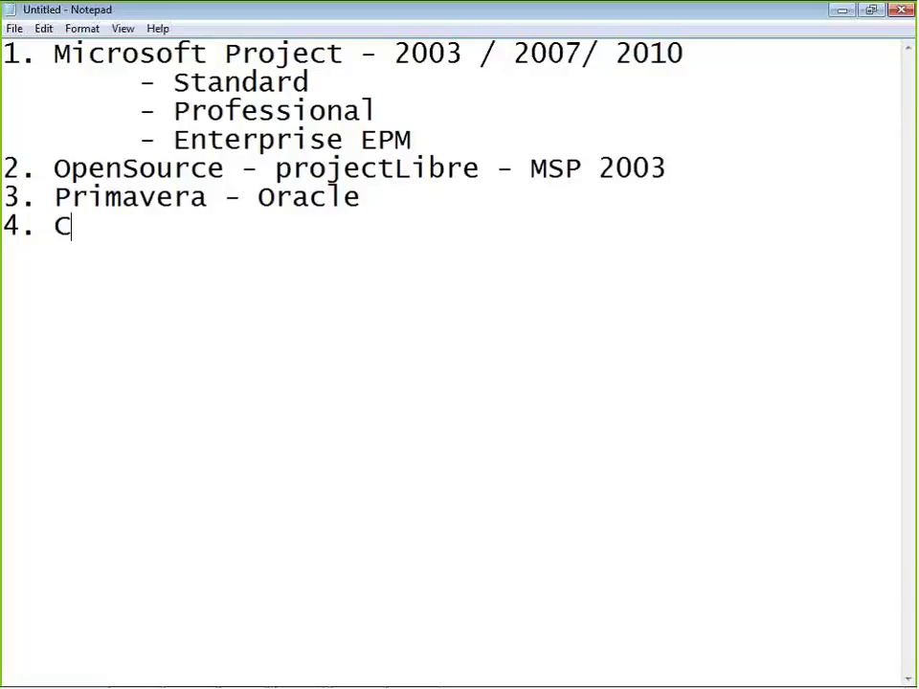
Step: Complete the fourth item of the software list so it reads "Cloud based -"
type("olo")
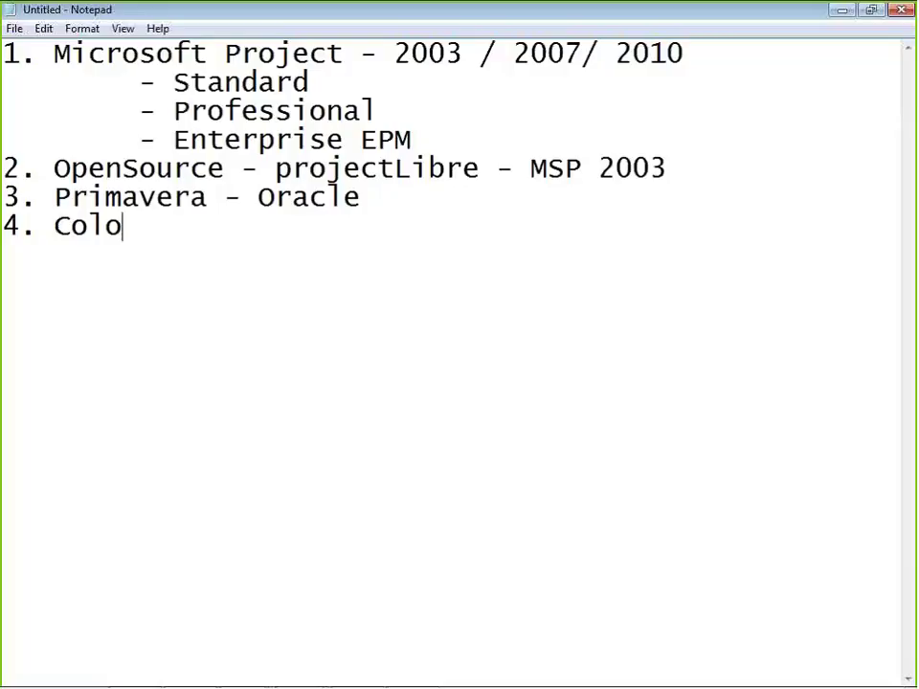
type("u")
key("BackSpace")
key("BackSpace")
key("BackSpace")
key("BackSpace")
type("loud ")
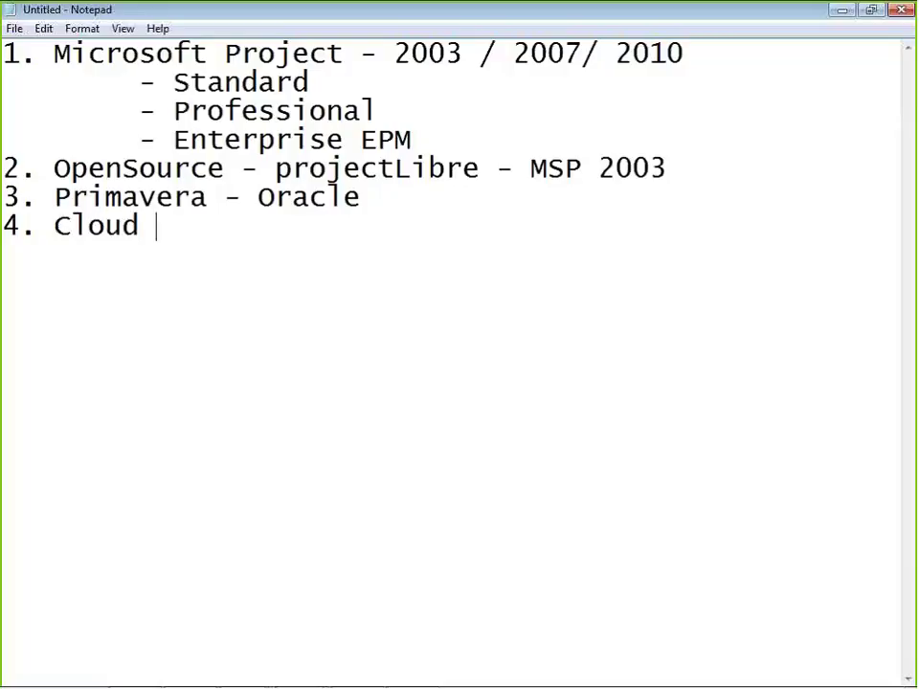
type("based")
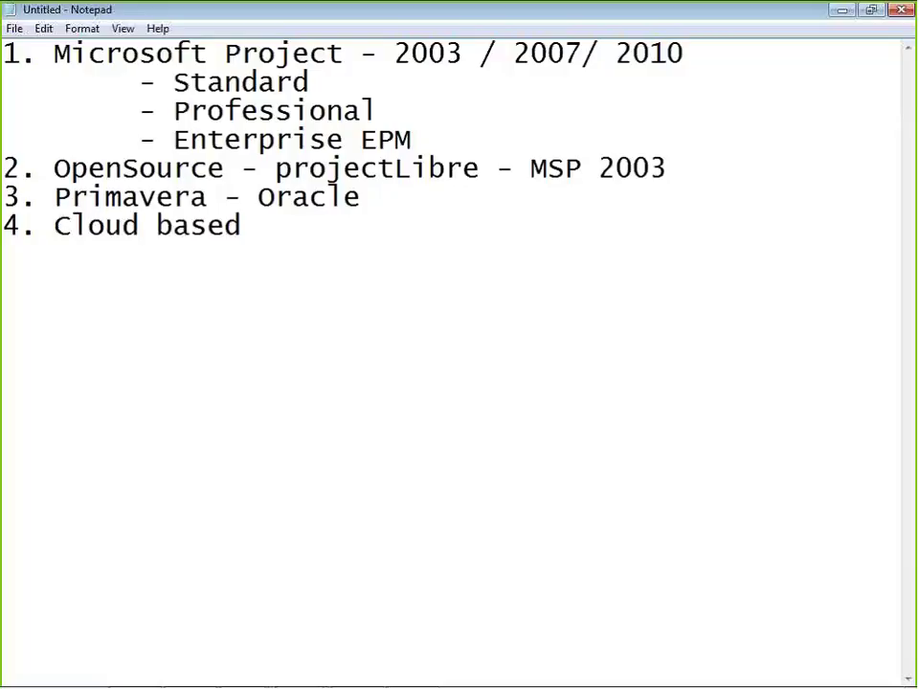
type("-")
key("BackSpace")
type("-")
Step: Switch to Microsoft Project with the Wingtip Toys Commercial 20a.mpp schedule and check which project files are open
key("alt+Tab")
key("alt+Tab")
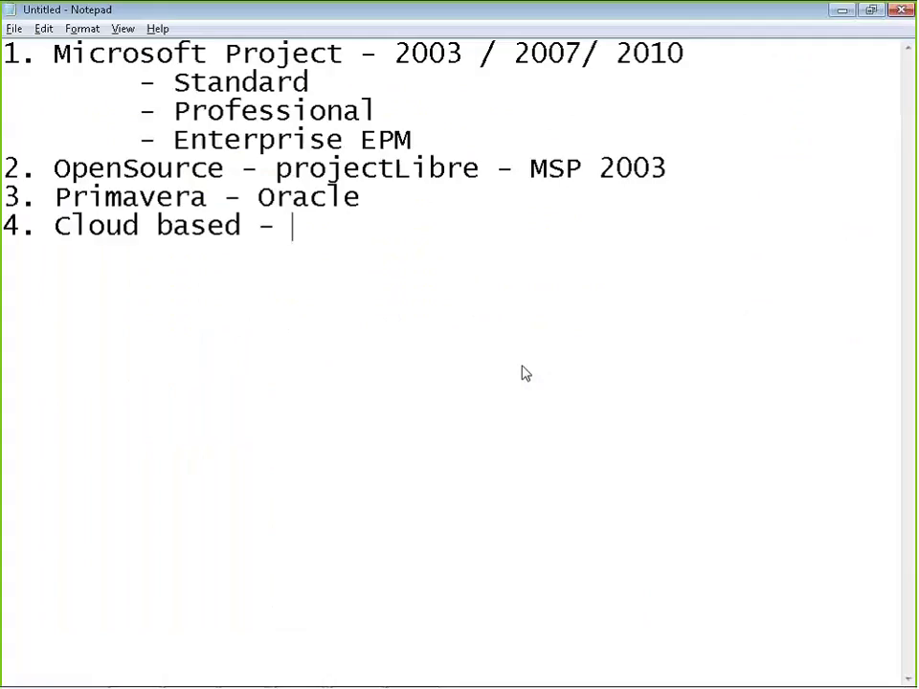
key("alt+Tab")
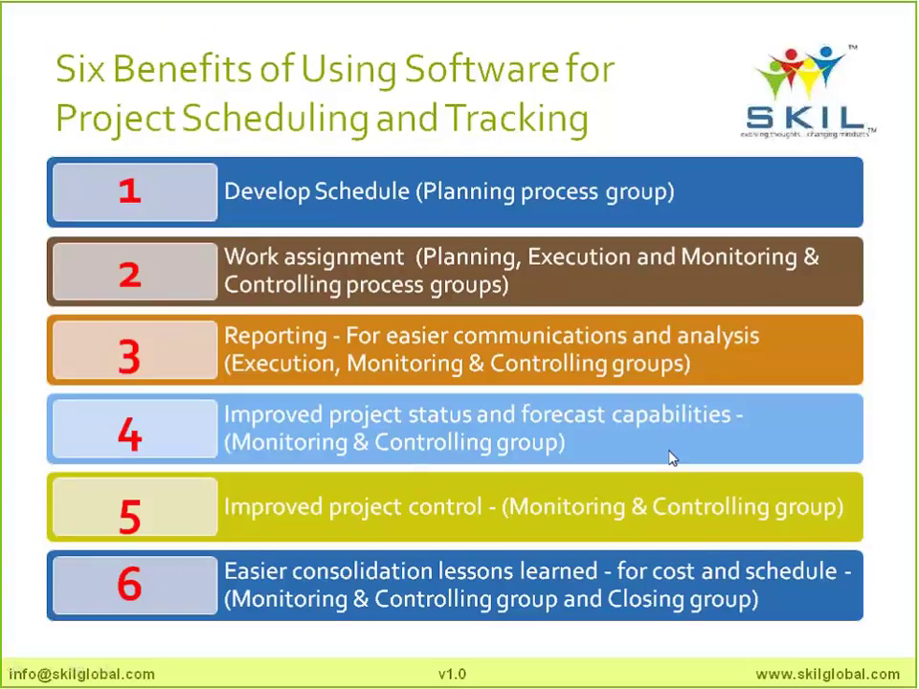
key("alt+Tab")
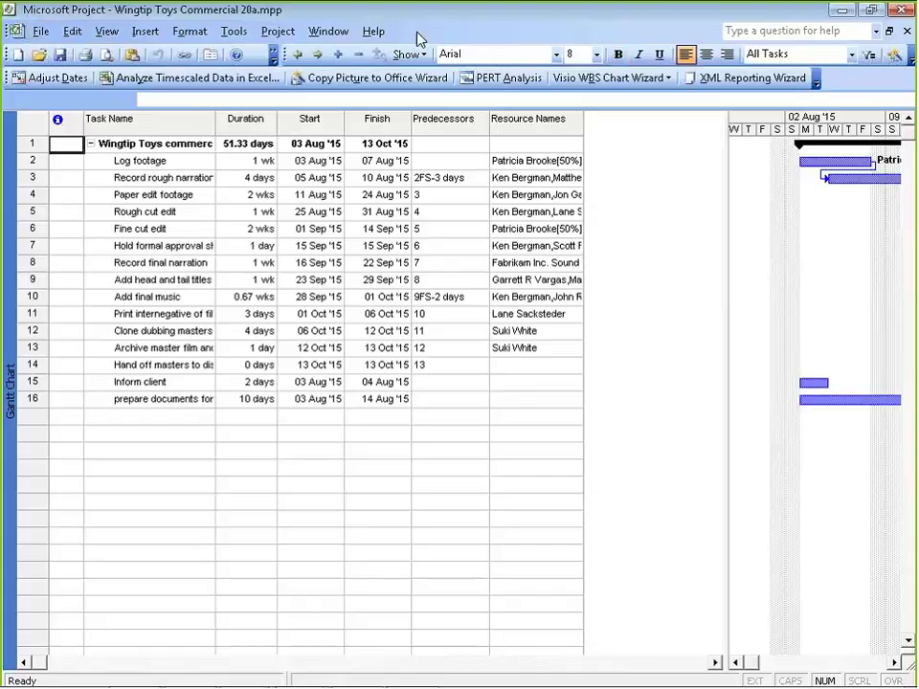
left_click(346, 36)
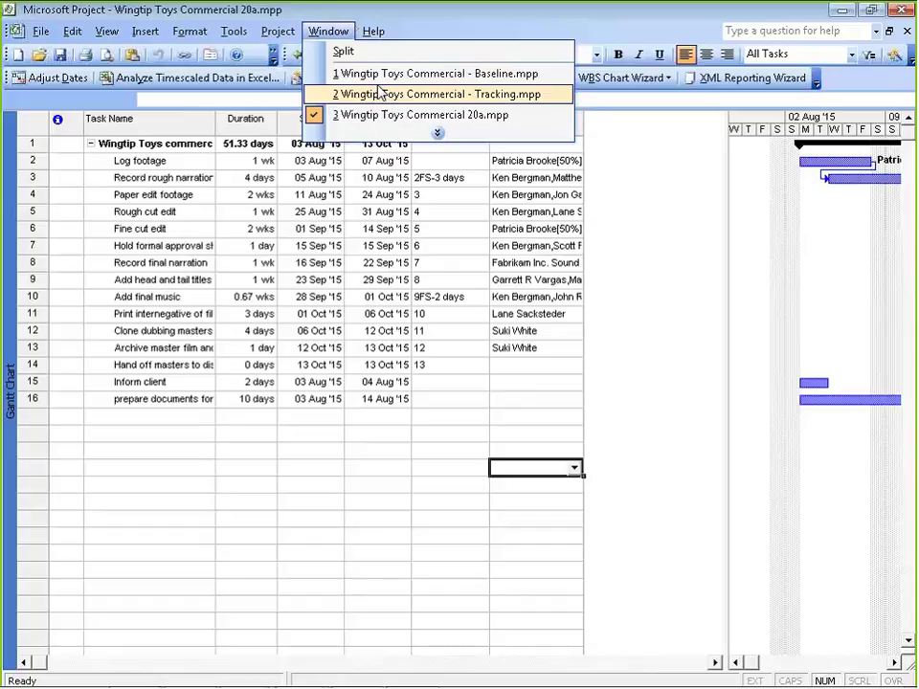
key("Escape")
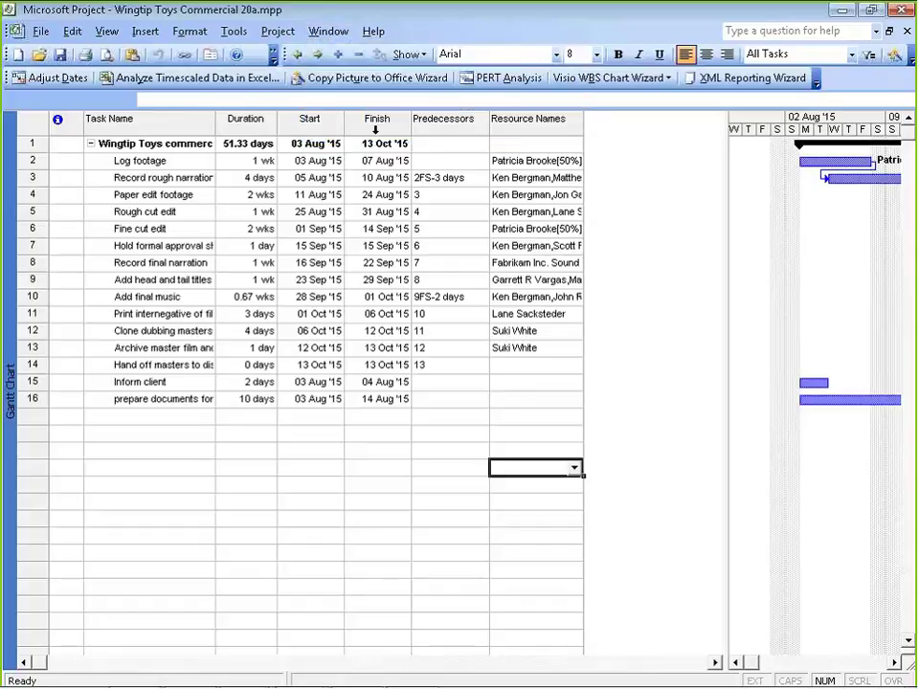
Step: Enlarge the Gantt chart so the task table ends near Resource Names, and fit the Task Name column to its longest entry
left_click(95, 144)
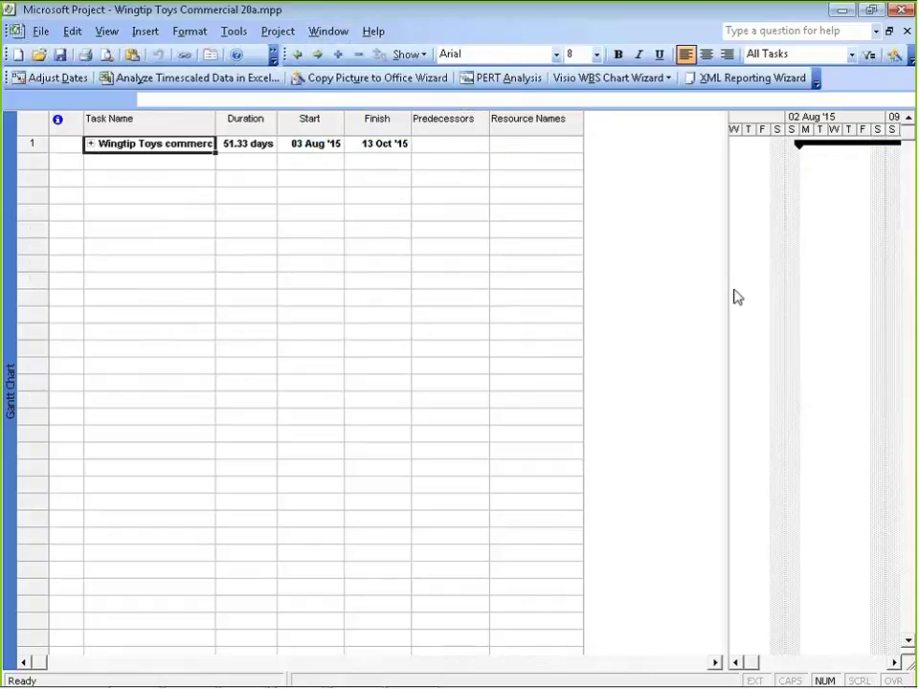
left_click_drag(728, 289, 447, 281)
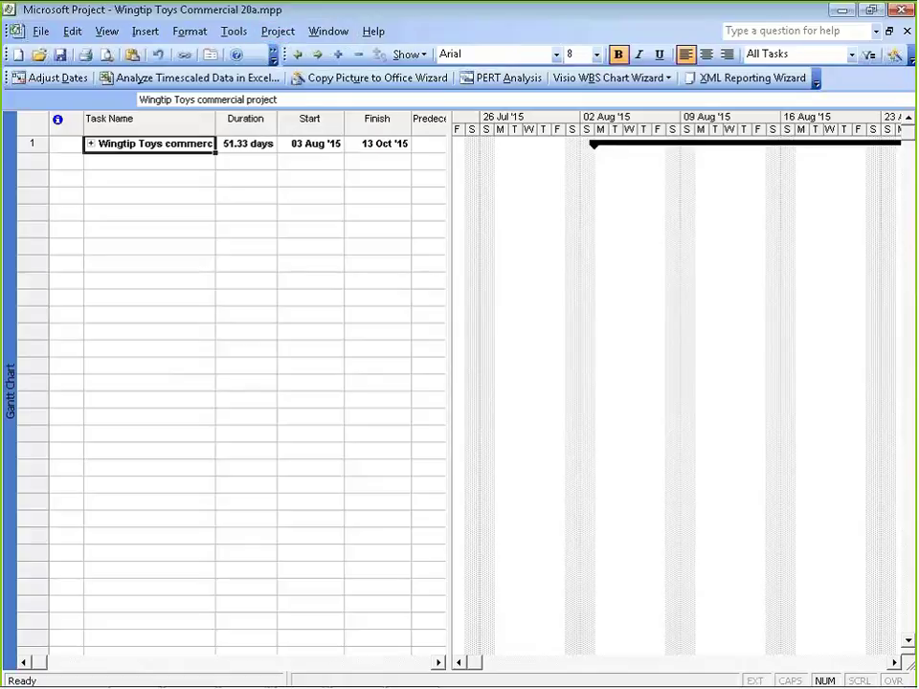
left_click_drag(451, 238, 505, 240)
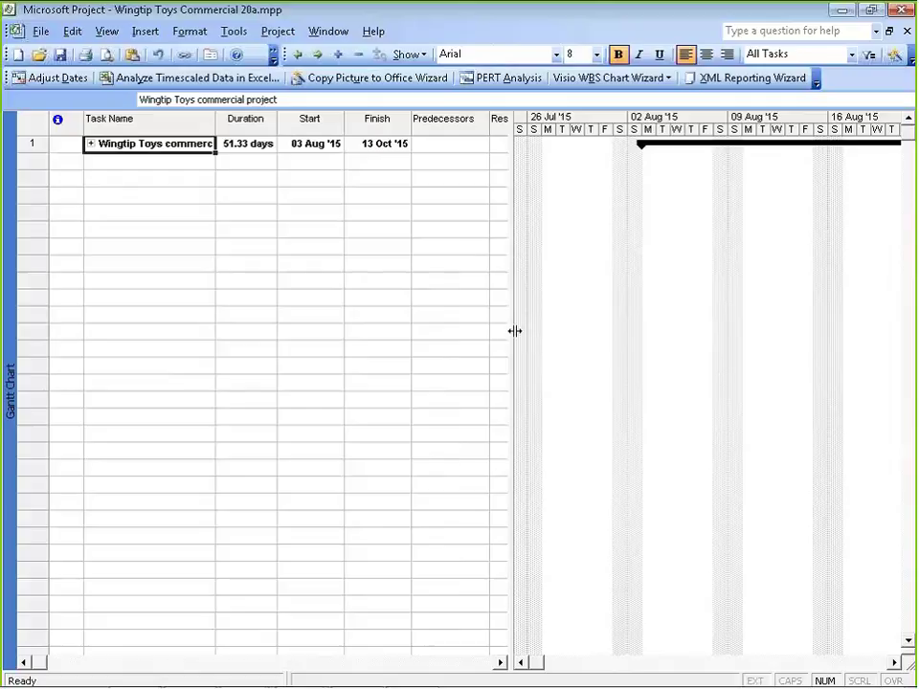
left_click_drag(514, 331, 547, 328)
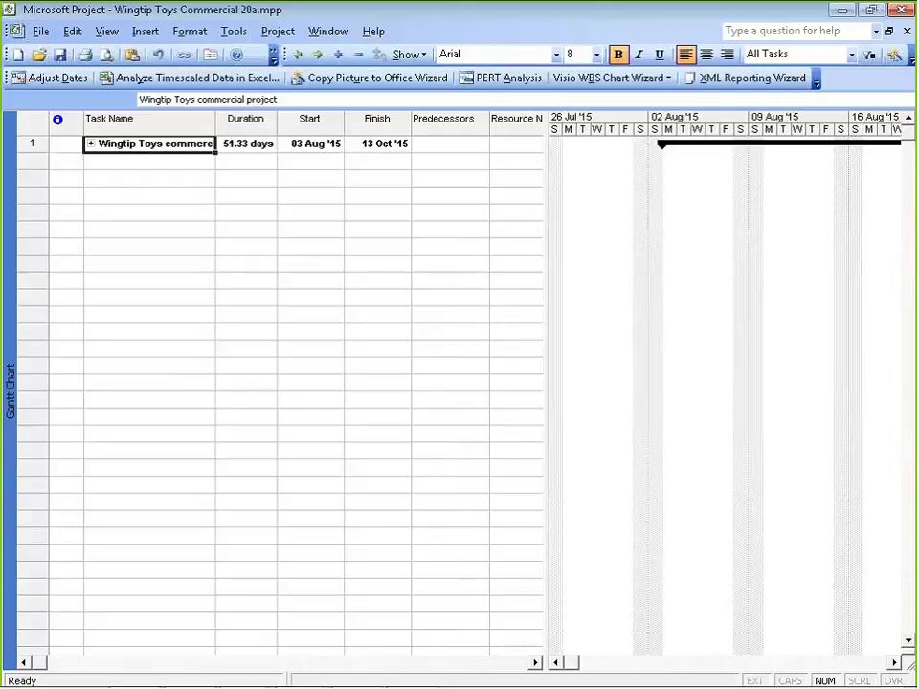
left_click(90, 143)
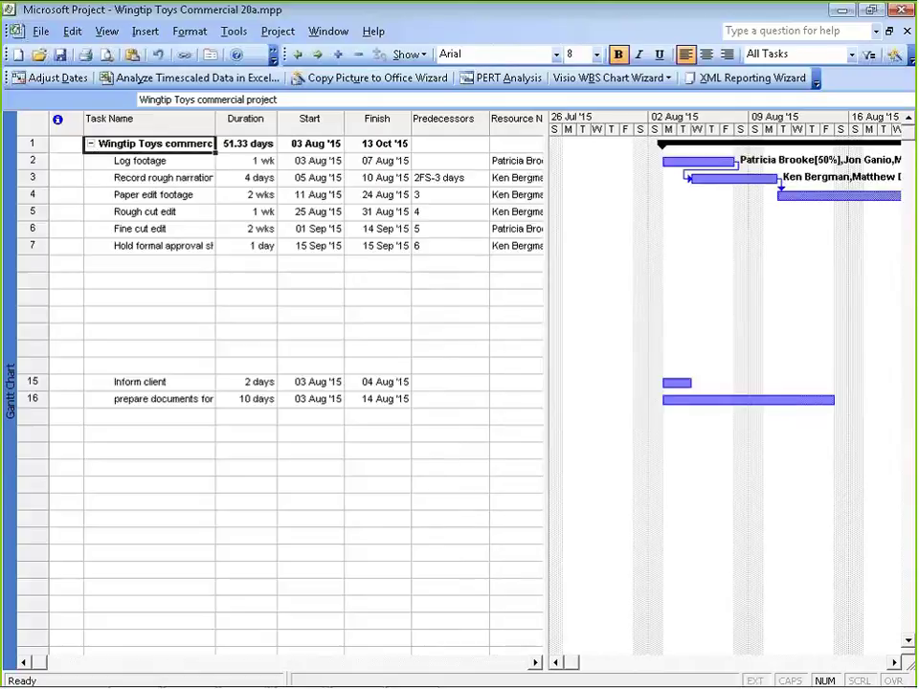
left_click_drag(547, 292, 582, 298)
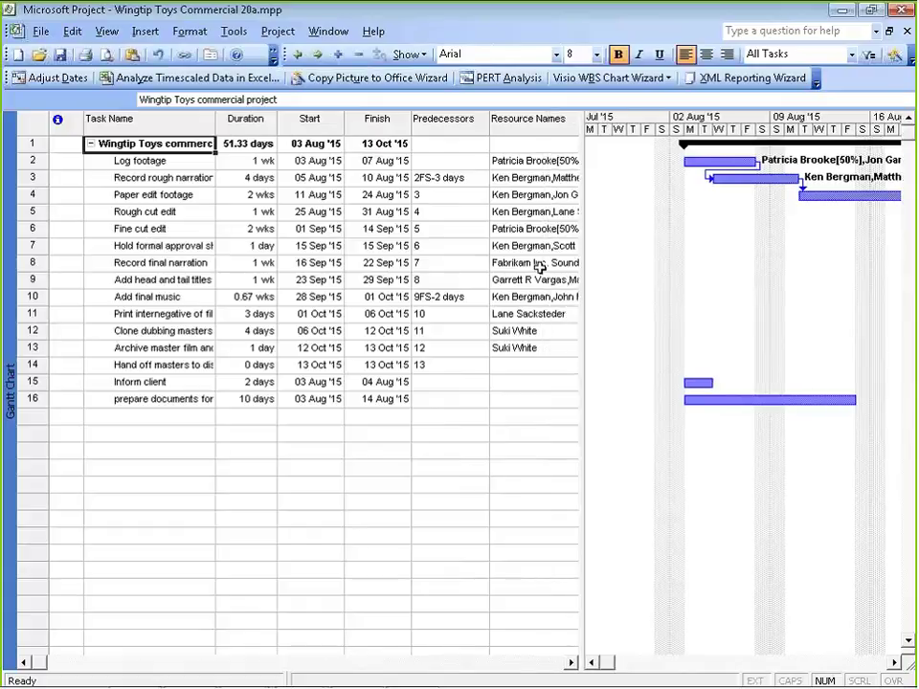
left_click(91, 143)
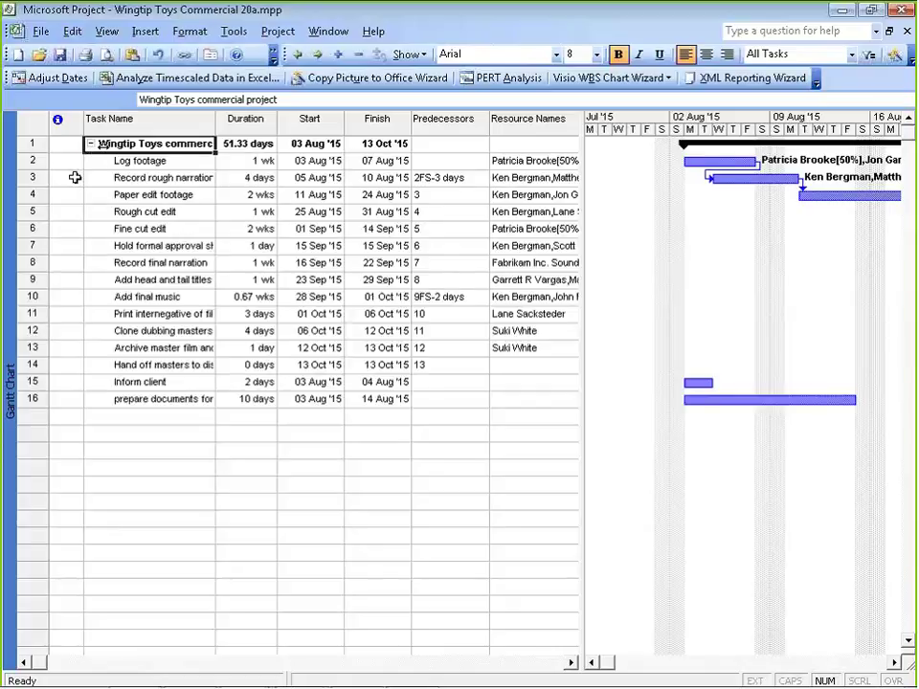
double_click(215, 118)
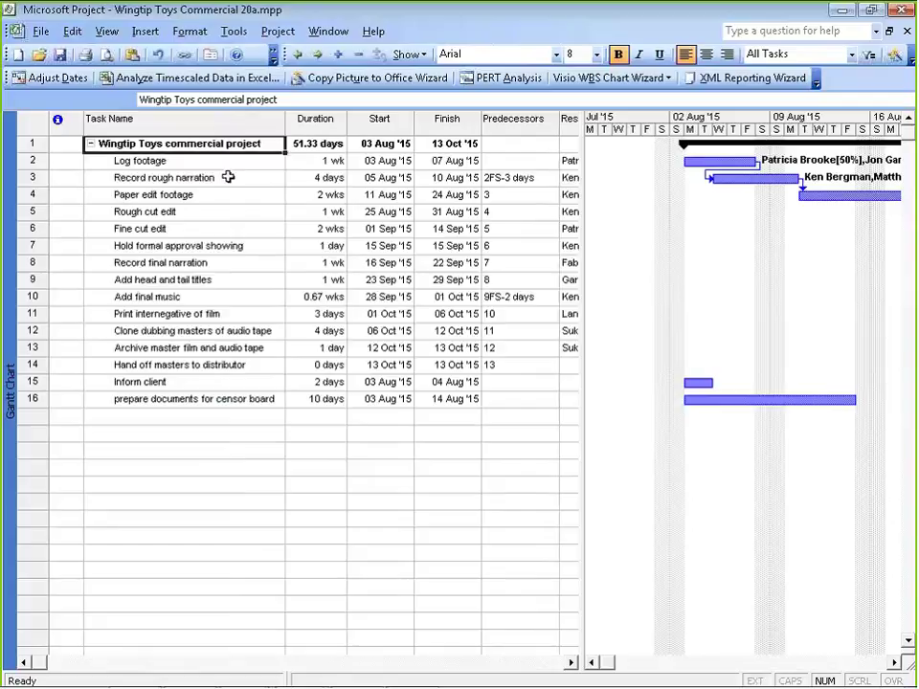
Step: Review the subtasks of the Wingtip Toys commercial project, from Log footage to prepare documents for censor board
left_click_drag(128, 163, 132, 398)
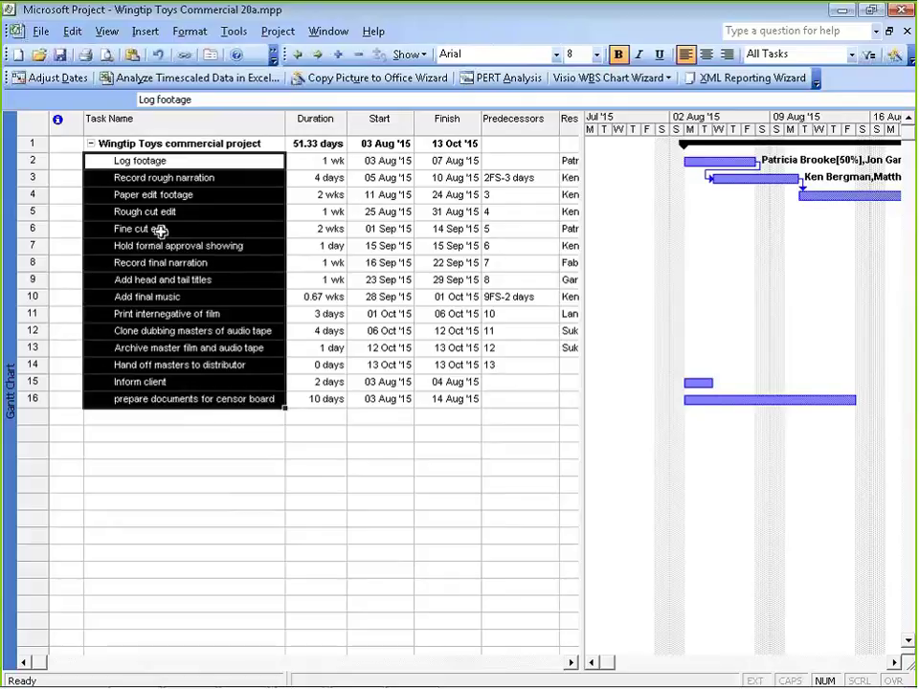
left_click(150, 164)
key("Down")
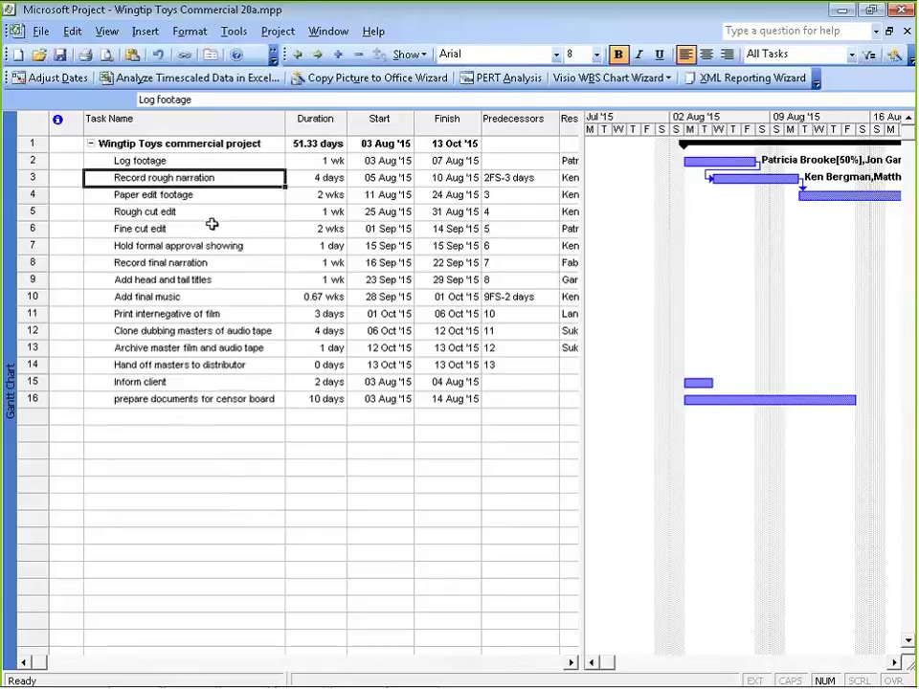
key("Down")
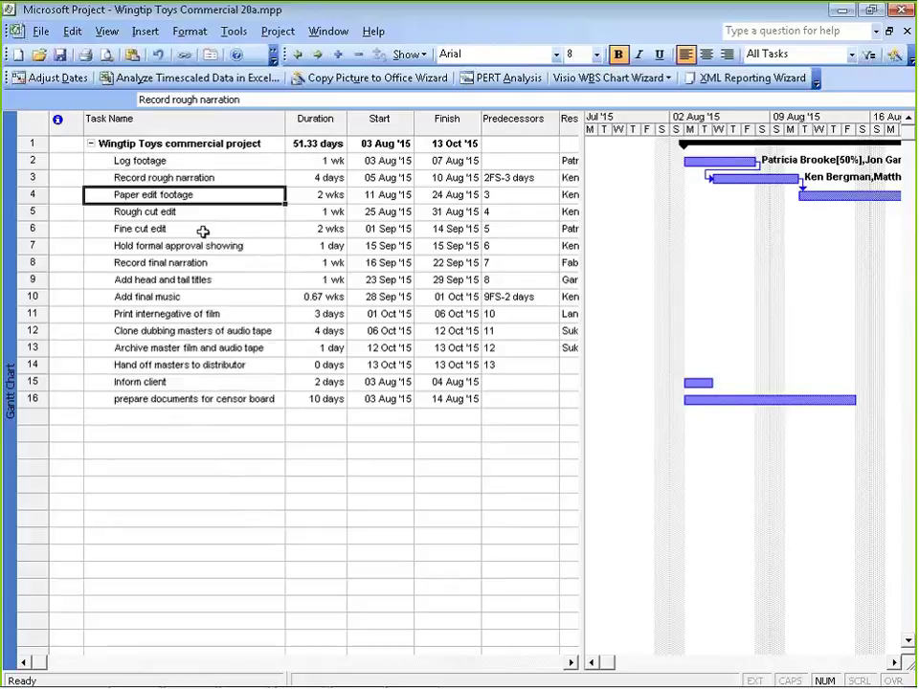
key("Down")
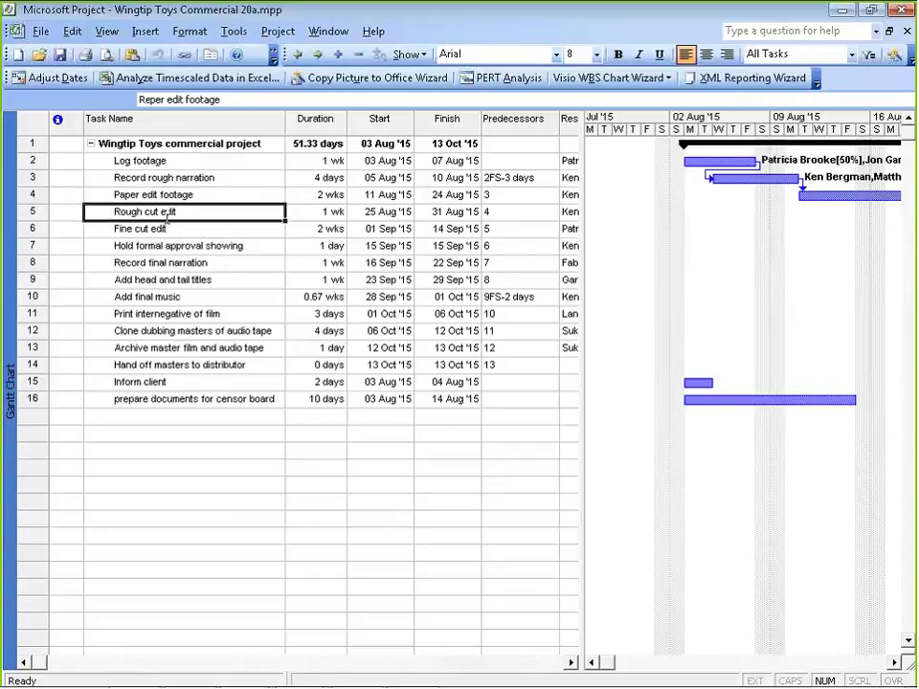
key("Down")
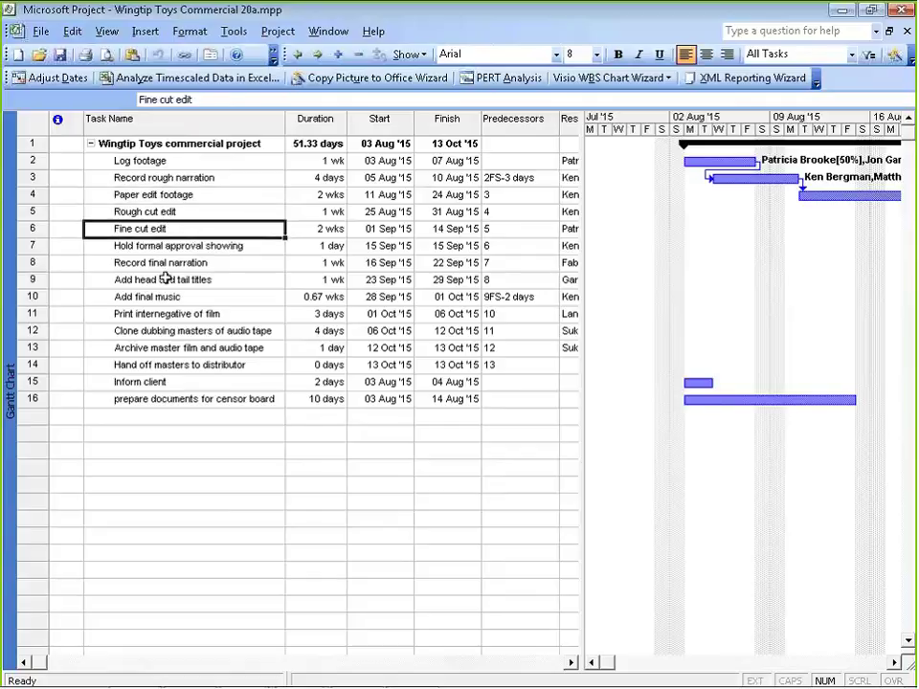
key("Down")
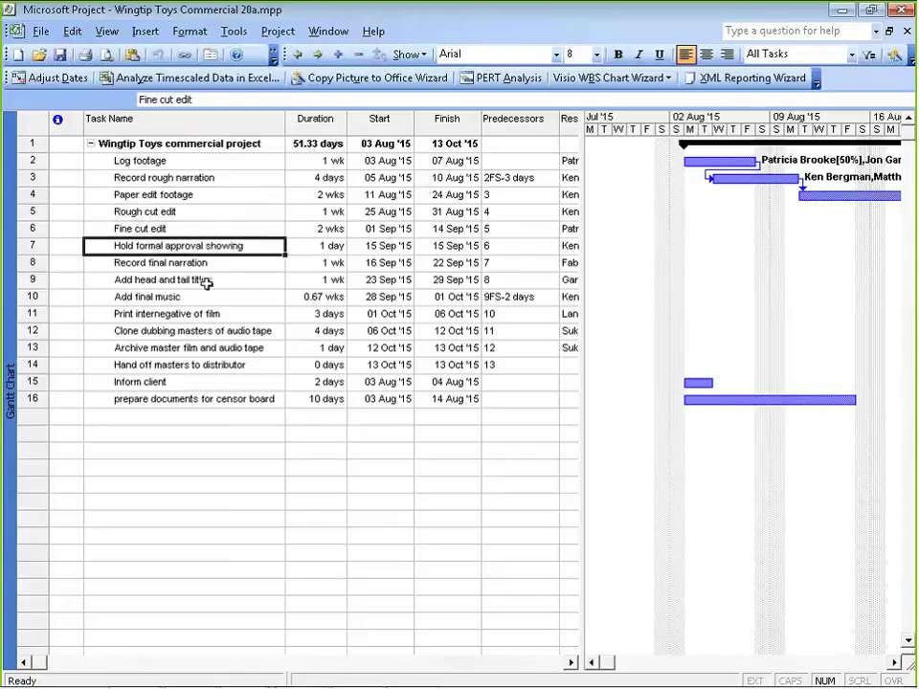
key("Down")
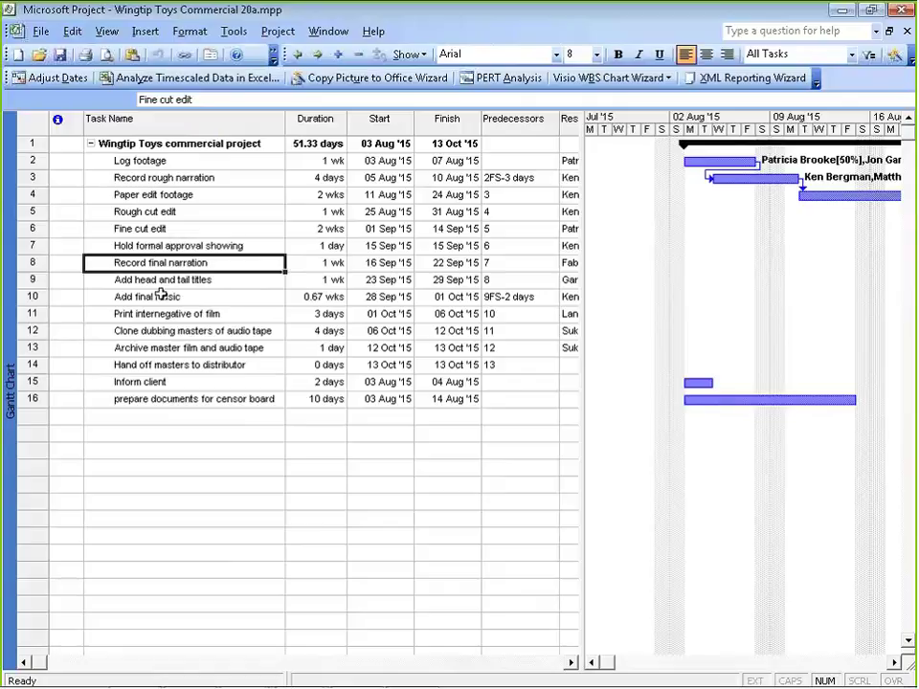
left_click(154, 380)
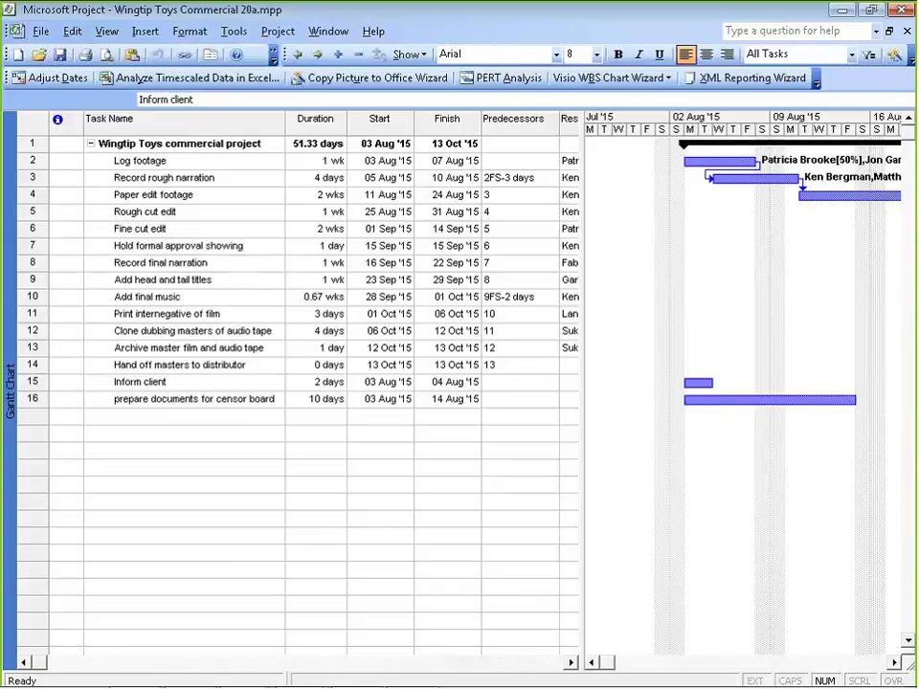
left_click(149, 398)
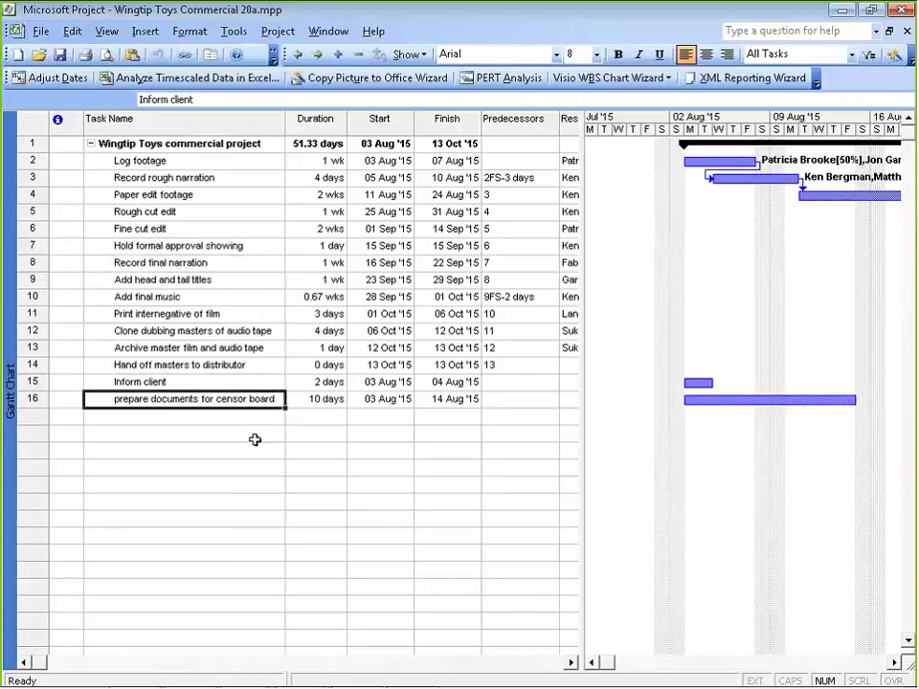
left_click_drag(140, 161, 168, 400)
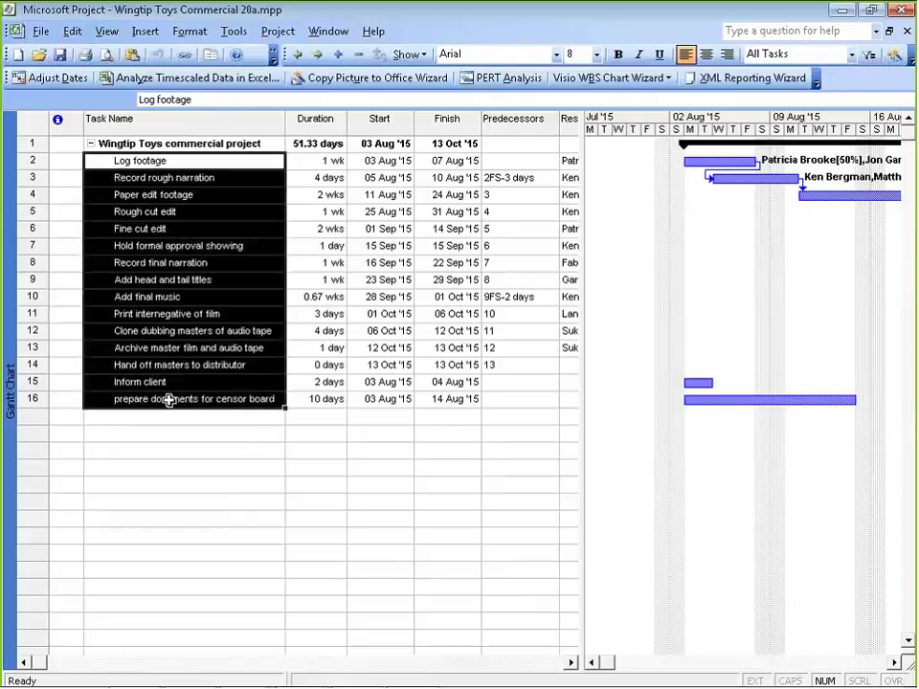
left_click(90, 143)
left_click(89, 143)
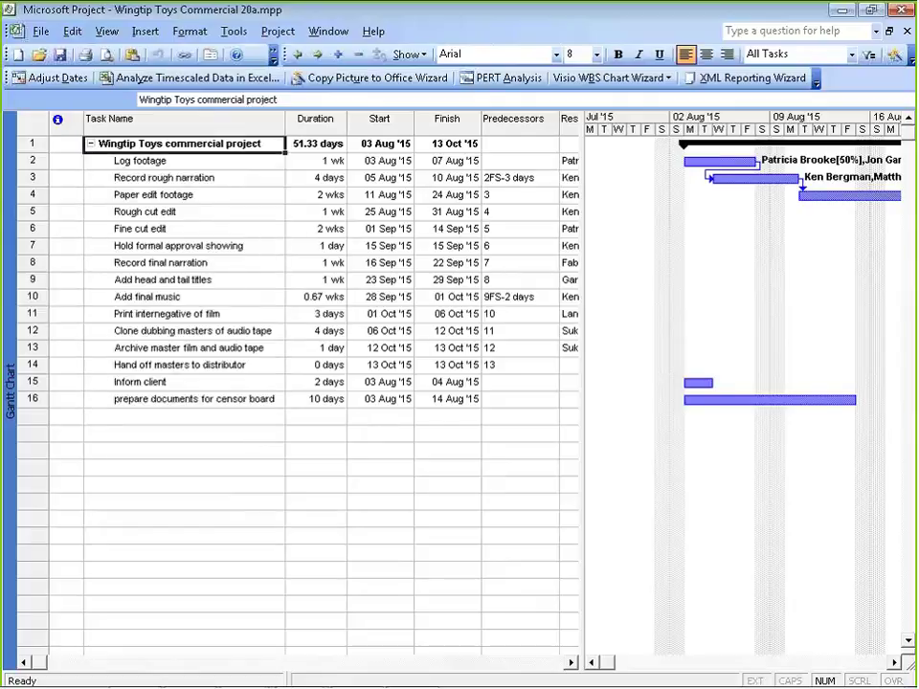
Step: Widen the Gantt chart over most of the task table and examine the linked task bars from August to mid-September 2015
left_click_drag(542, 297, 196, 298)
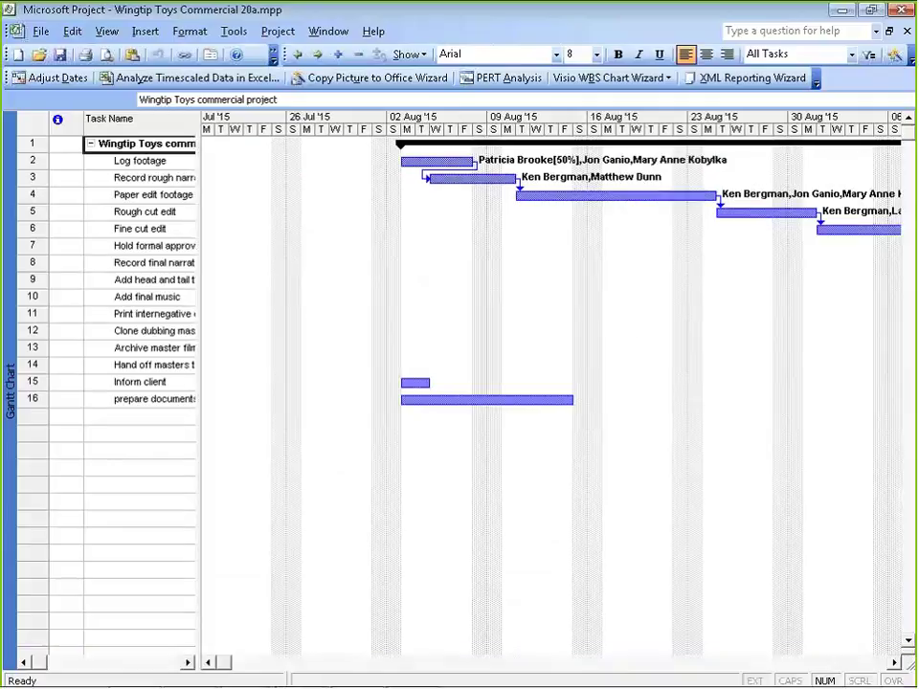
left_click_drag(230, 660, 326, 660)
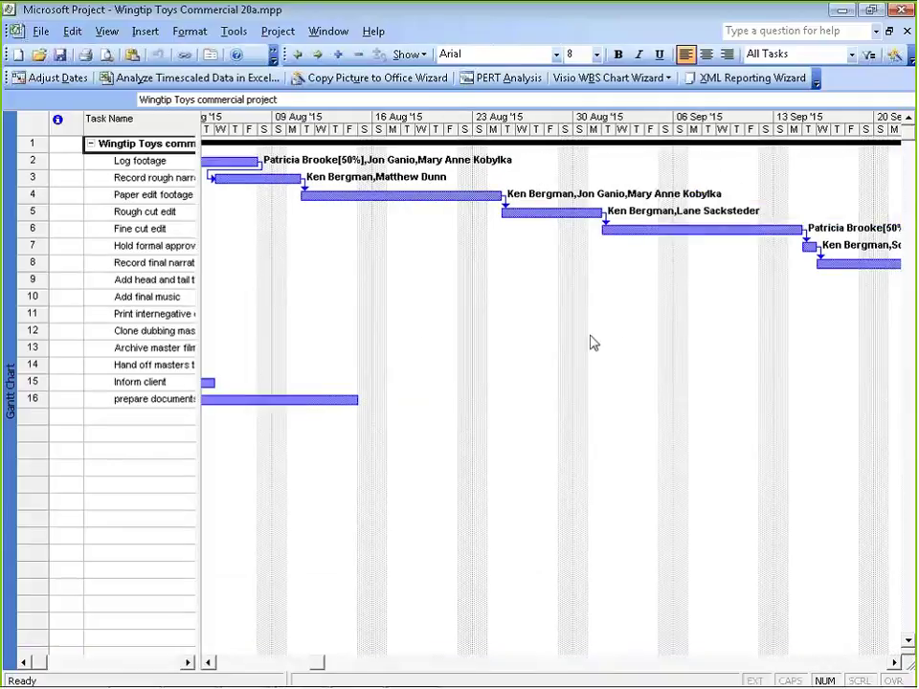
right_click(560, 276)
left_click(617, 54)
right_click(424, 324)
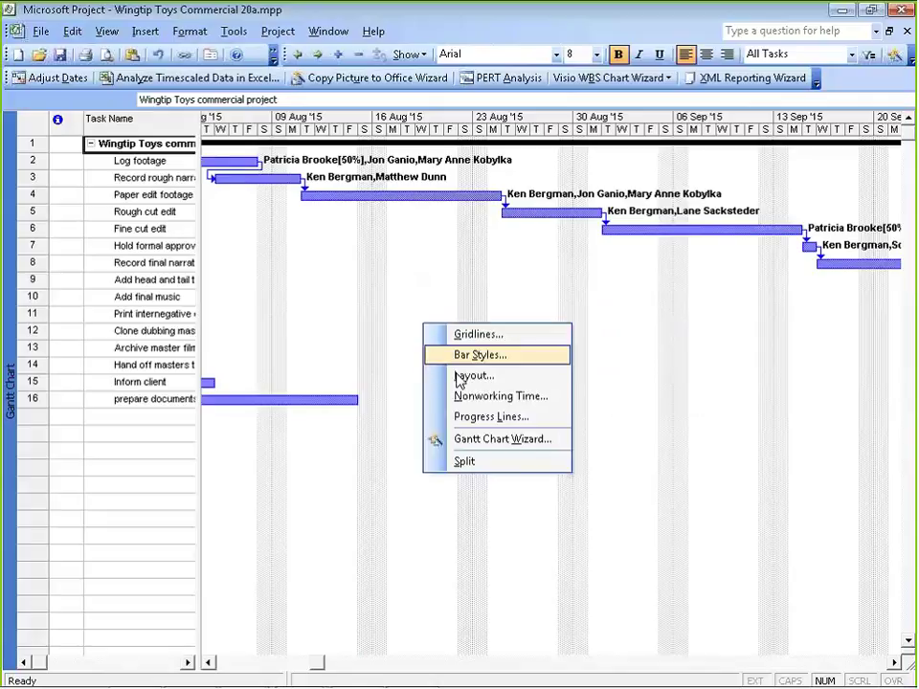
left_click(354, 287)
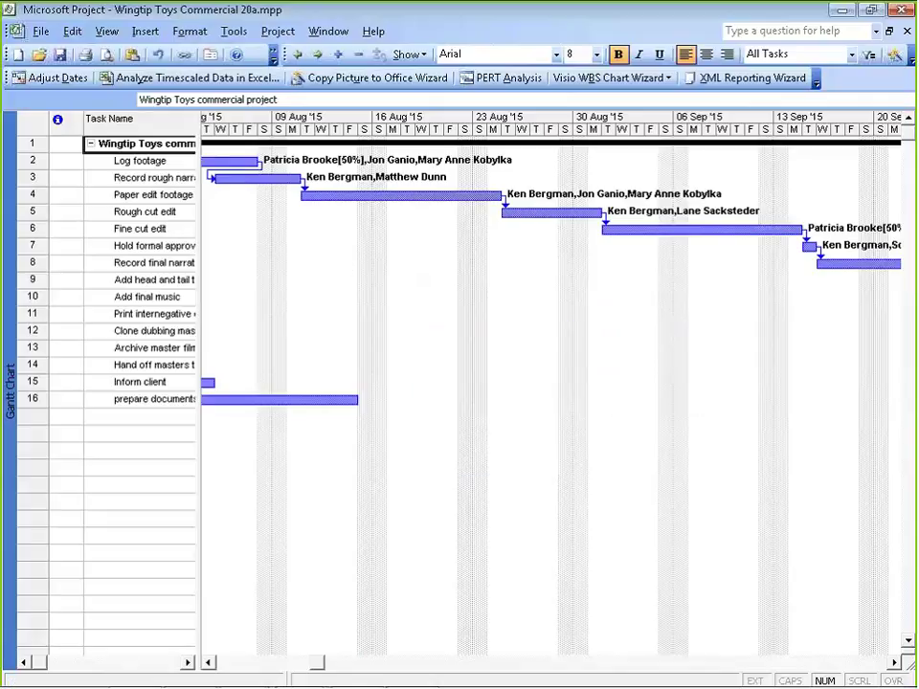
Step: Widen the task table to show the Finish column again and check the summary task's start and finish dates
left_click_drag(200, 351, 491, 307)
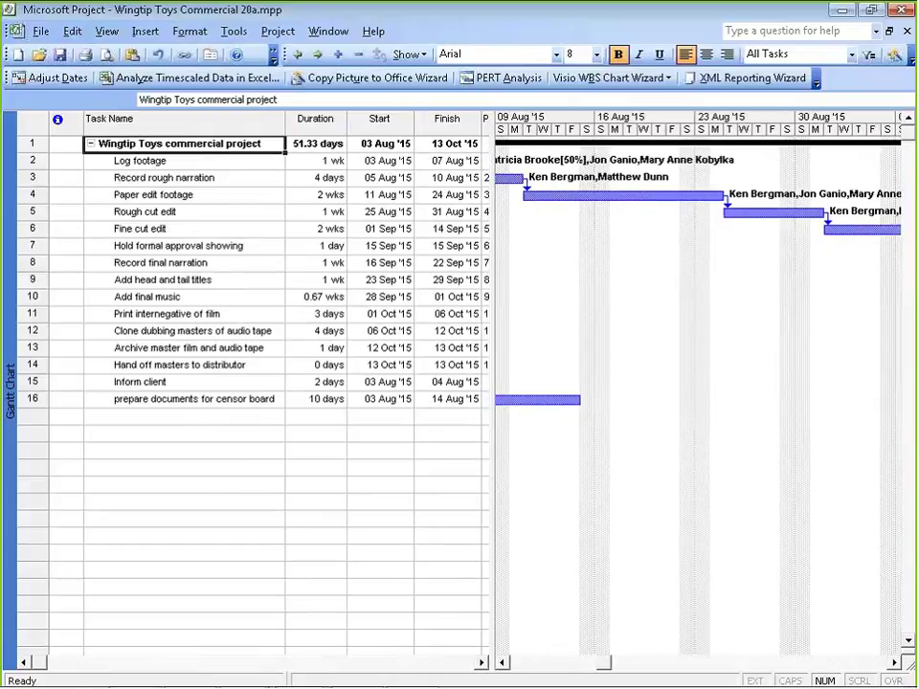
left_click(449, 144)
left_click(387, 146)
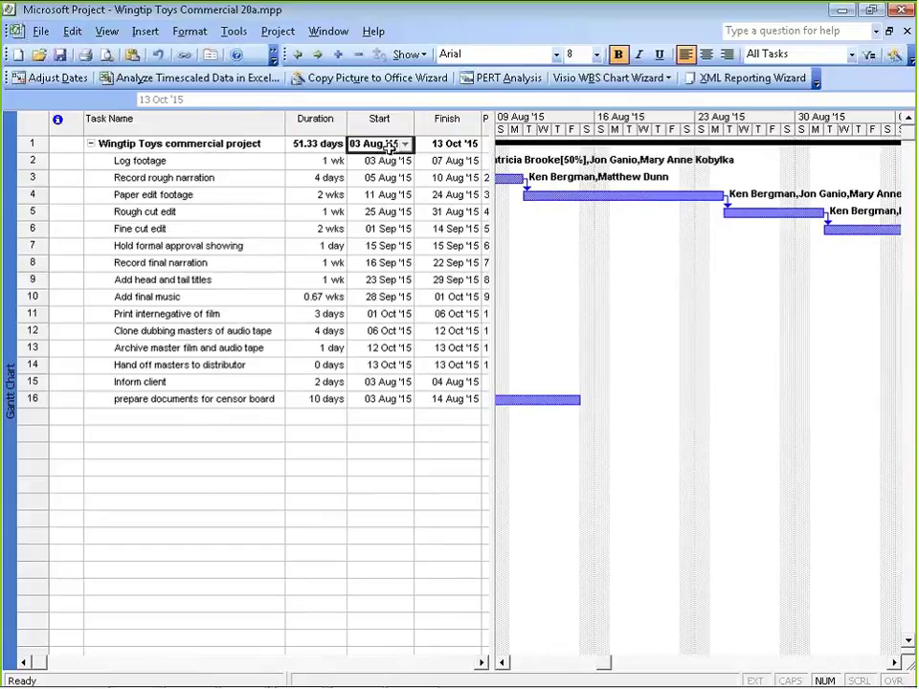
key("shift+Right")
left_click(448, 143)
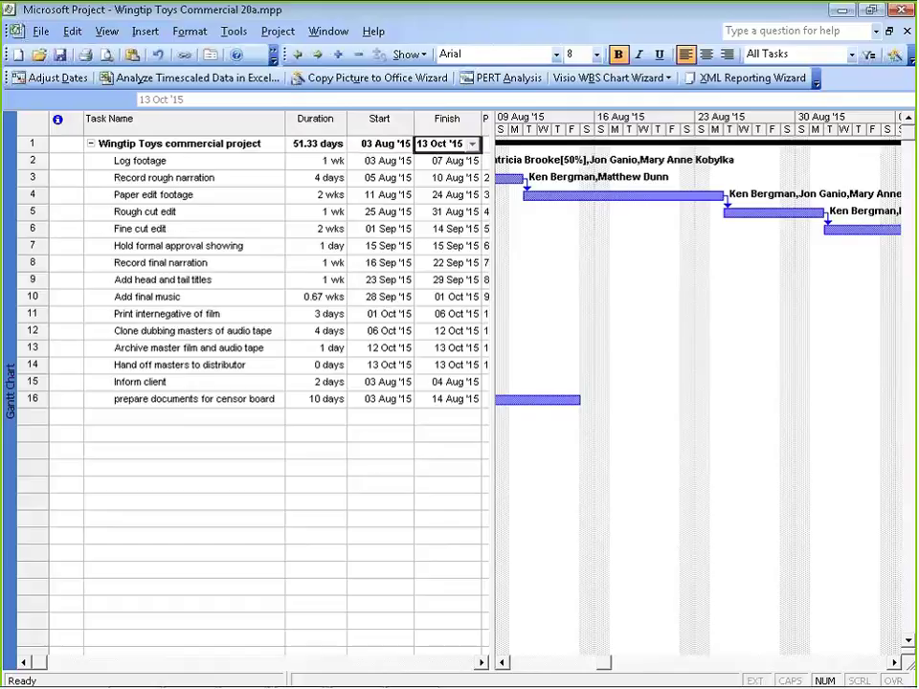
key("Left")
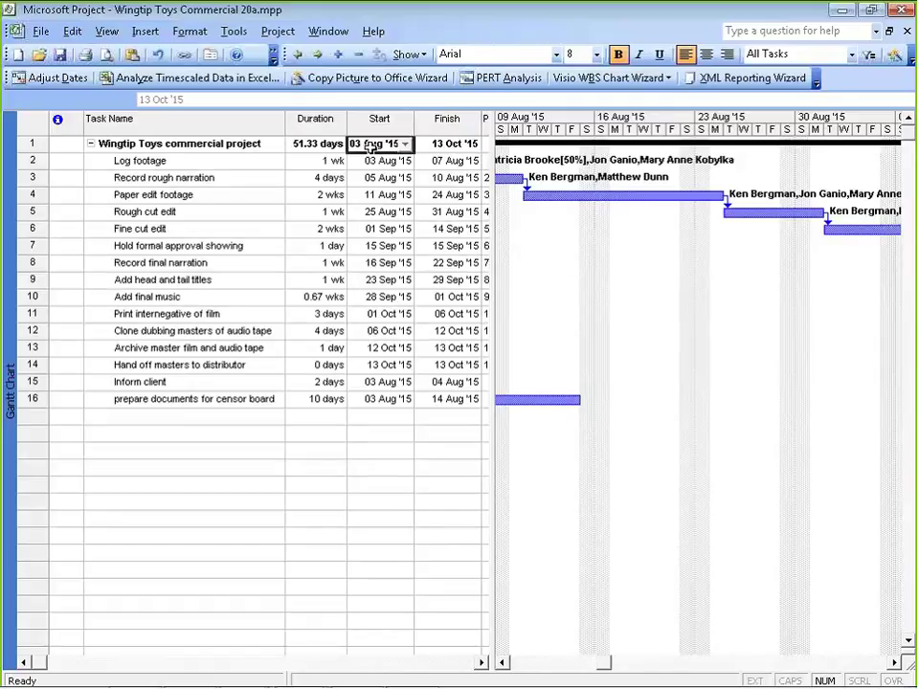
Step: Widen the task table to show Resource Names and review the subtasks' names, durations and assigned resources
key("Right")
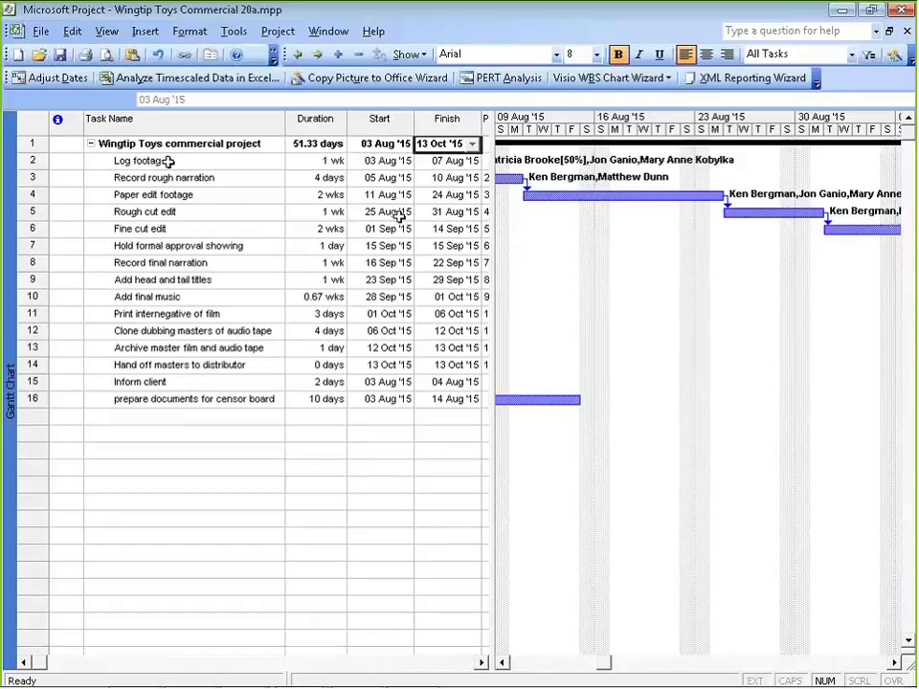
left_click_drag(496, 307, 636, 295)
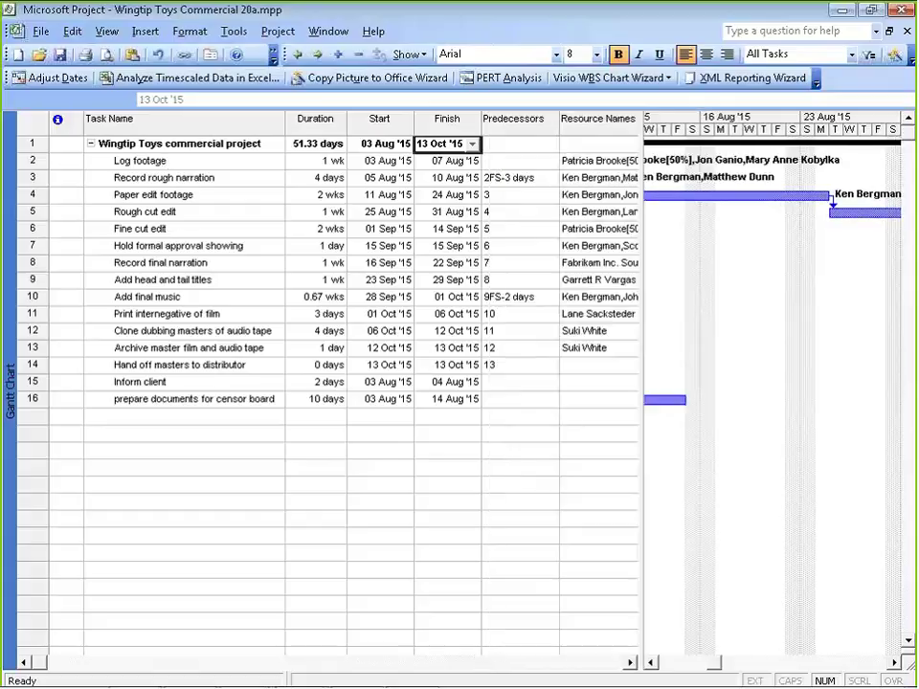
left_click_drag(191, 161, 163, 398)
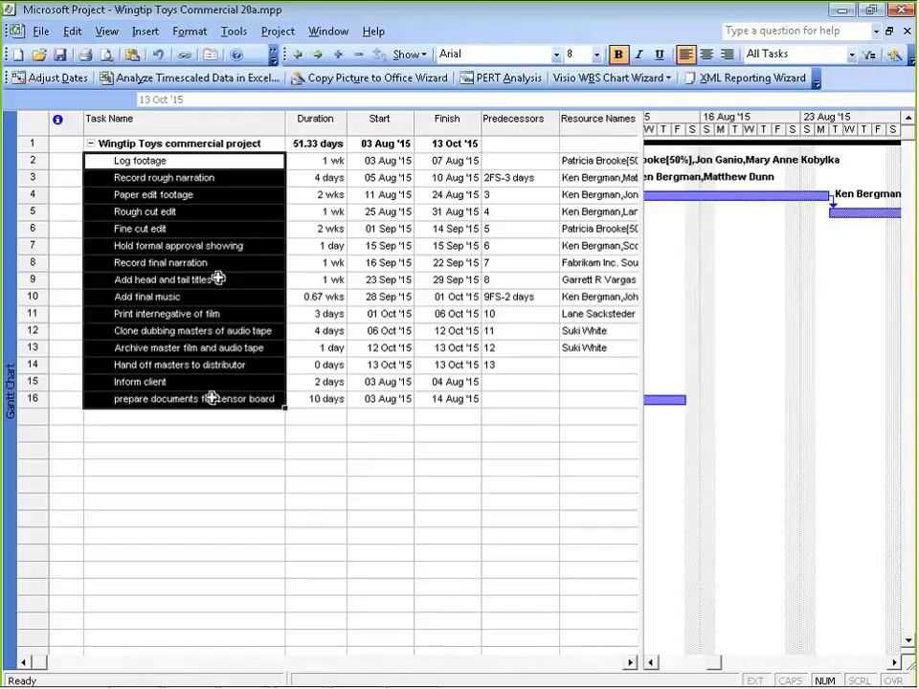
left_click_drag(334, 167, 325, 402)
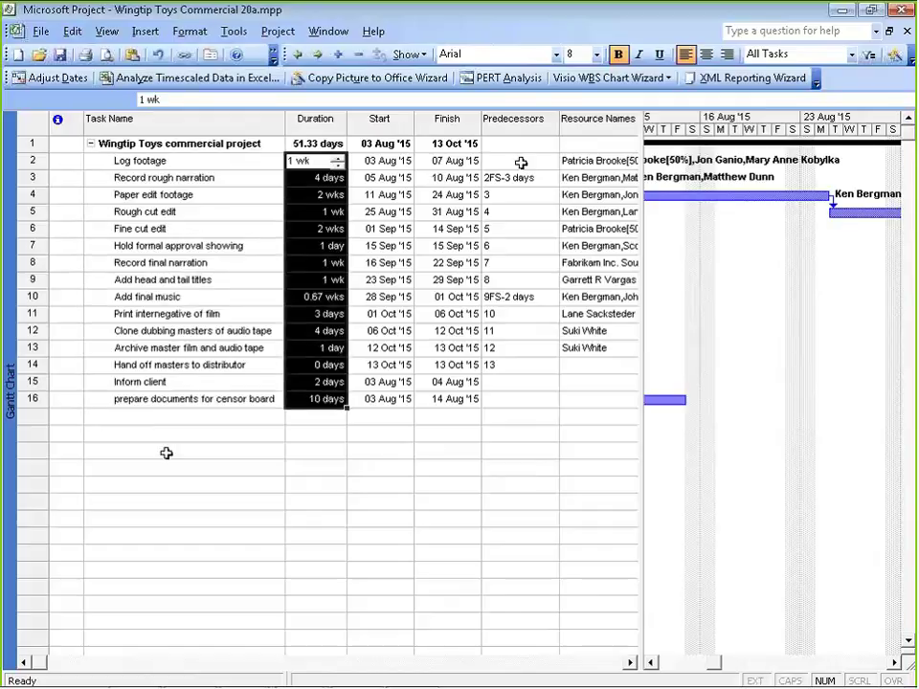
left_click_drag(598, 161, 594, 330)
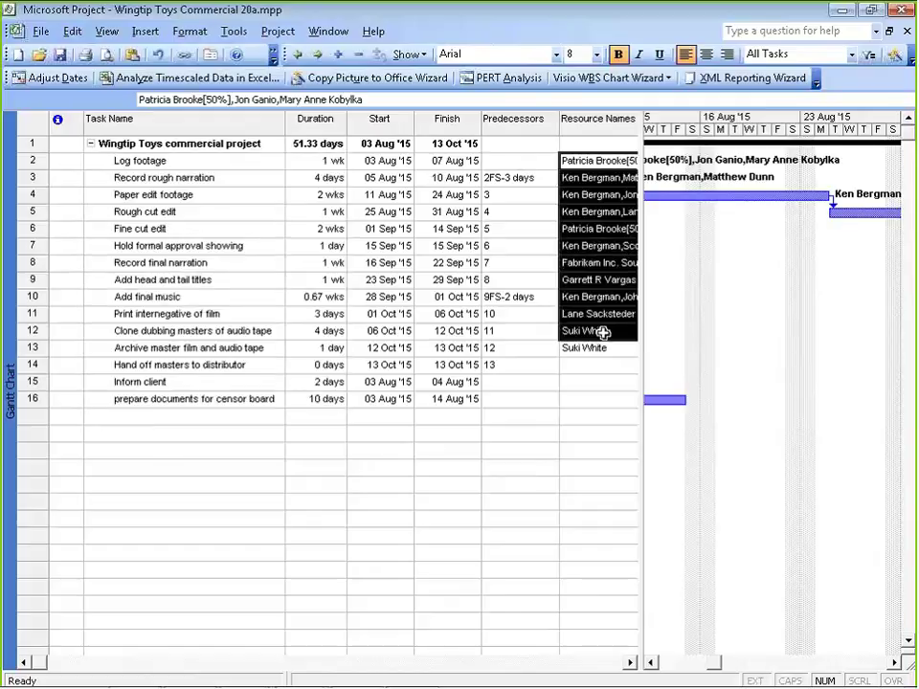
left_click(607, 178)
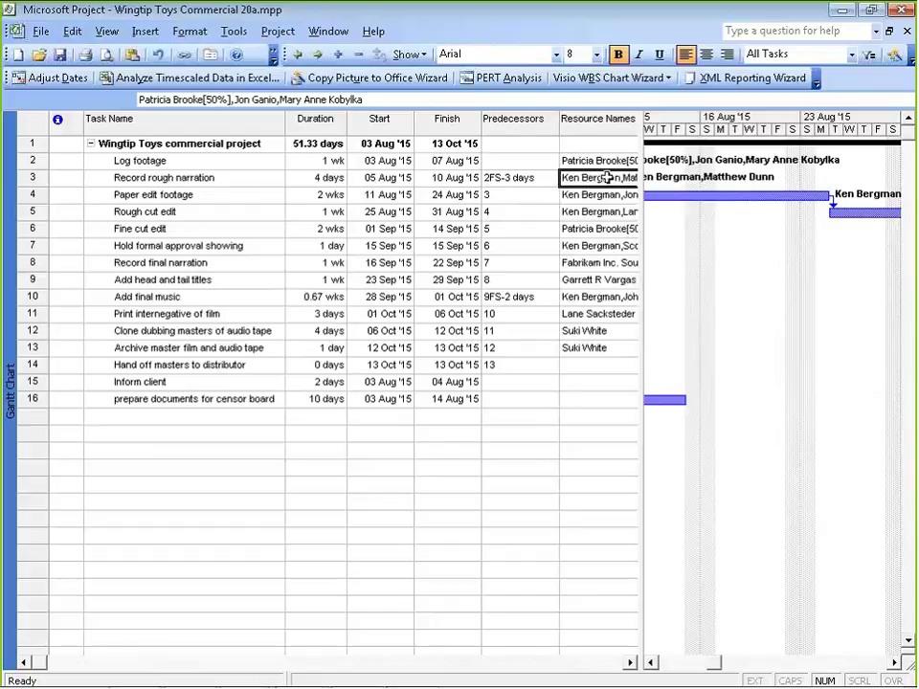
left_click_drag(598, 161, 578, 370)
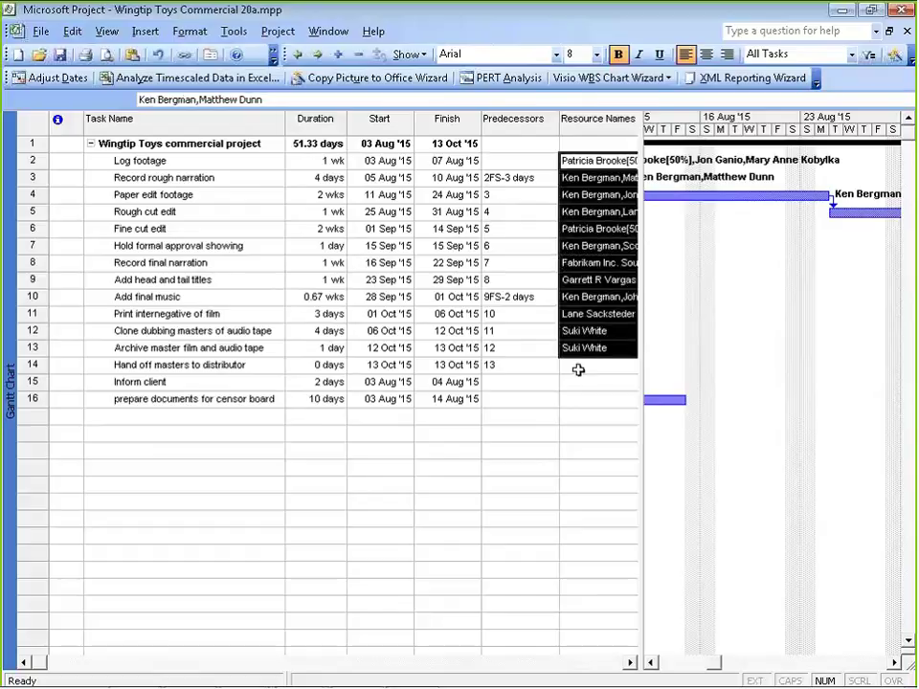
Step: Check the start and finish dates of the Wingtip Toys commercial project summary task
left_click_drag(387, 143, 447, 144)
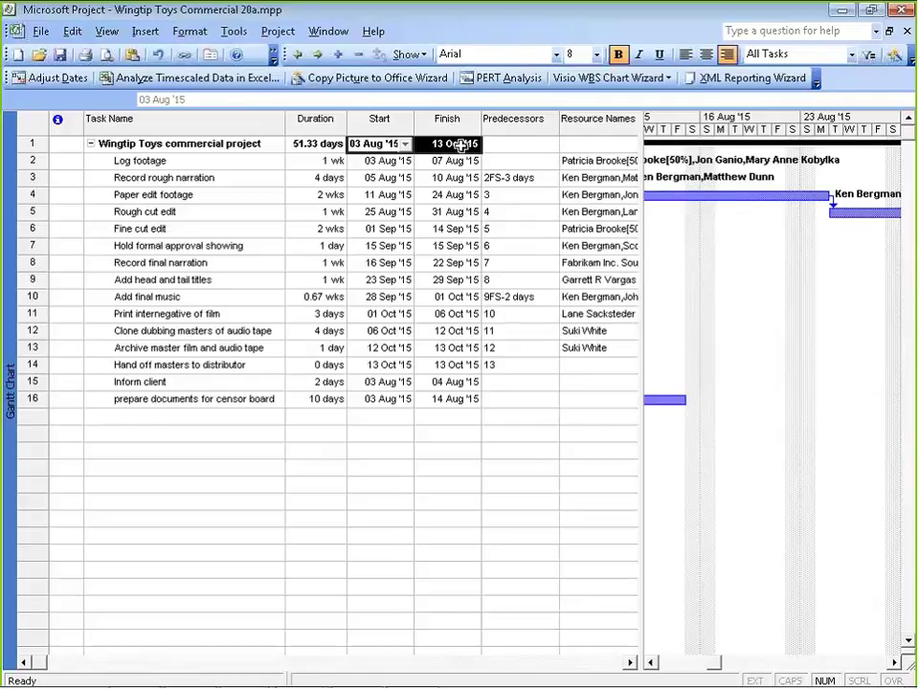
left_click(450, 144)
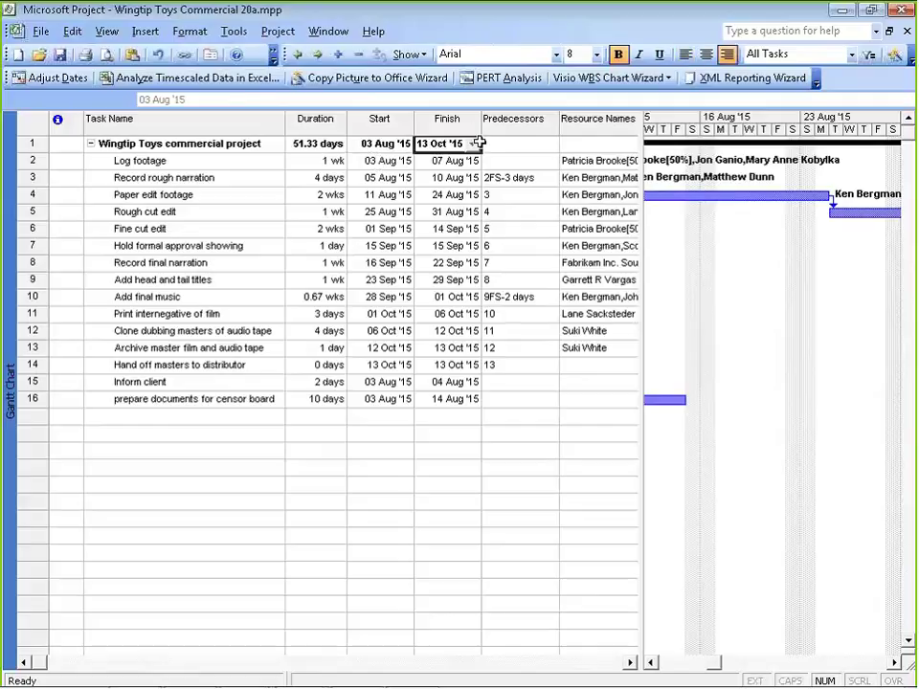
left_click(478, 141)
Step: Move the whole project to a new start date of 15 July 2015 with Adjust Dates, and check the summary task's finish date
left_click(32, 119)
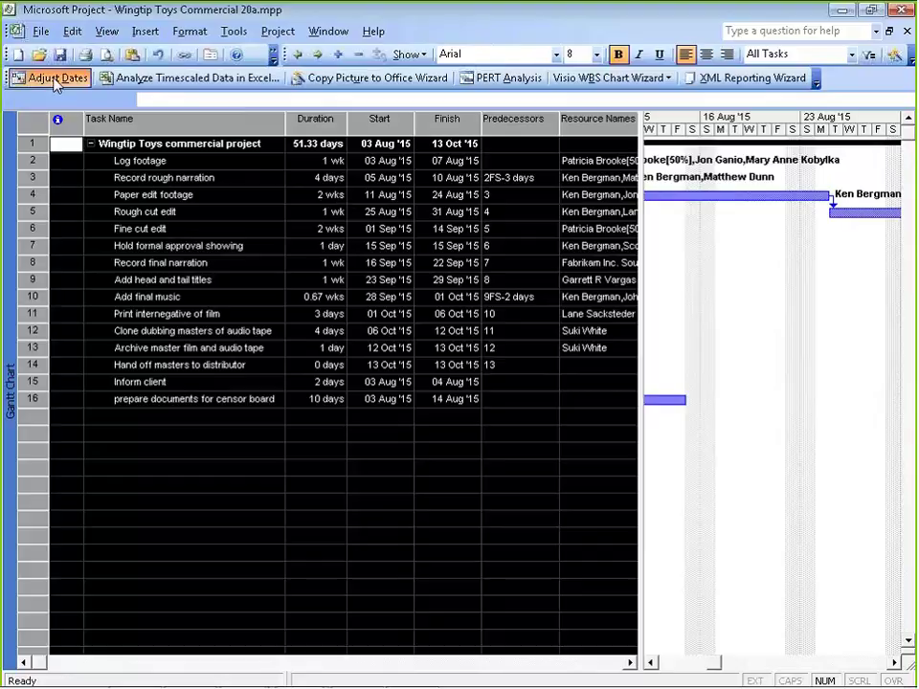
left_click(53, 79)
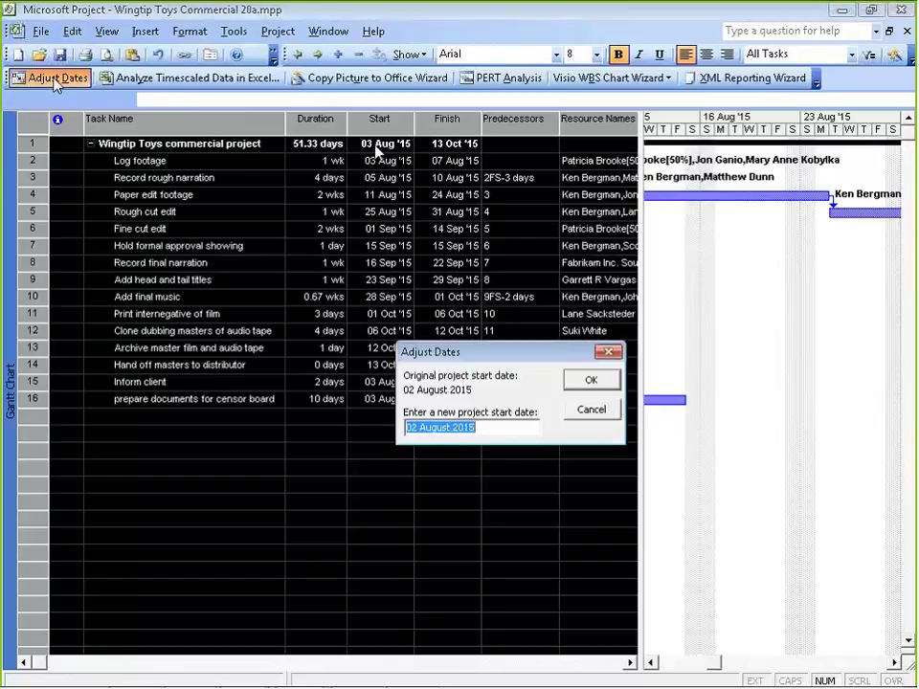
key("Home")
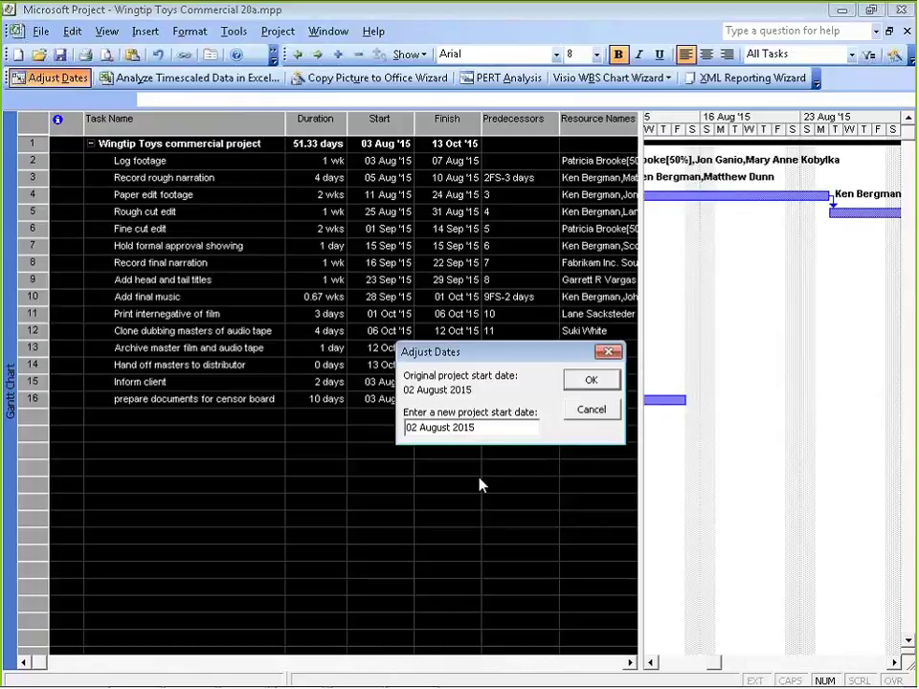
key("ctrl+Right")
key("shift+Right")
key("shift+Right")
key("shift+Right")
key("shift+Right")
key("shift+Right")
key("shift+Right")
type("515 k")
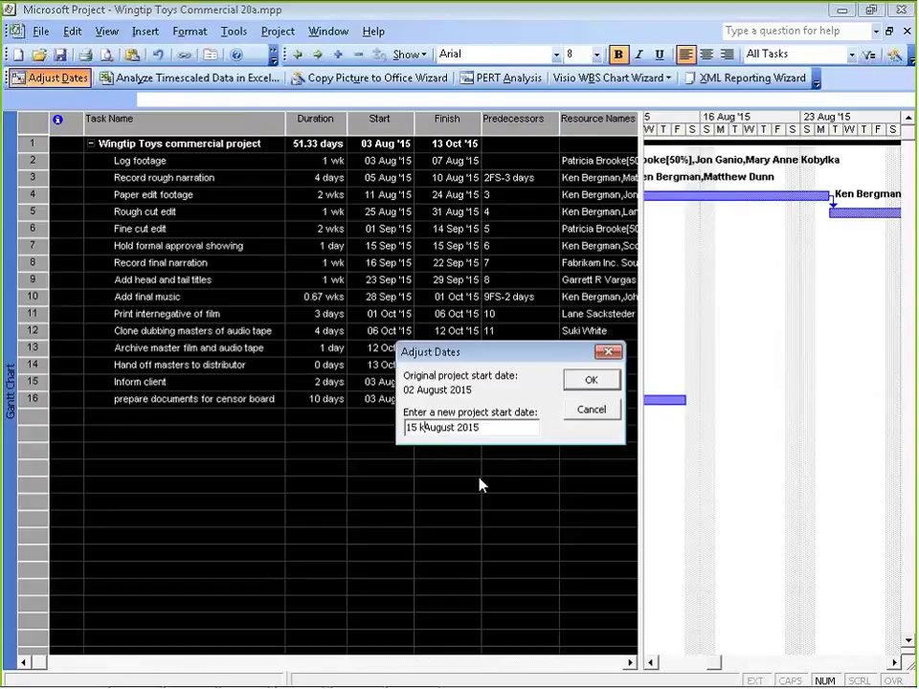
type("uly")
key("Delete")
key("Delete")
key("Delete")
key("Delete")
key("Delete")
left_click(586, 384)
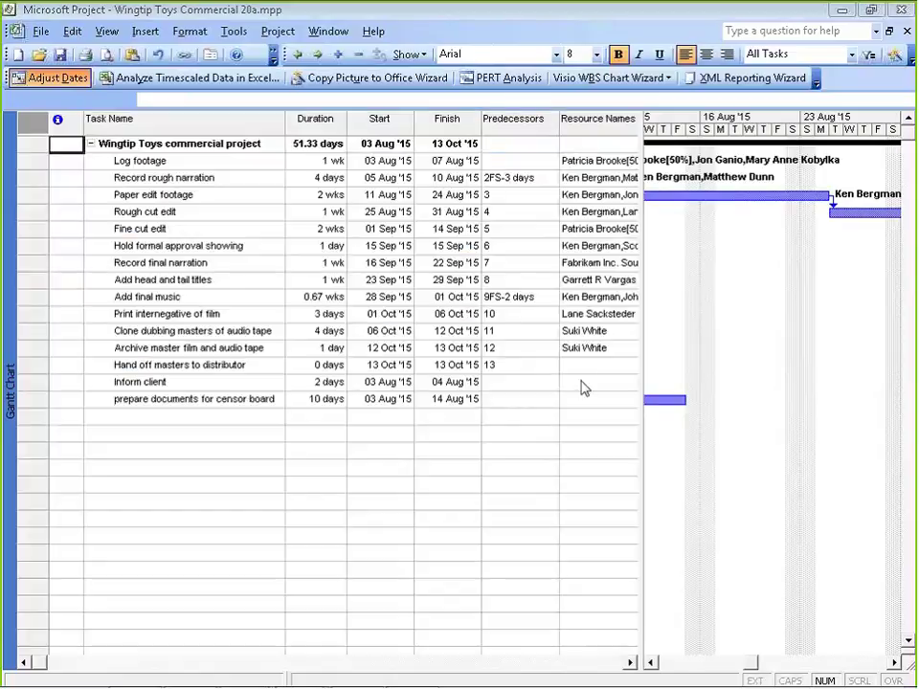
left_click(443, 143)
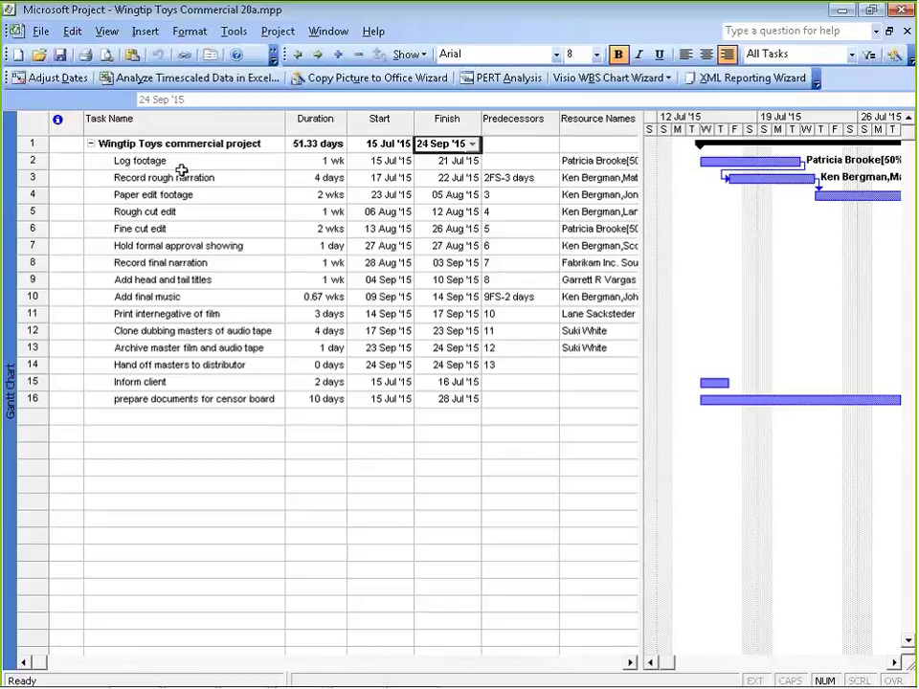
Step: Move the project start date to 1 Oct 2015 with Adjust Dates, and check the rescheduled start and finish dates
left_click(57, 77)
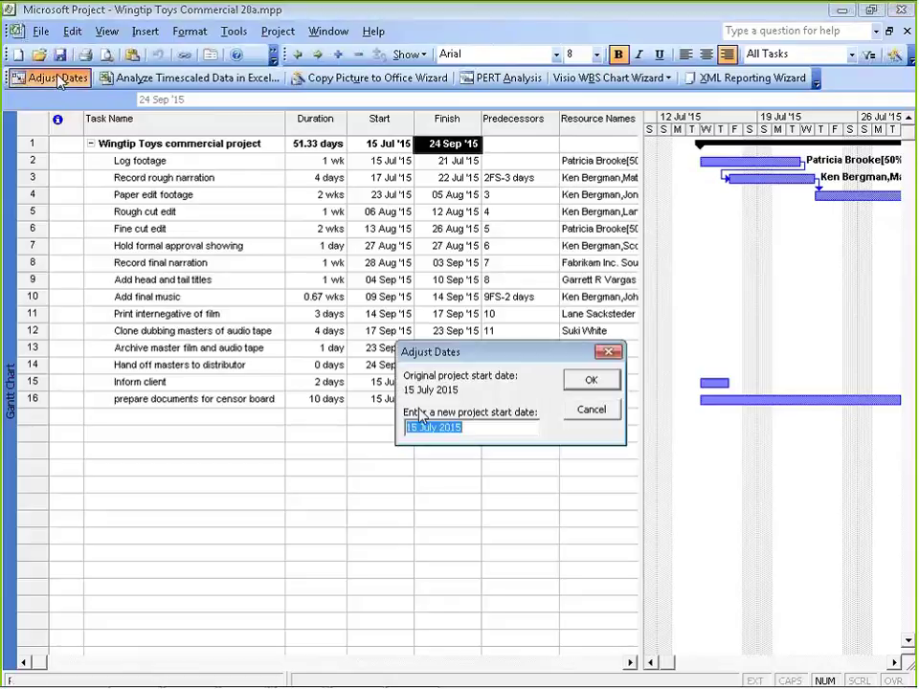
left_click(410, 427)
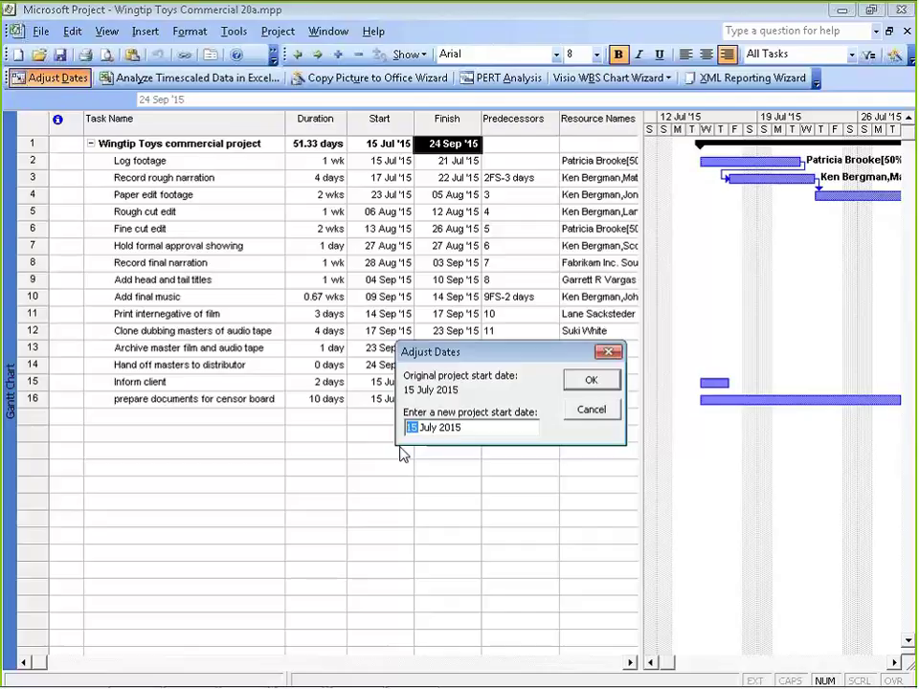
type("1")
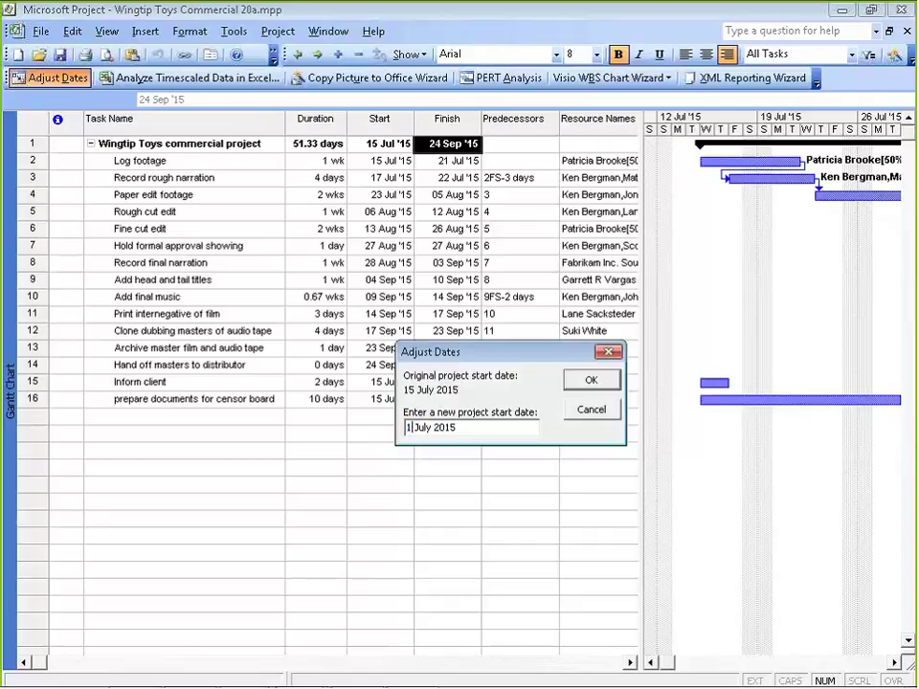
key("Right")
type("Oct")
left_click(586, 381)
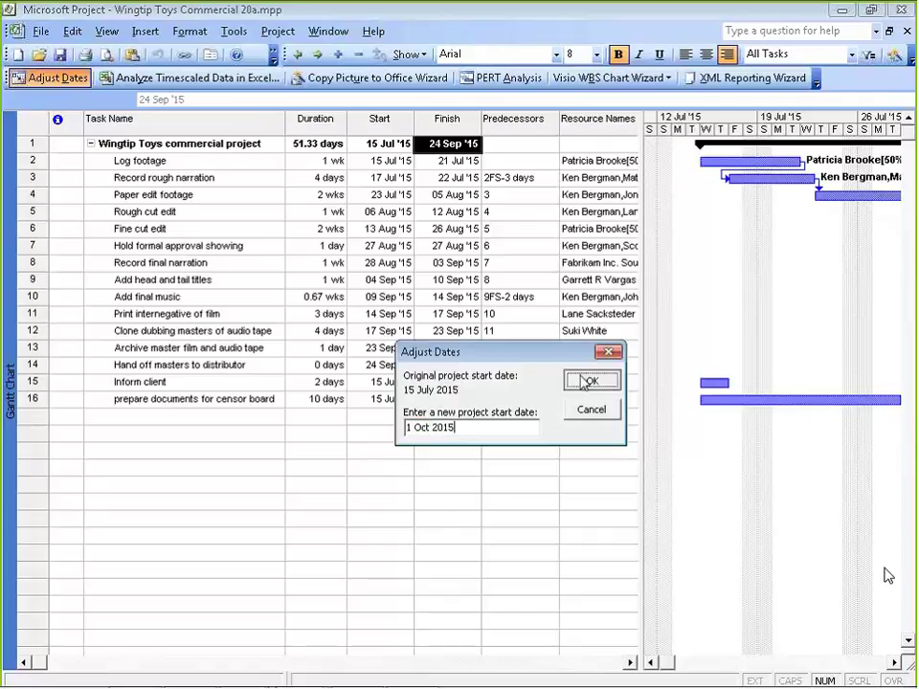
left_click(391, 131)
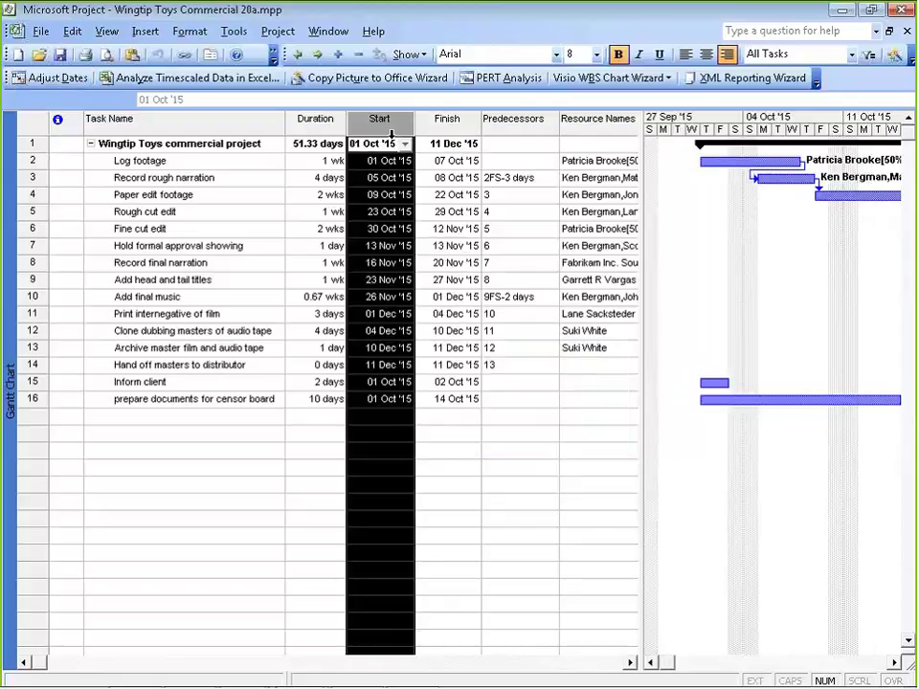
left_click(416, 144)
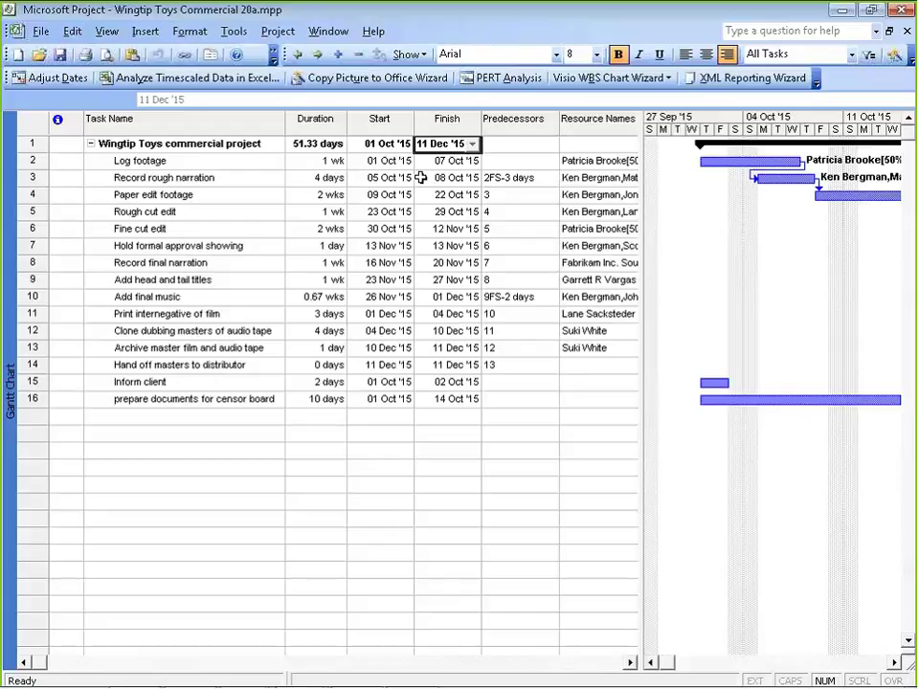
Step: Widen the Gantt chart up to the Task Name column and format it with the Gantt Chart Wizard to show the critical path, keeping the other defaults
left_click_drag(641, 280, 267, 274)
right_click(399, 239)
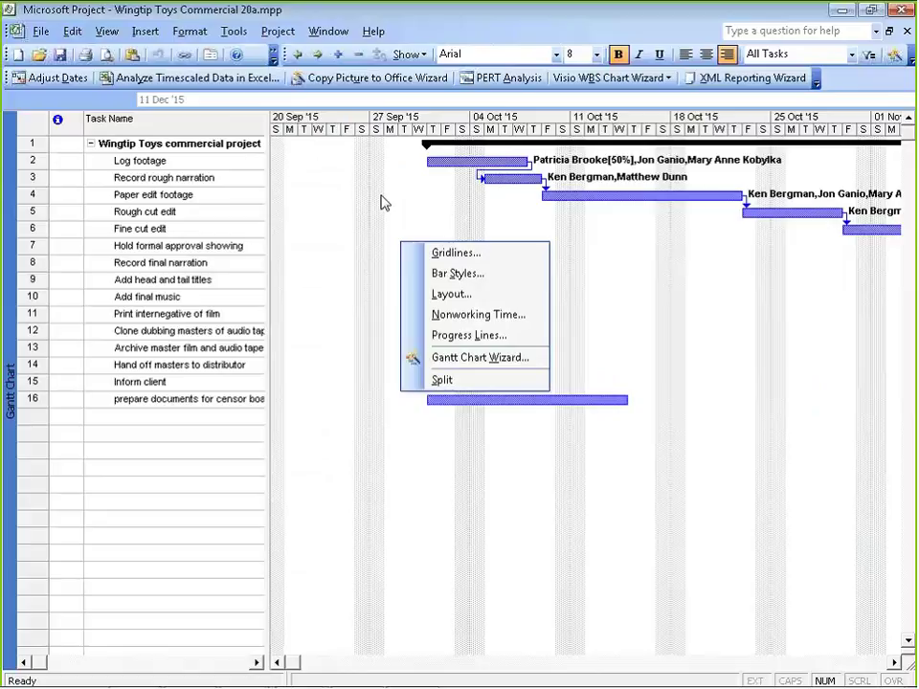
right_click(341, 211)
right_click(338, 208)
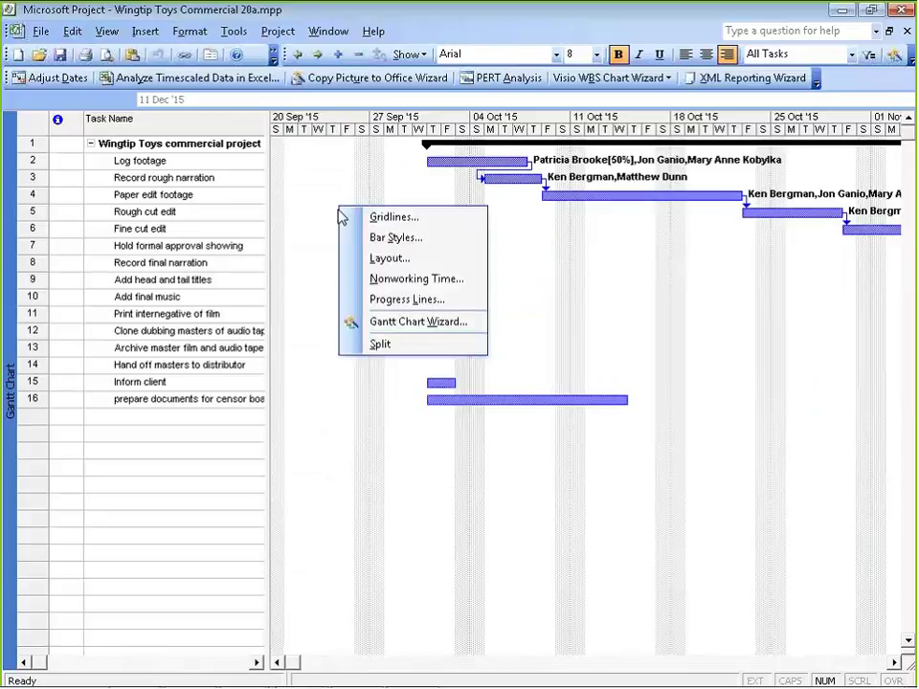
left_click(382, 324)
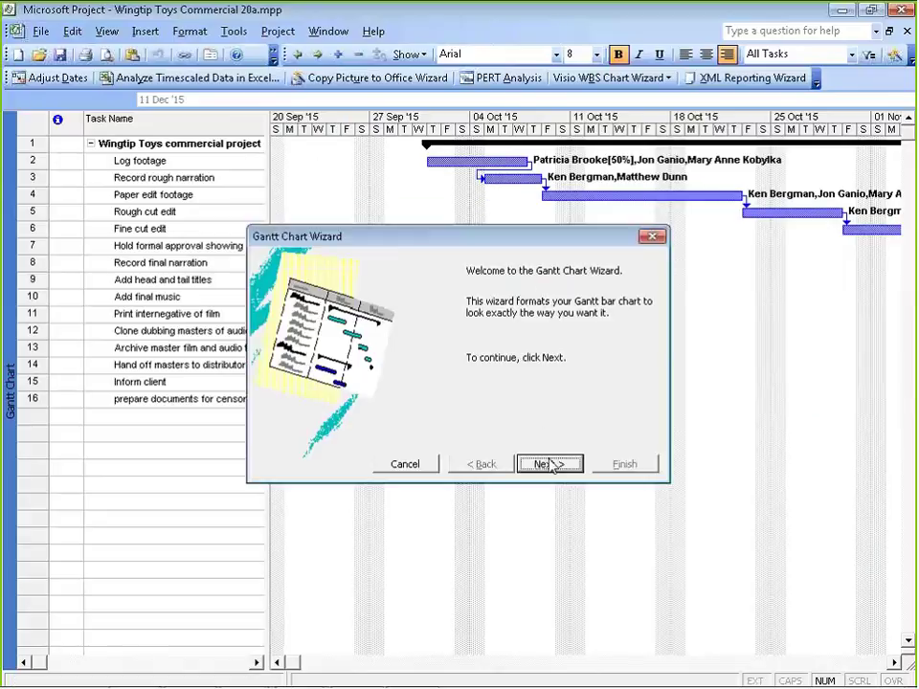
left_click(548, 466)
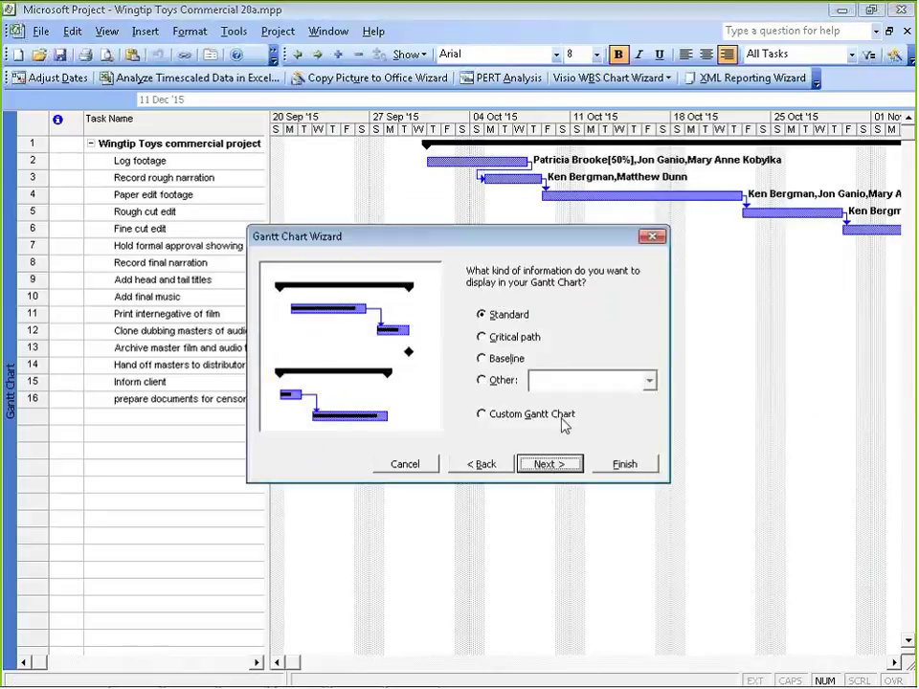
key("alt+c")
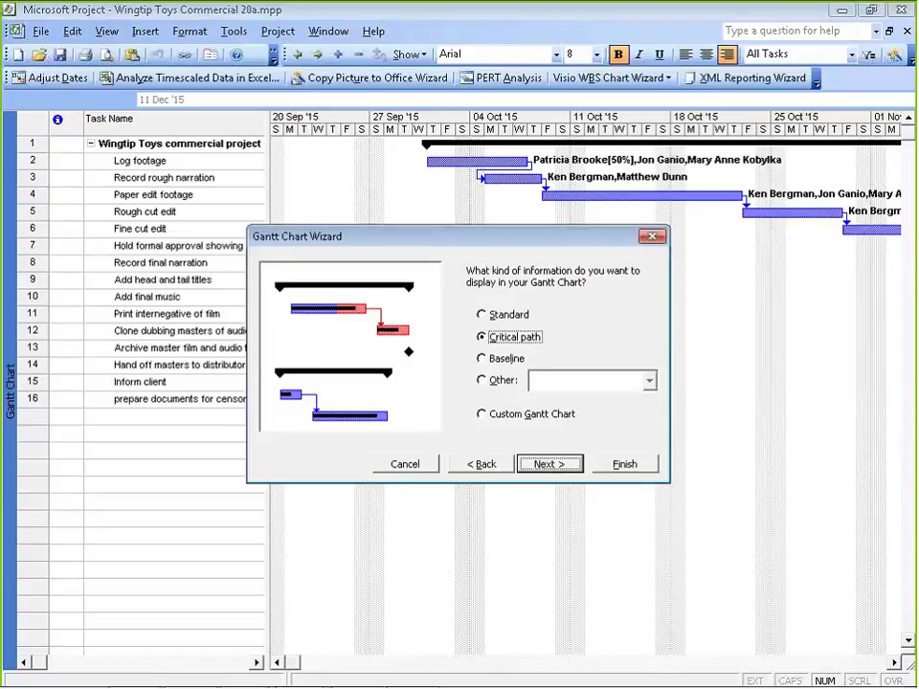
left_click(549, 463)
left_click(544, 464)
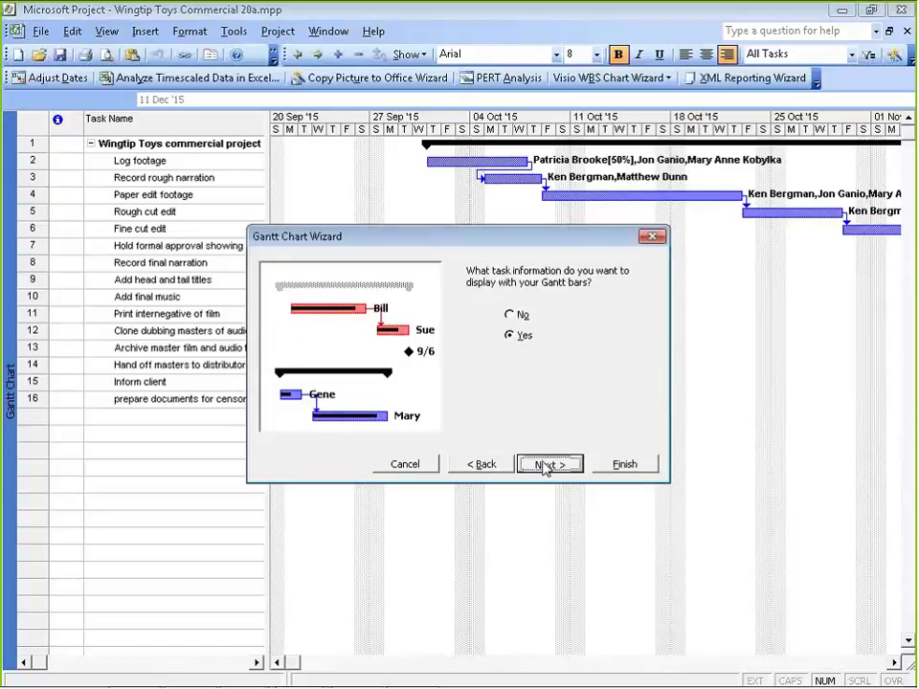
left_click(545, 466)
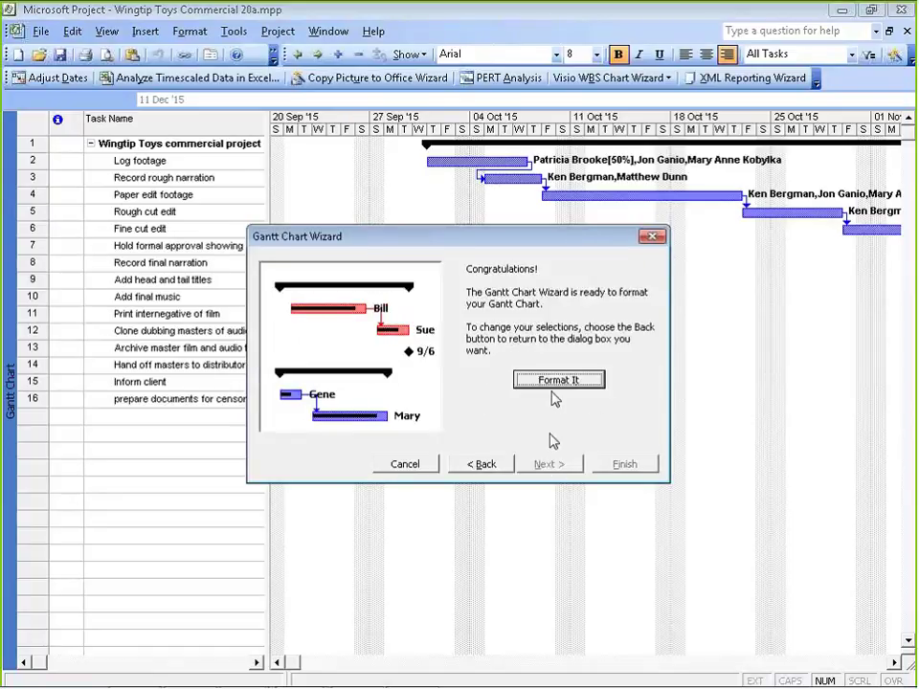
key("Return")
left_click(558, 381)
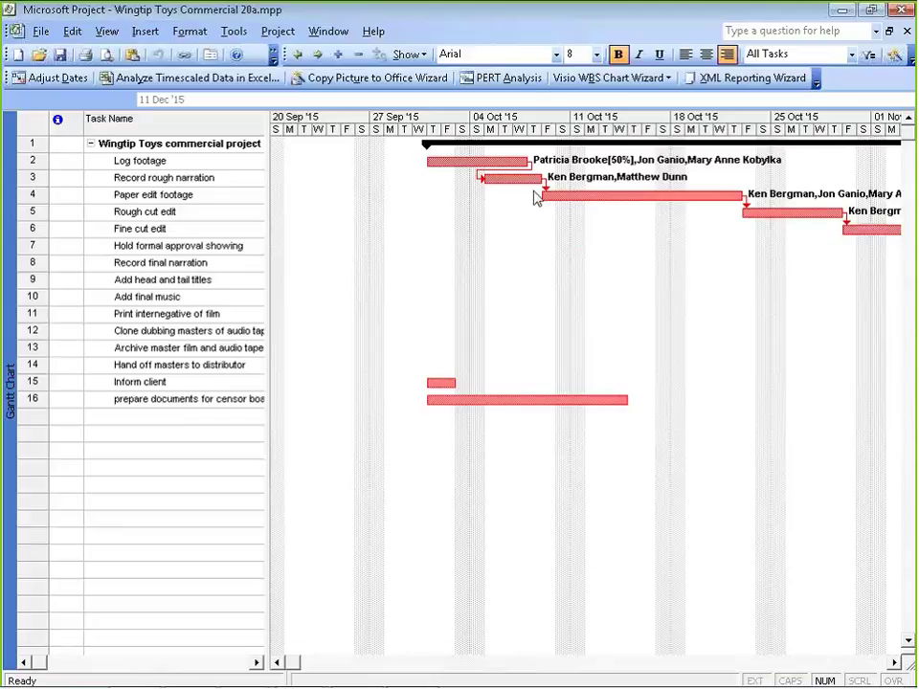
Step: Examine the critical path bars of the subtasks from Log footage to Fine cut edit
key("Down")
key("Down")
key("Down")
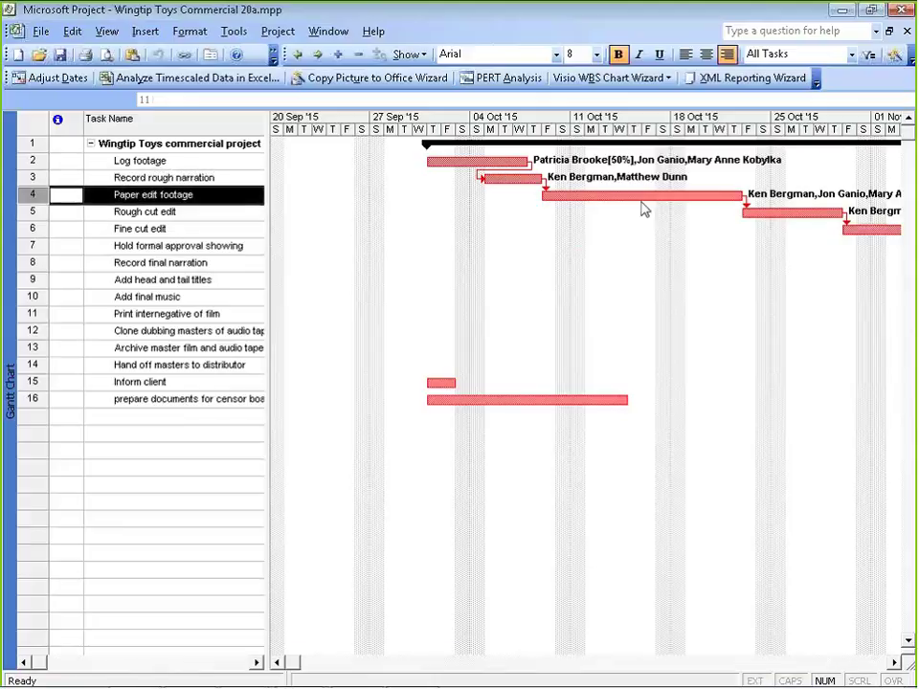
key("Down")
key("Down")
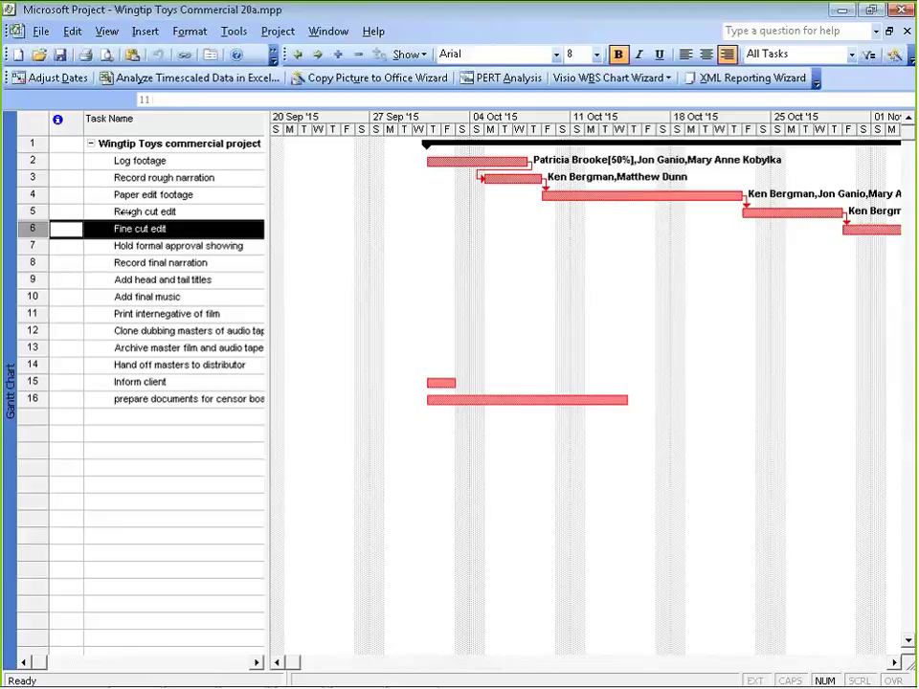
left_click(140, 161)
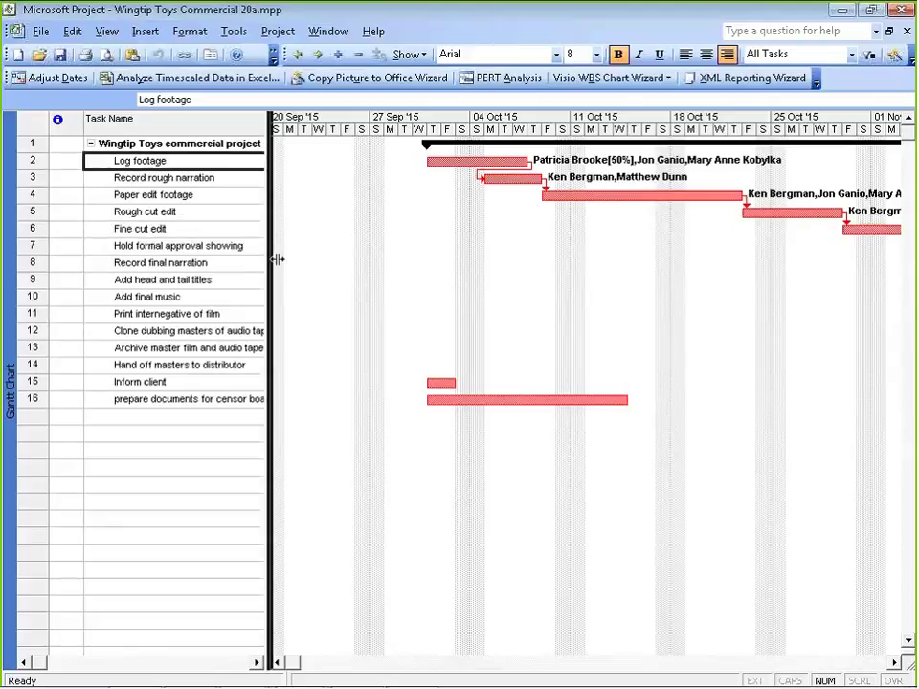
Step: Widen the task table until Resource Names is partly shown, and choose the Gantt Chart view
left_click_drag(274, 256, 594, 256)
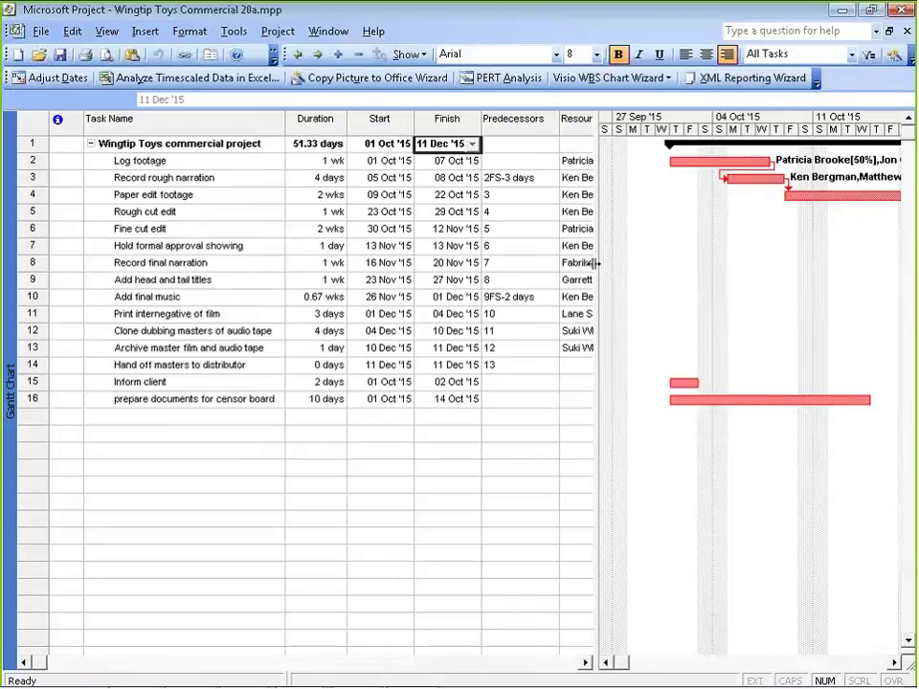
left_click(106, 30)
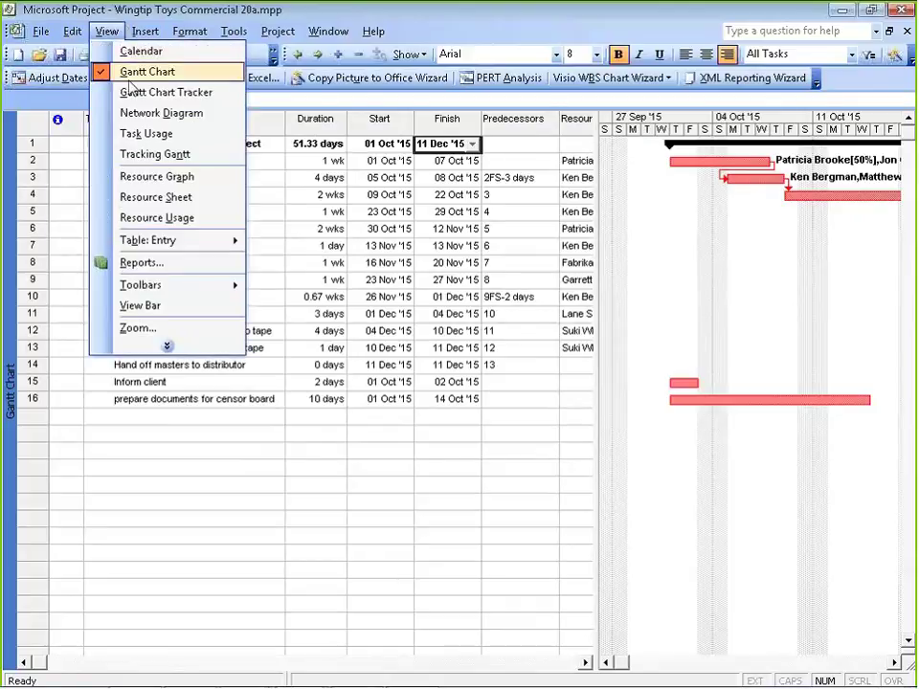
left_click(135, 81)
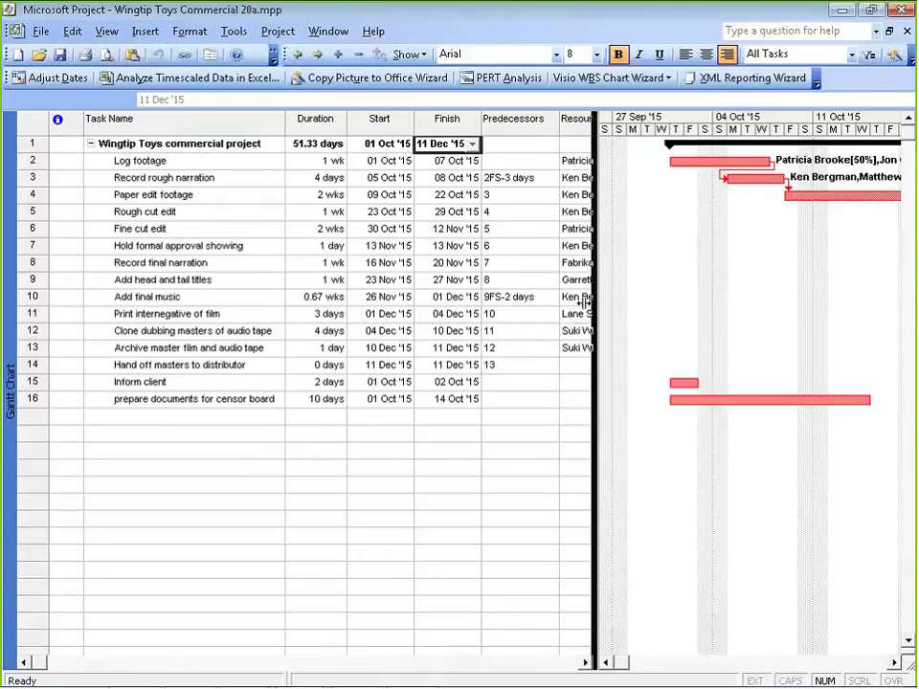
Step: Narrow the task table and extend the Log footage bar in the Gantt chart to a finish of 15 Oct '15
left_click_drag(594, 312, 459, 298)
left_click_drag(66, 177, 321, 514)
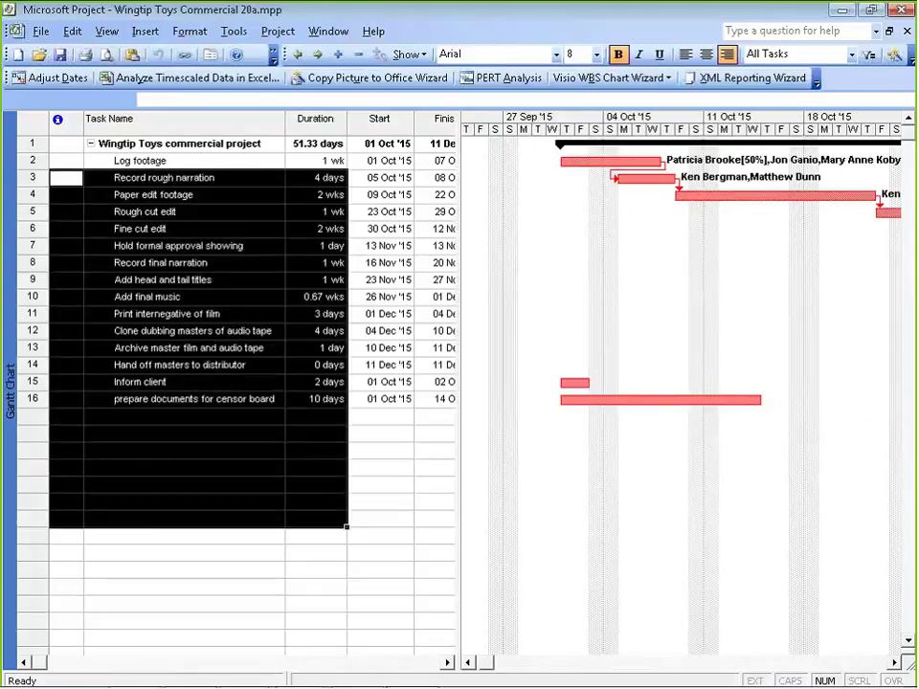
mouse_move(560, 149)
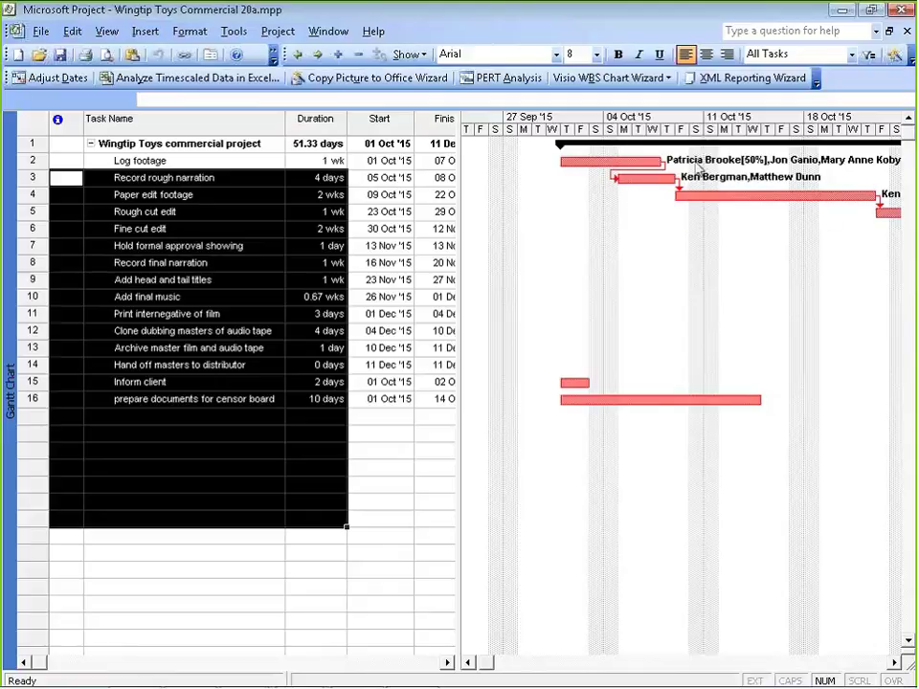
mouse_move(662, 162)
left_click_drag(662, 163, 768, 162)
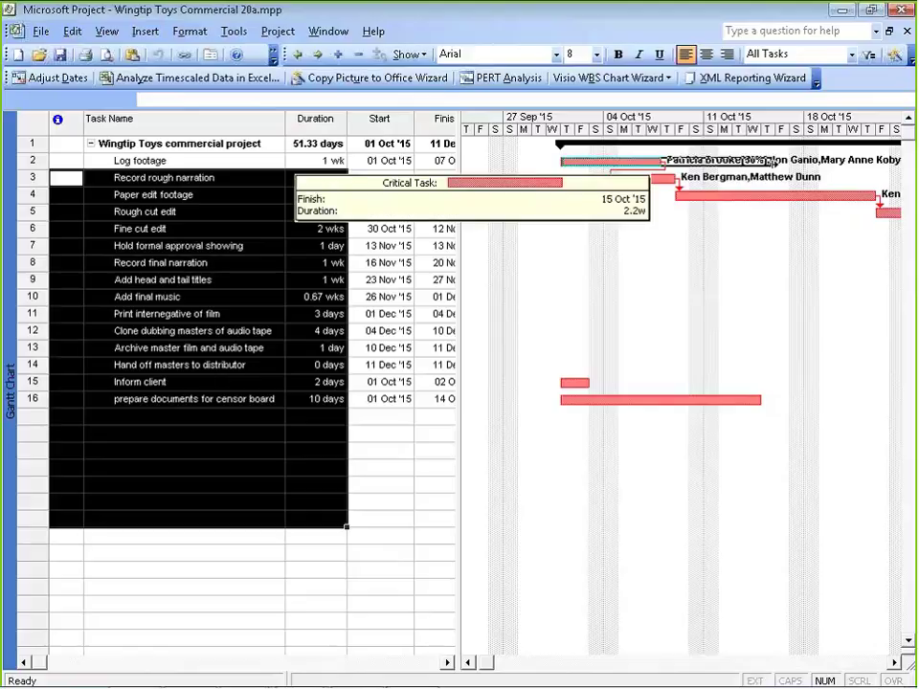
key("Escape")
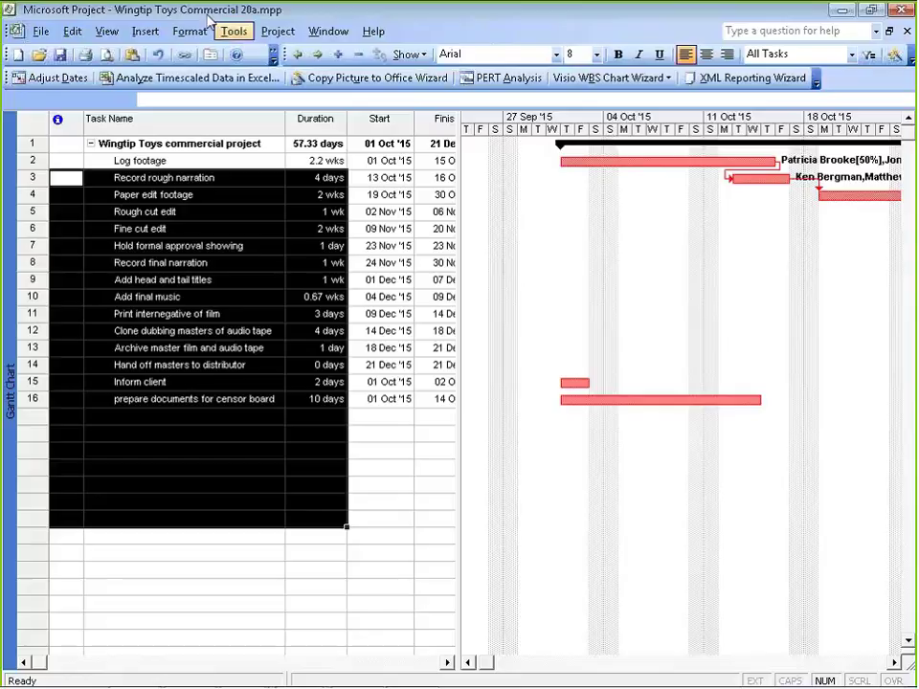
Step: Make all Saturdays working days in the Standard project calendar, with nondefault hours 08:00 AM to 12:00 PM and 01:00 PM to 05:00 PM
left_click(234, 31)
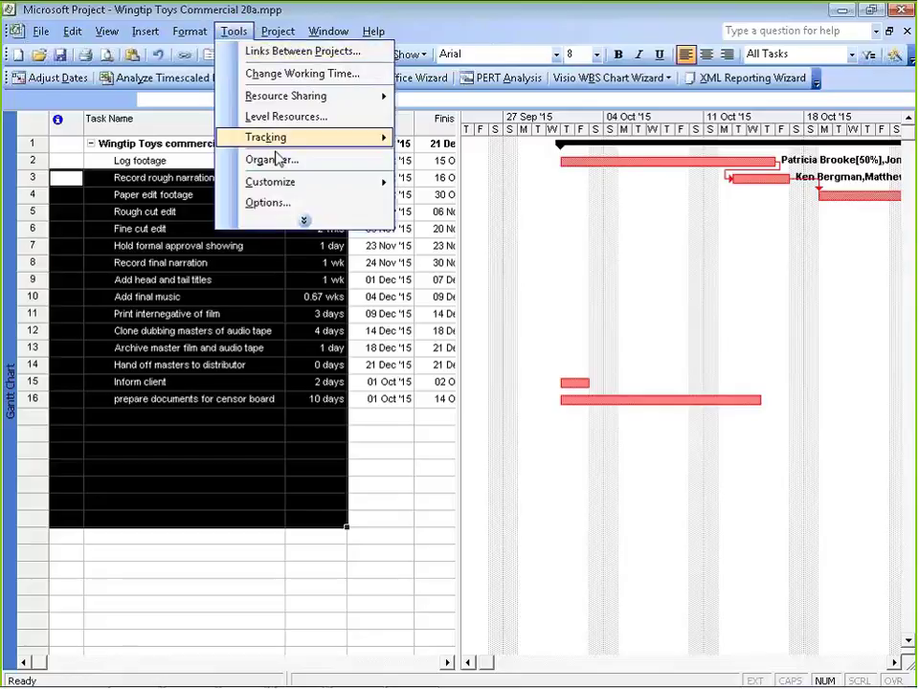
left_click(287, 74)
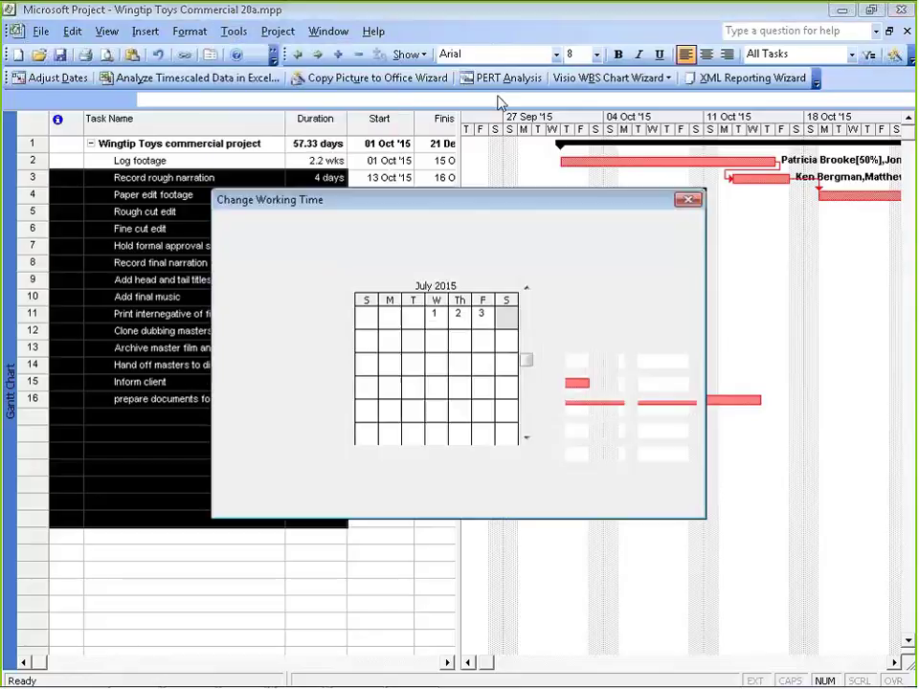
left_click(508, 302)
left_click(424, 230)
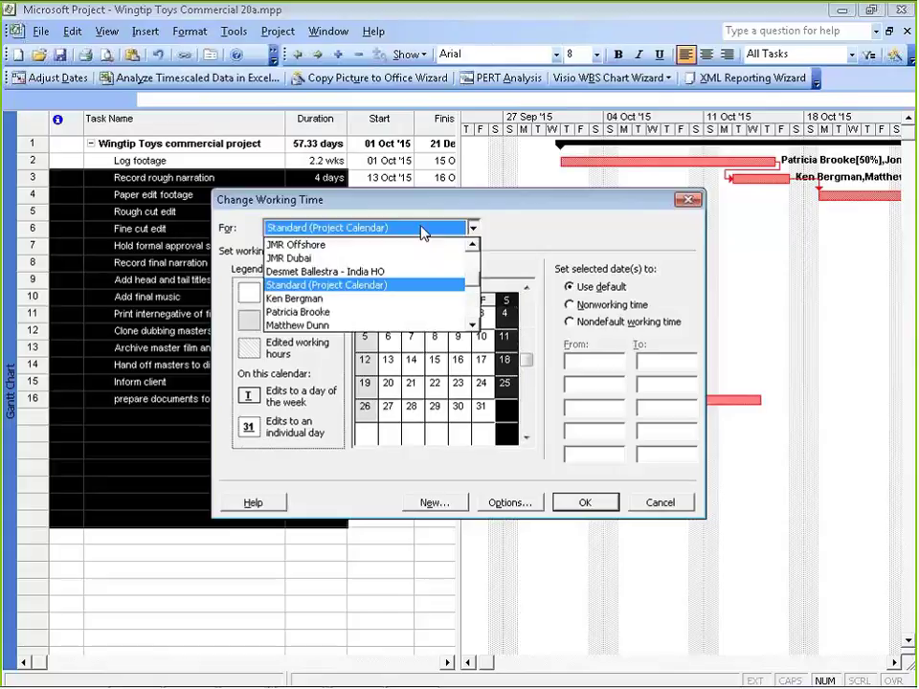
left_click(414, 231)
key("Tab")
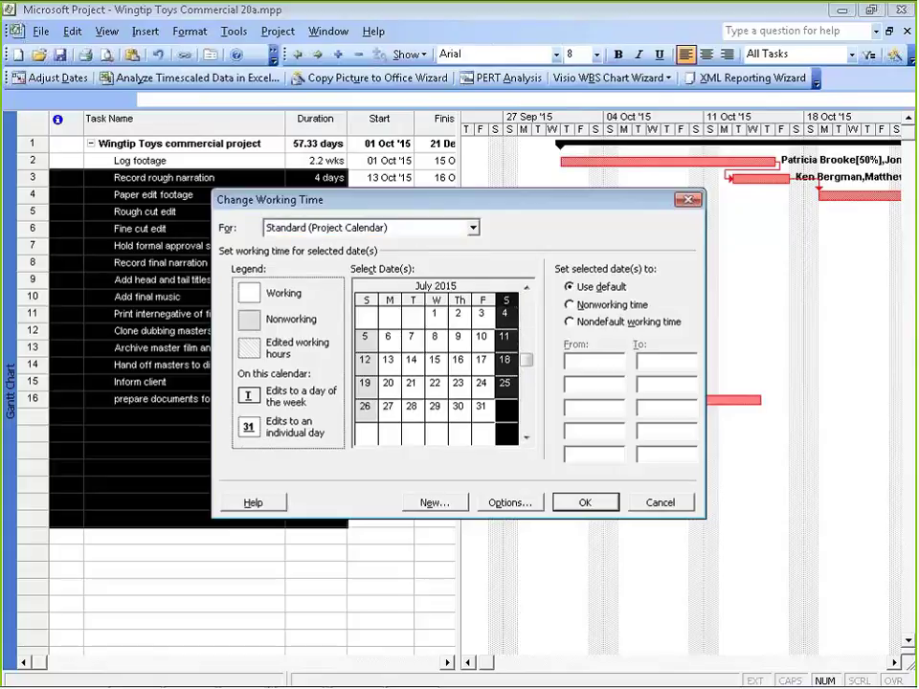
left_click(364, 299)
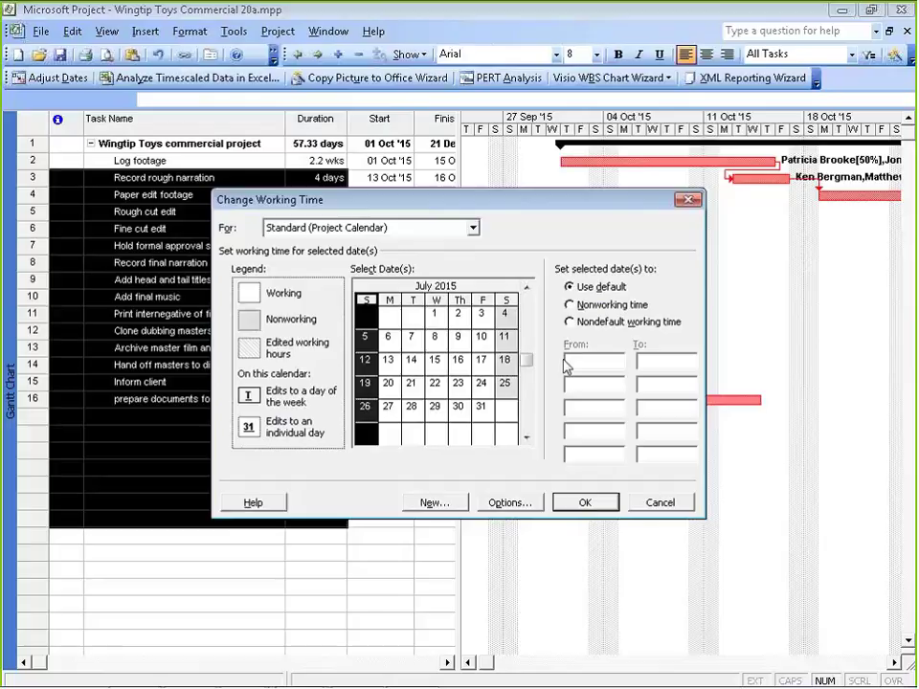
left_click(506, 300)
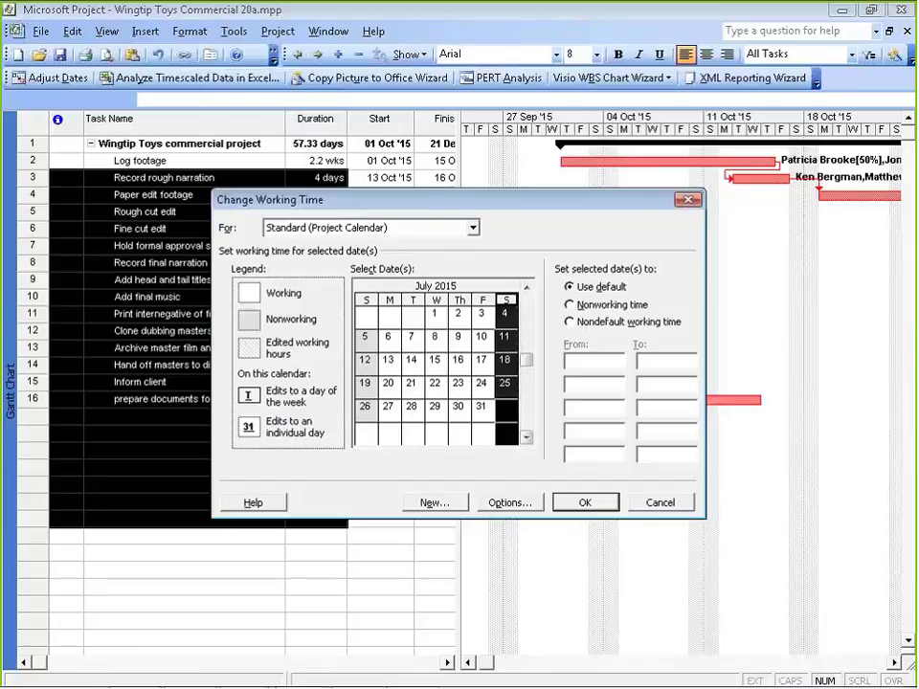
left_click(623, 321)
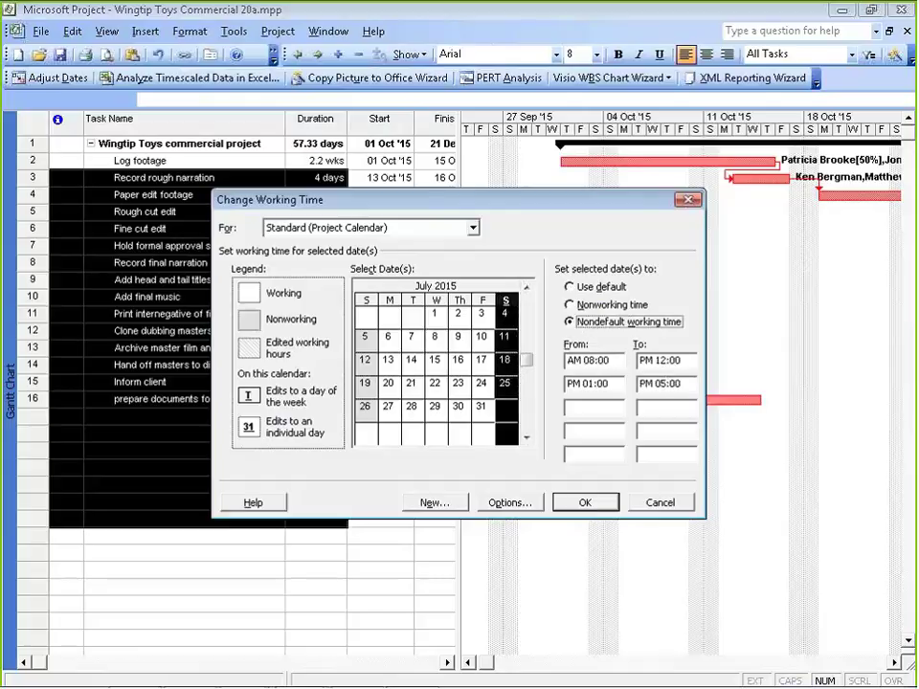
left_click(585, 502)
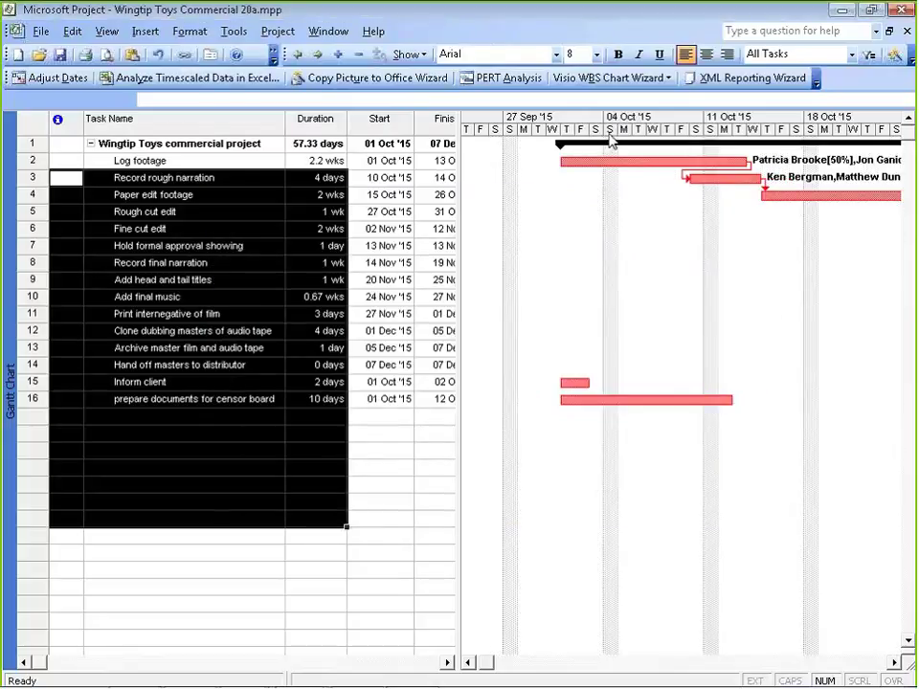
Step: Widen the task table to show the Resource Names column and check the rescheduled start and finish dates
left_click_drag(459, 170, 624, 180)
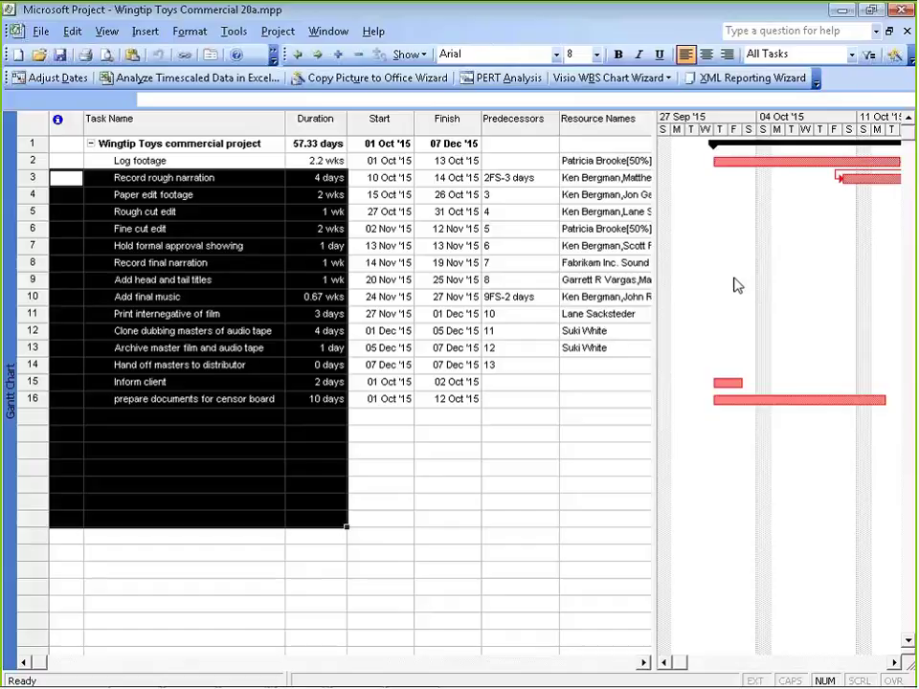
left_click_drag(654, 316, 547, 321)
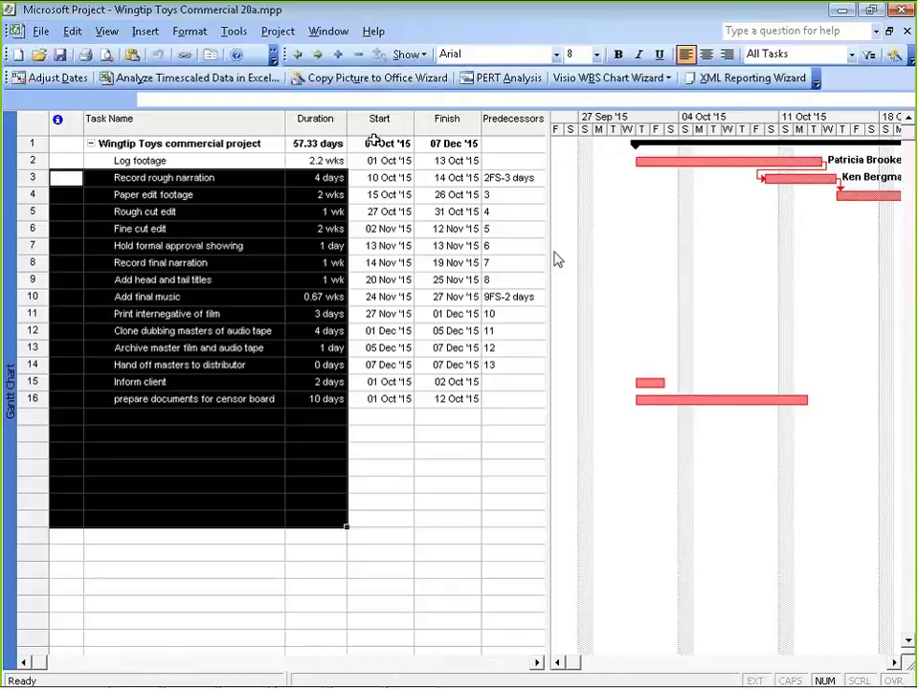
left_click_drag(549, 250, 578, 250)
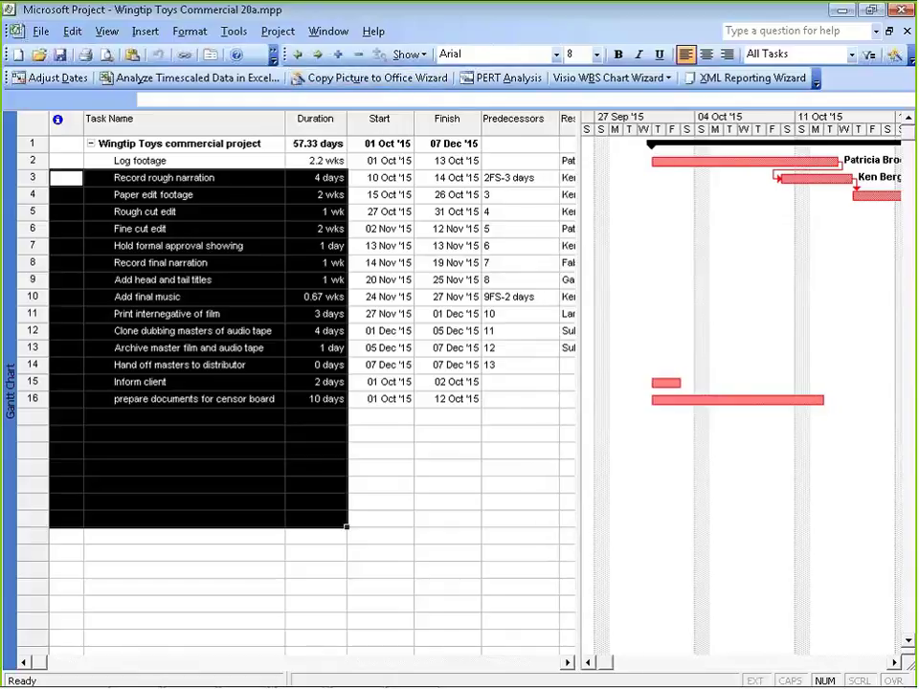
left_click_drag(579, 203, 657, 207)
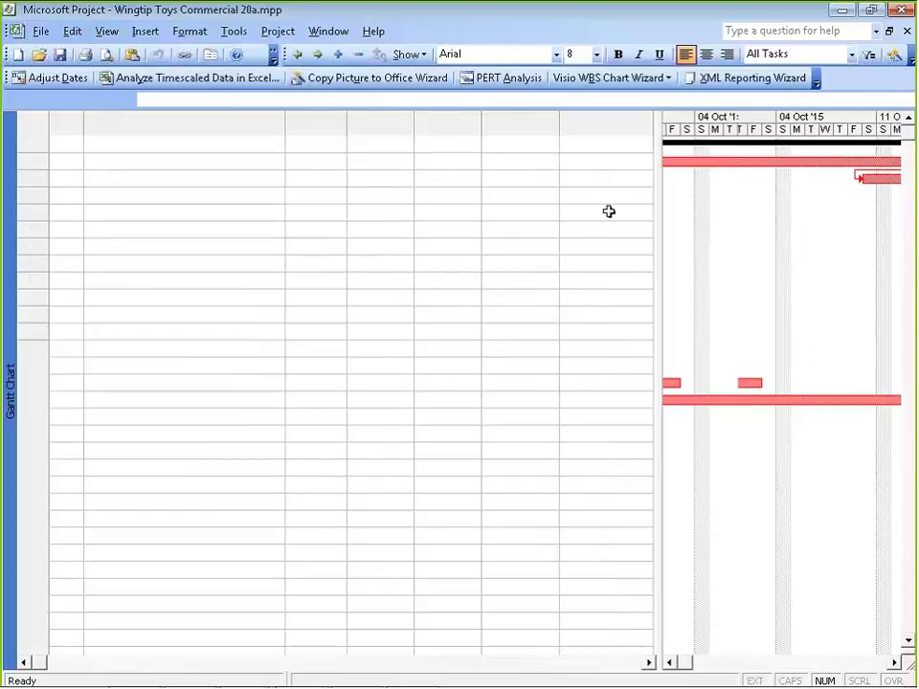
Step: Show the project as a Network Diagram and select the Wingtip Toys commercial project summary node
left_click(106, 31)
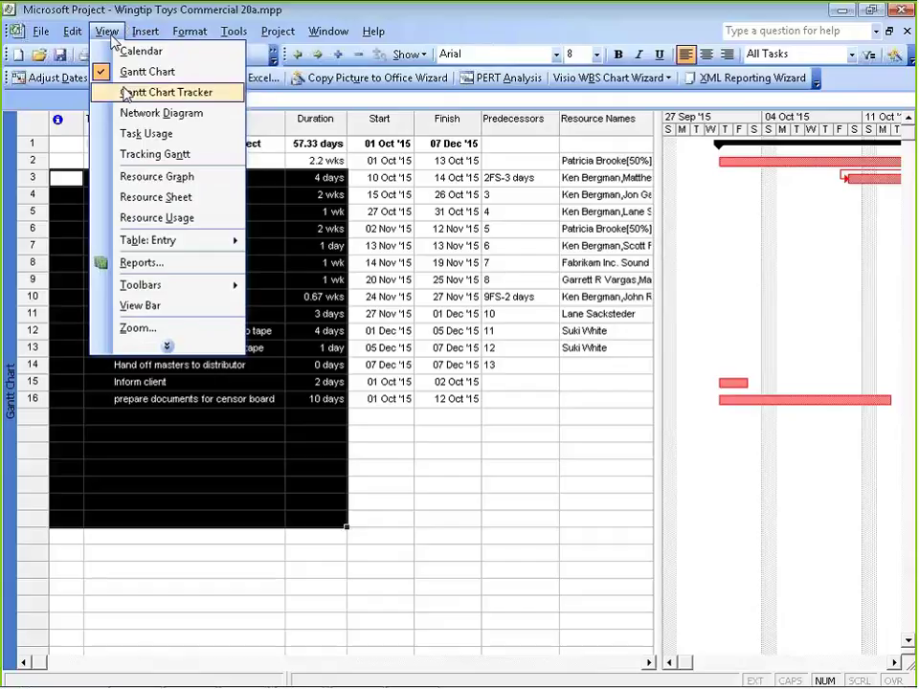
left_click(134, 113)
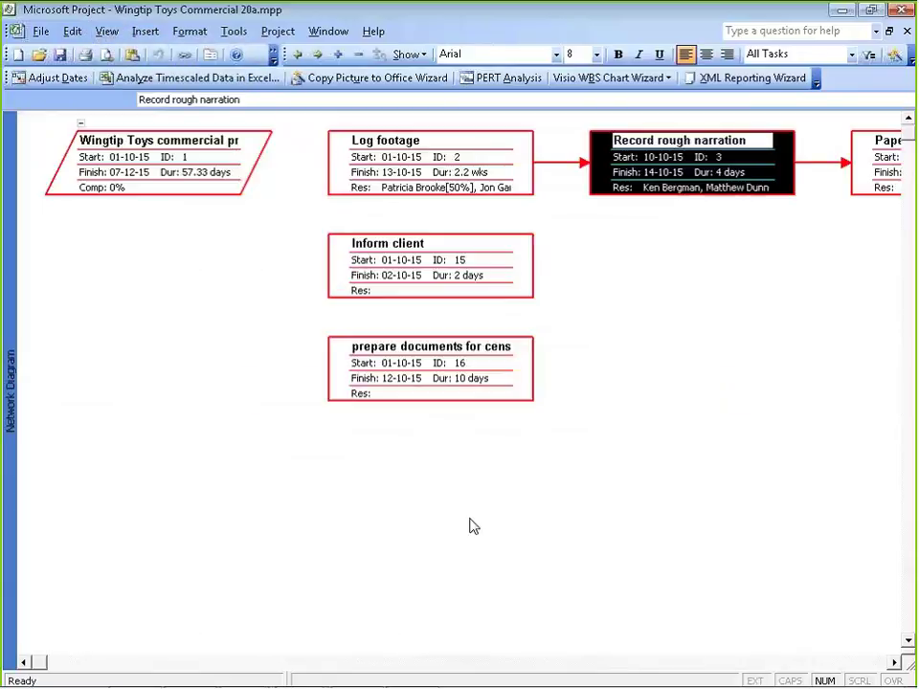
left_click(80, 131)
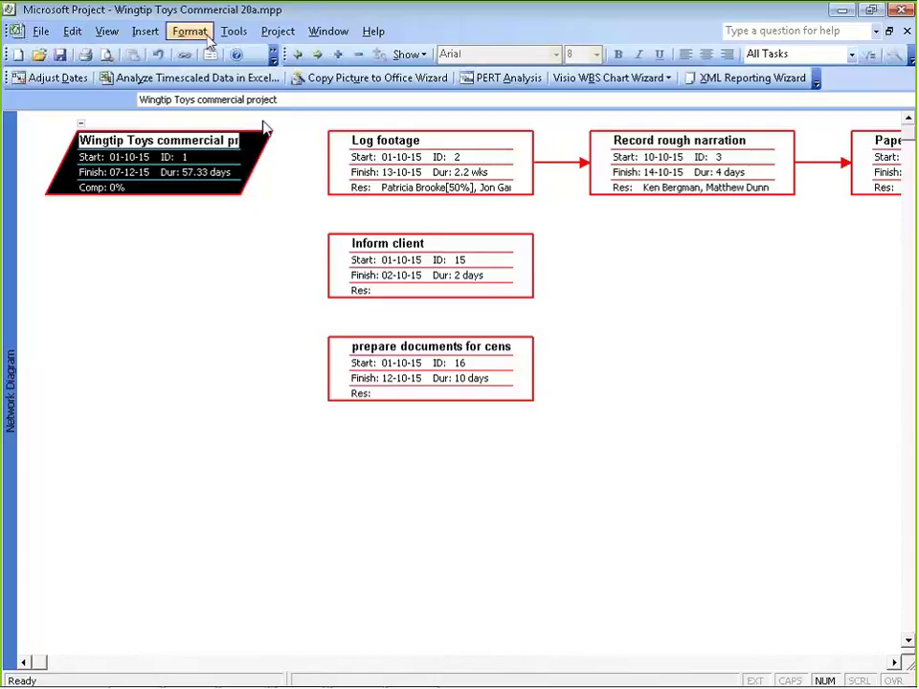
Step: Open the Resource Sheet and examine the standard rate, overtime rate, cost per use, base calendar and resource name columns
left_click(106, 32)
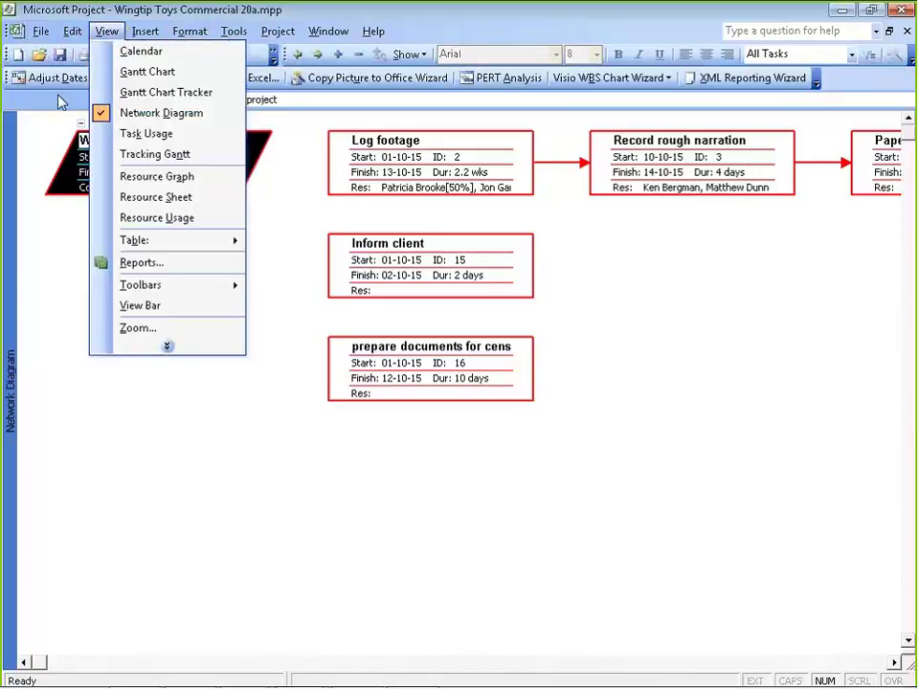
left_click(191, 198)
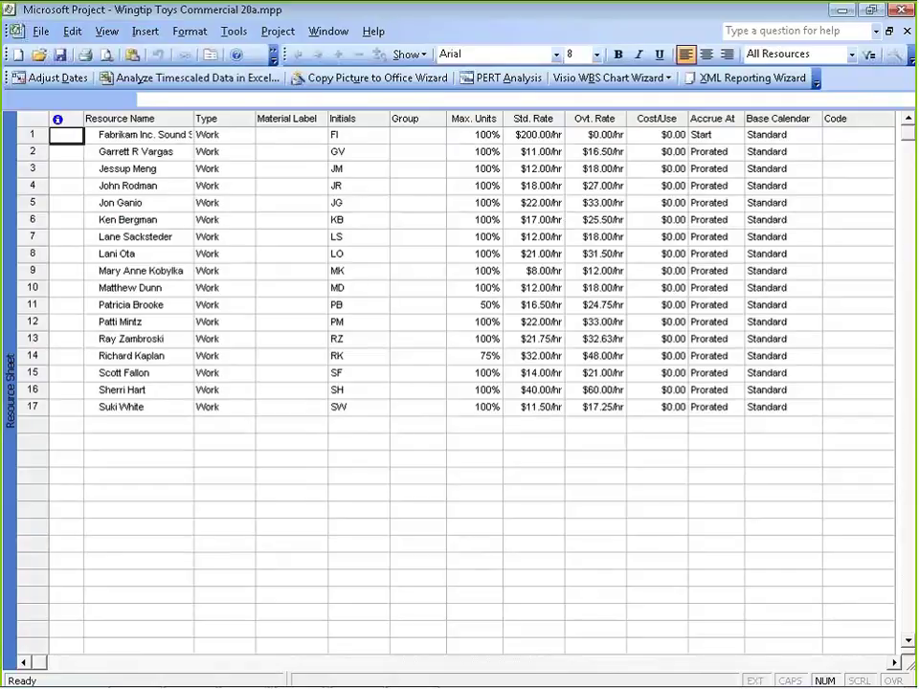
left_click(530, 117)
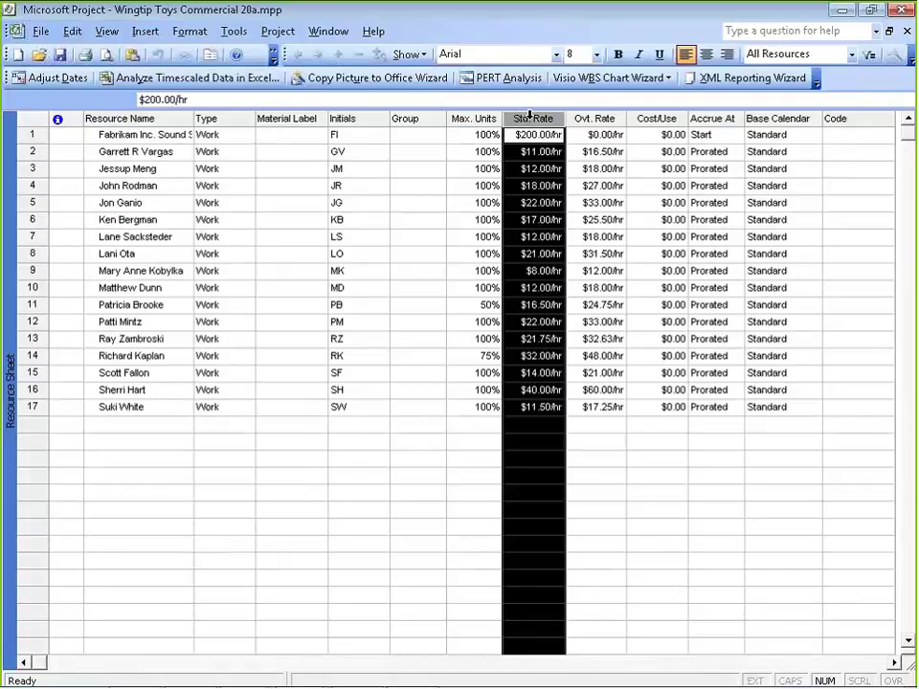
left_click(613, 117)
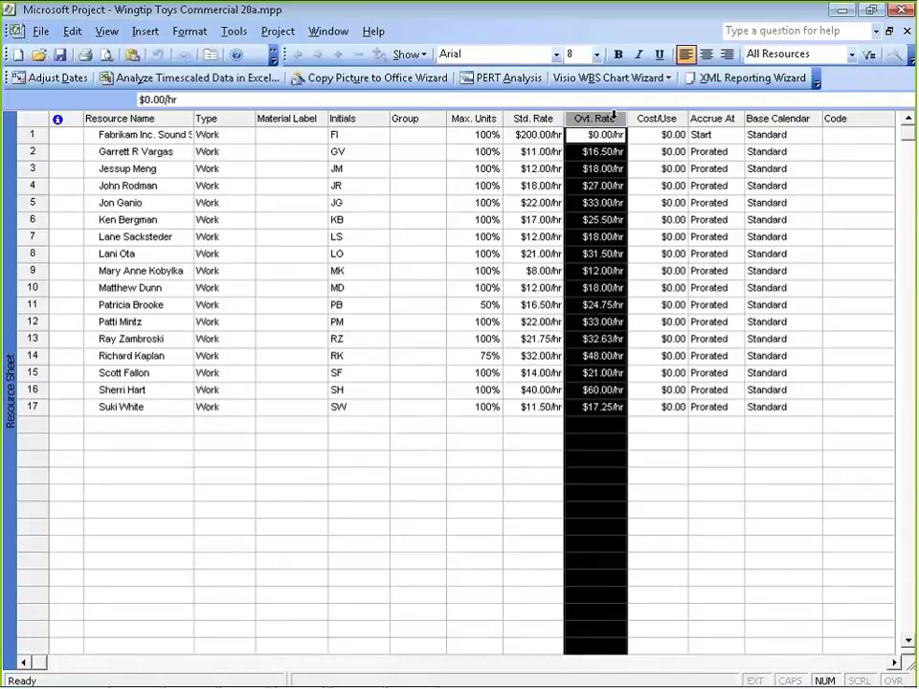
left_click(657, 118)
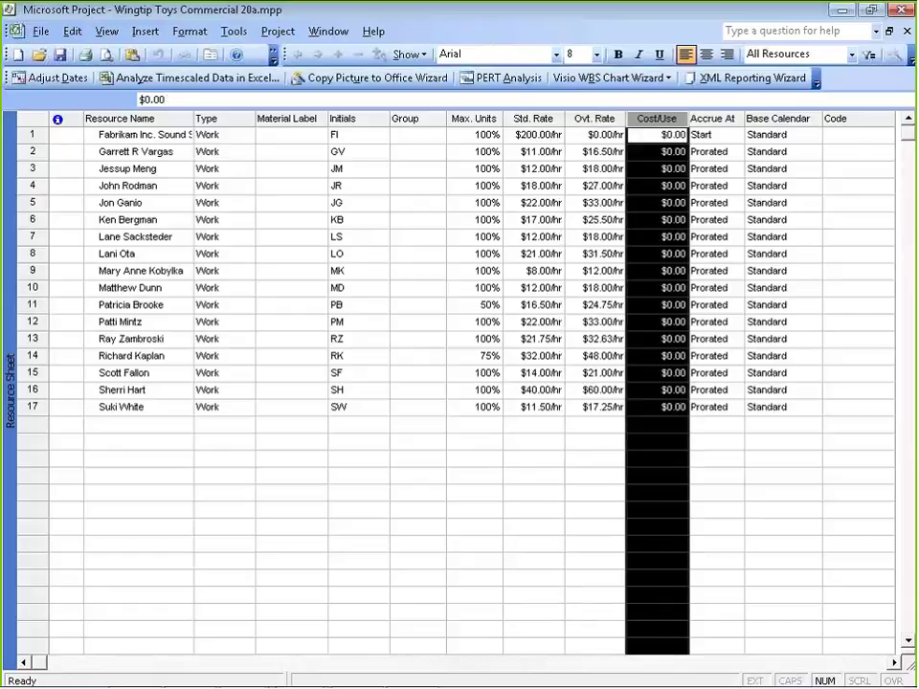
left_click(775, 116)
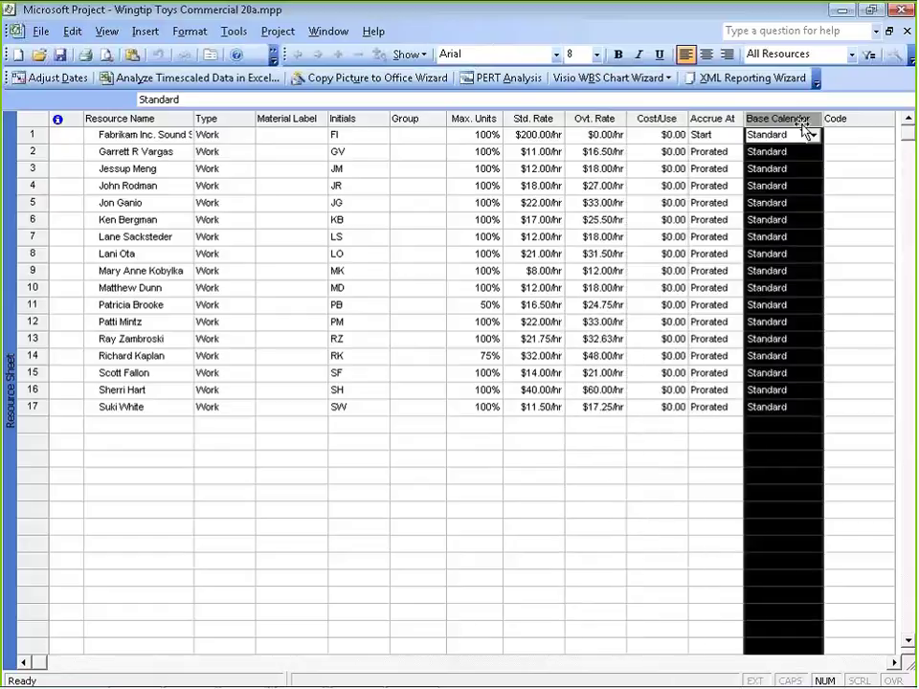
left_click(336, 220)
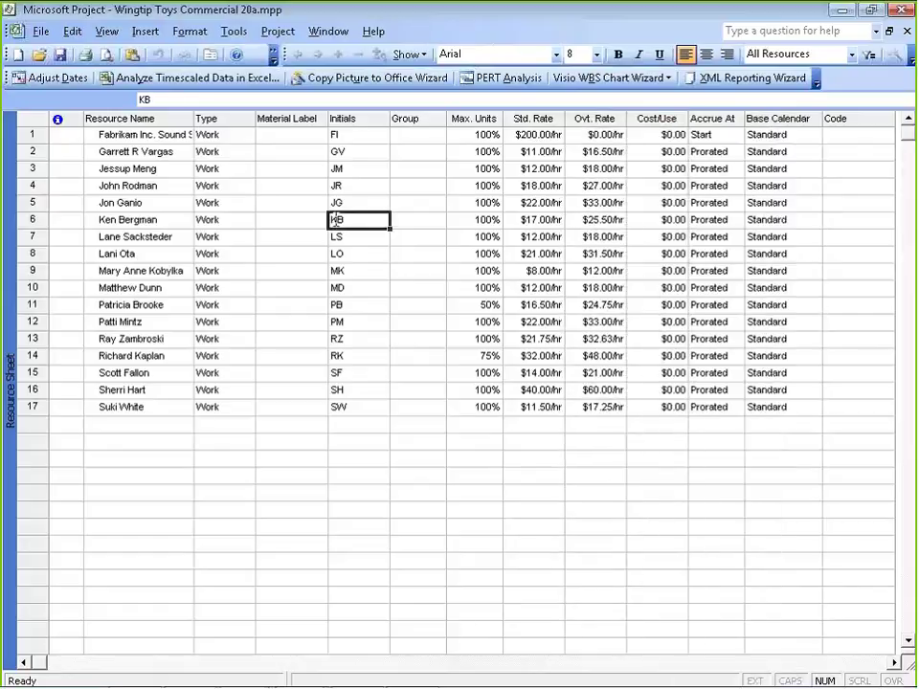
left_click(119, 117)
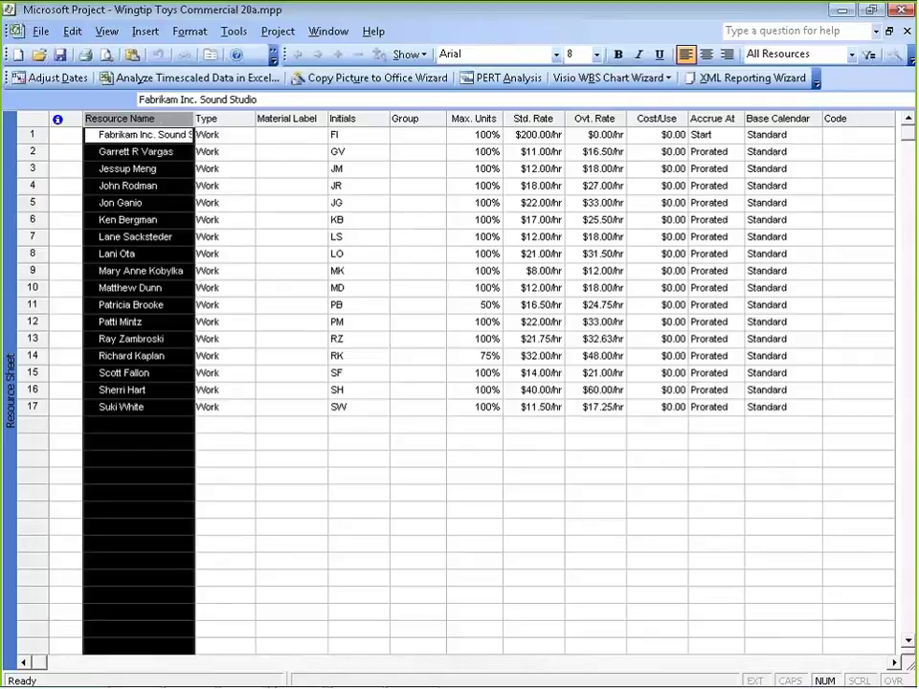
Step: Return to the Gantt Chart view, apply the Cost table and widen it past the Remaining column
left_click(107, 31)
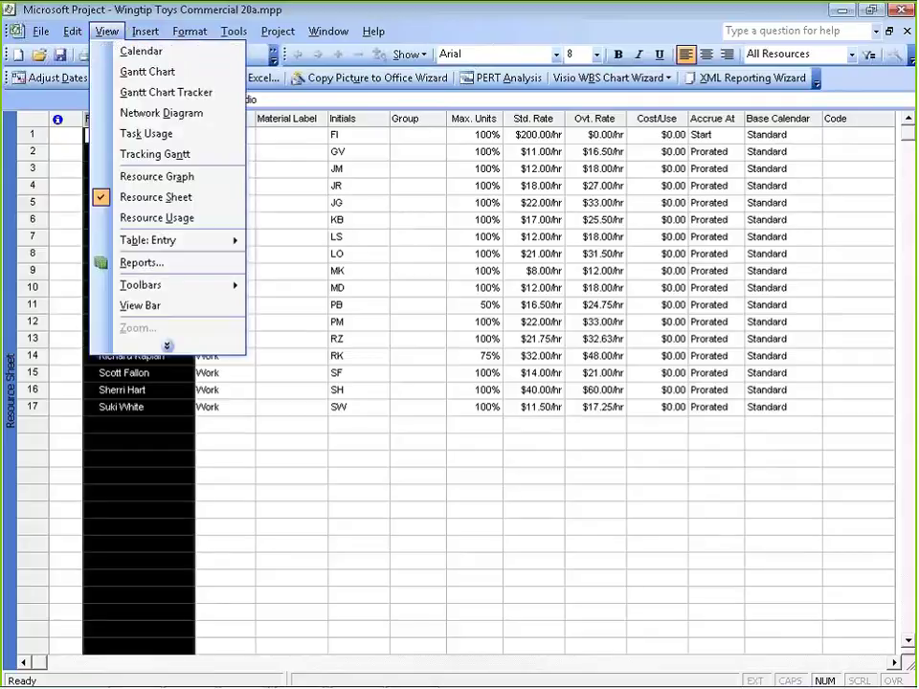
left_click(147, 71)
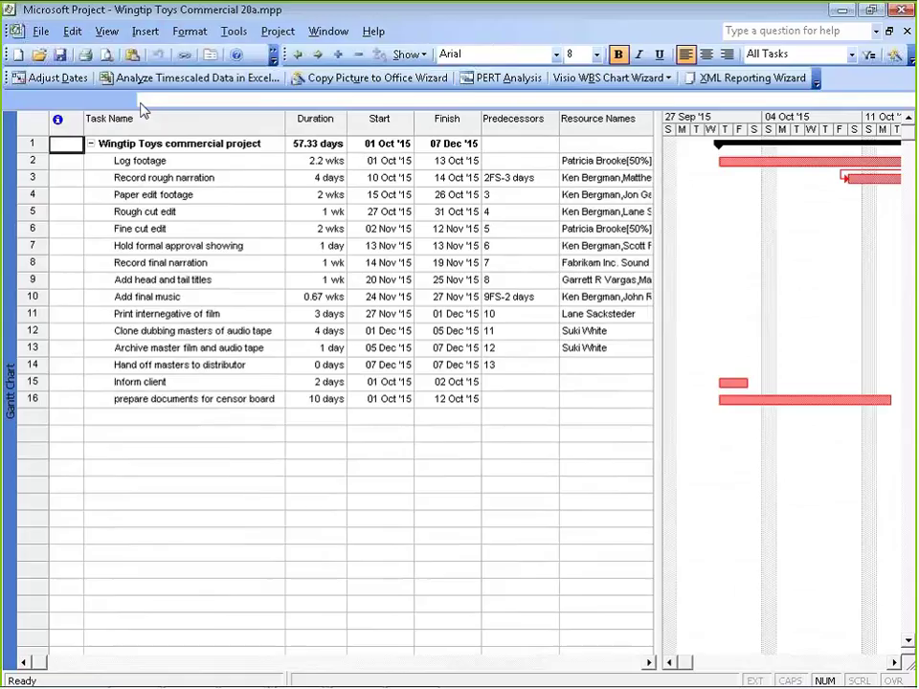
left_click(110, 33)
mouse_move(118, 246)
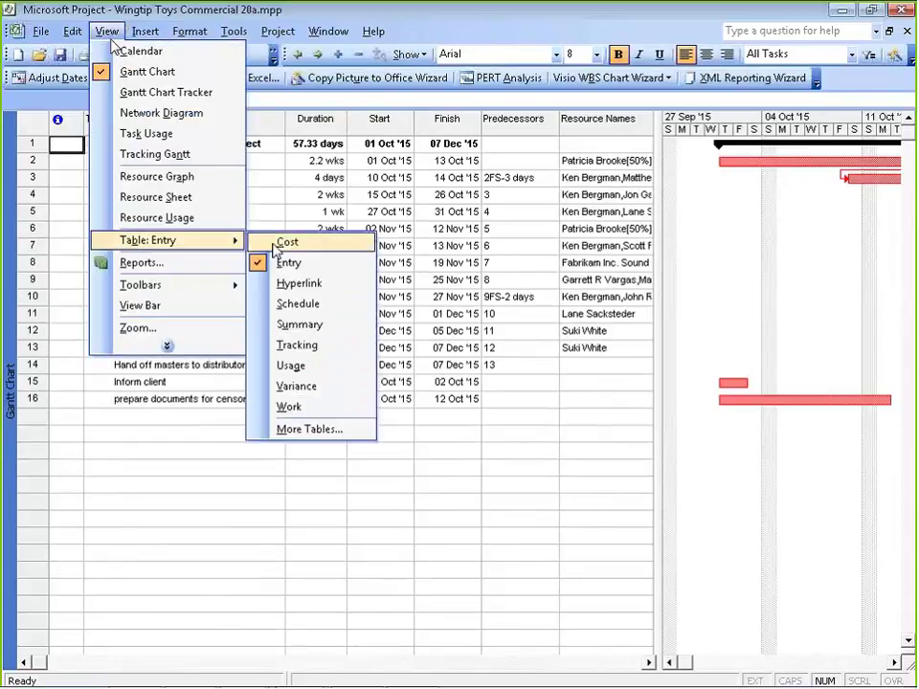
left_click(291, 246)
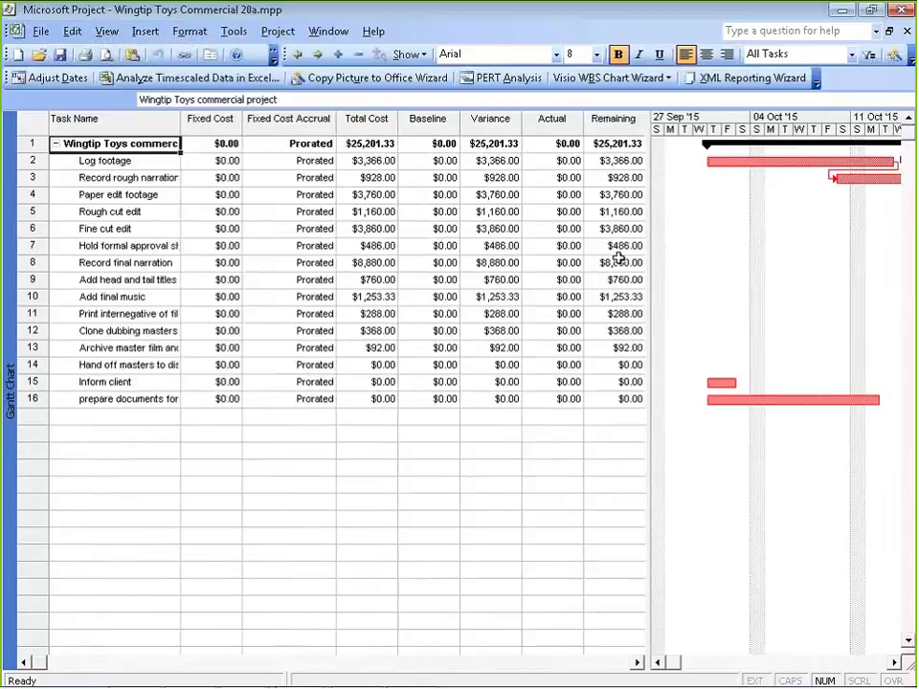
left_click_drag(650, 253, 821, 248)
Step: Examine the Total Cost of the whole project and of its subtasks, starting with Log footage
left_click(364, 143)
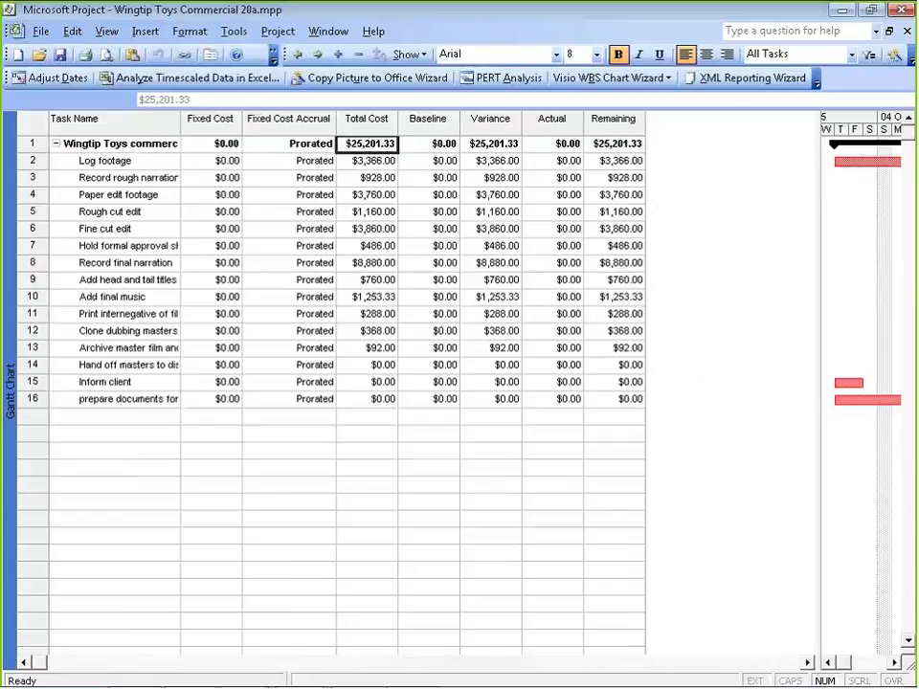
left_click(726, 53)
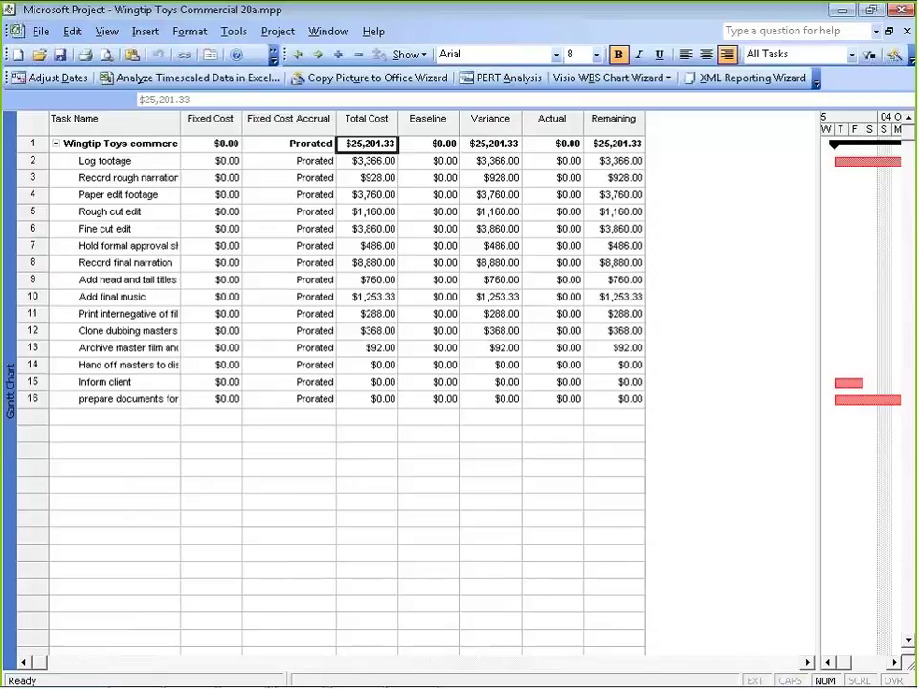
left_click(367, 119)
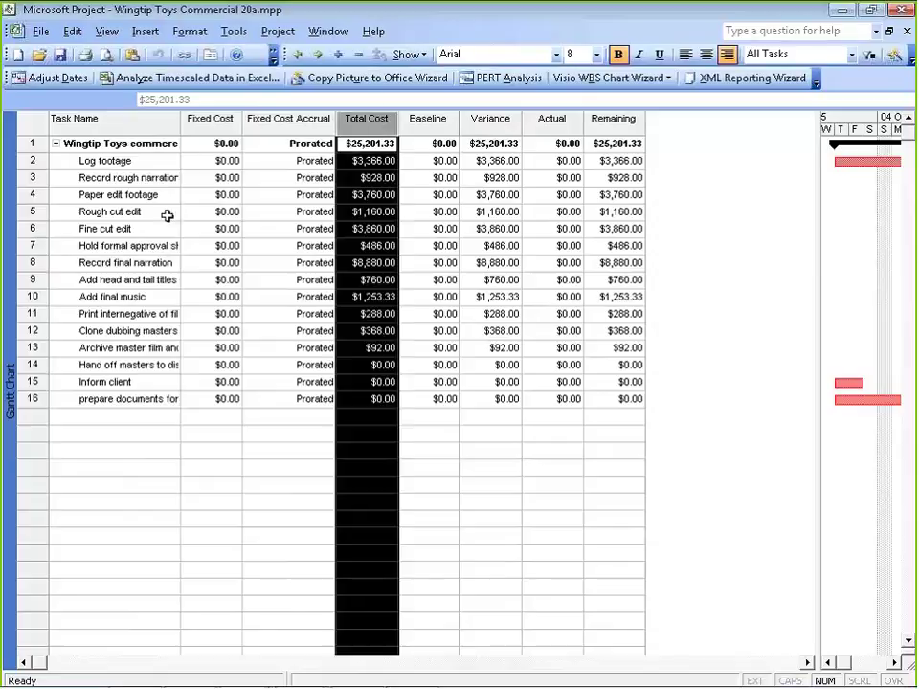
left_click(124, 161)
left_click(124, 178)
left_click(356, 161)
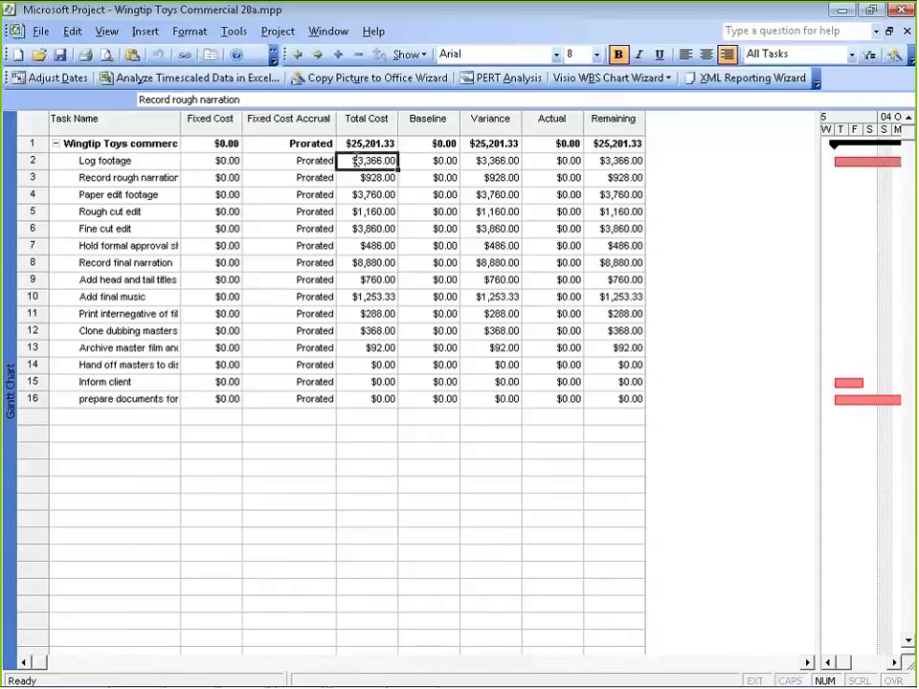
Step: Examine the Total Cost of Log footage, Record rough narration and Paper edit footage, then the whole Total Cost column
left_click(146, 179)
left_click(134, 196)
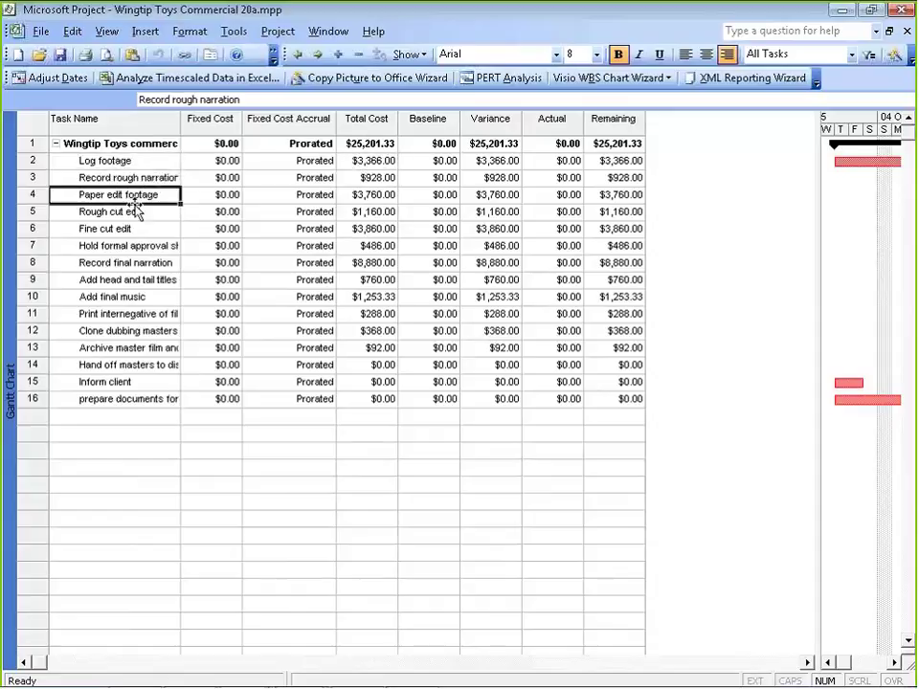
left_click(137, 212)
left_click(122, 161)
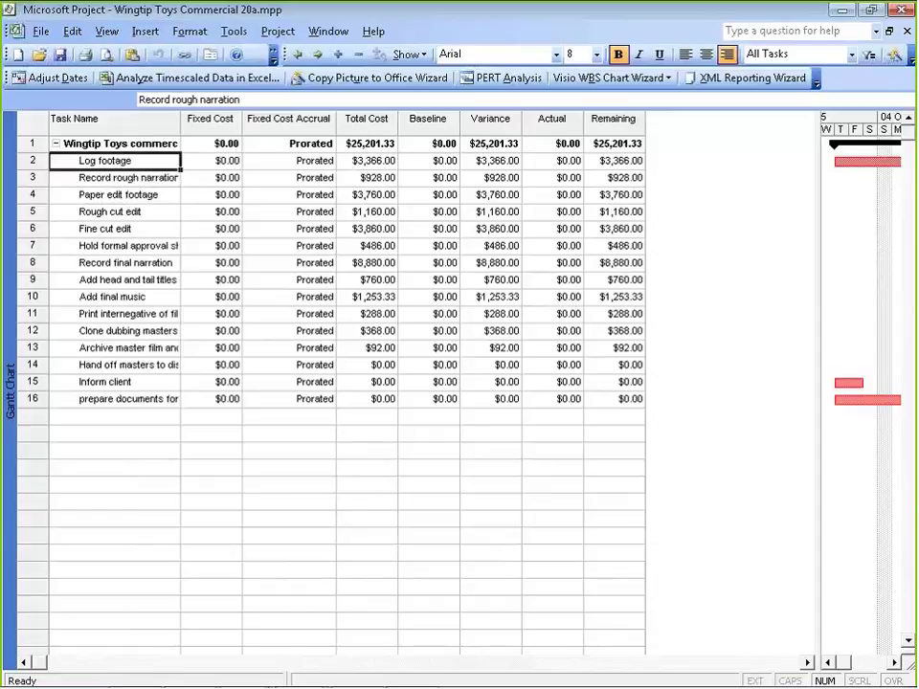
key("Right")
key("Right")
key("Right")
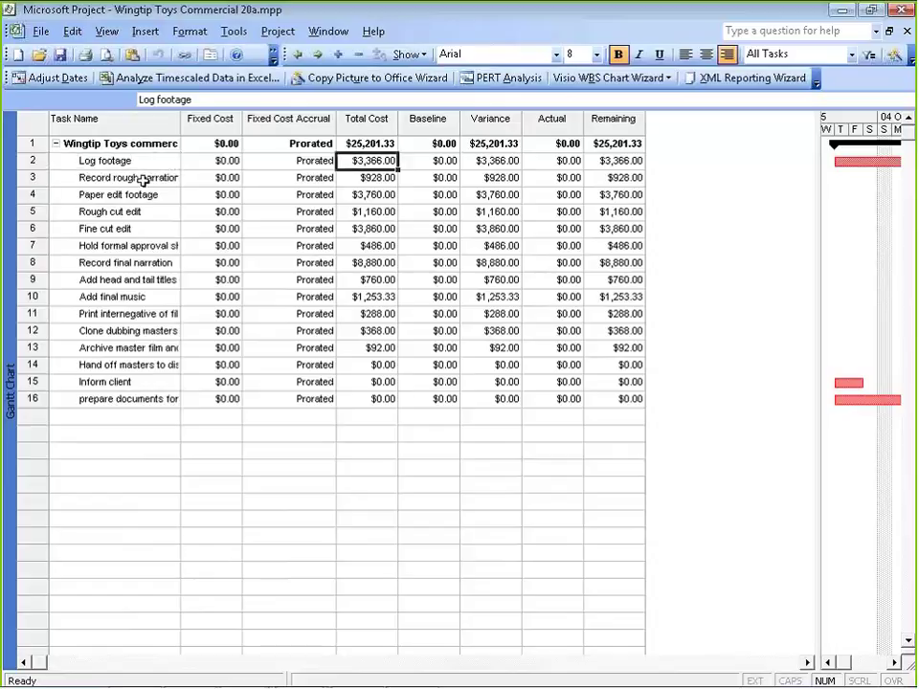
left_click(143, 178)
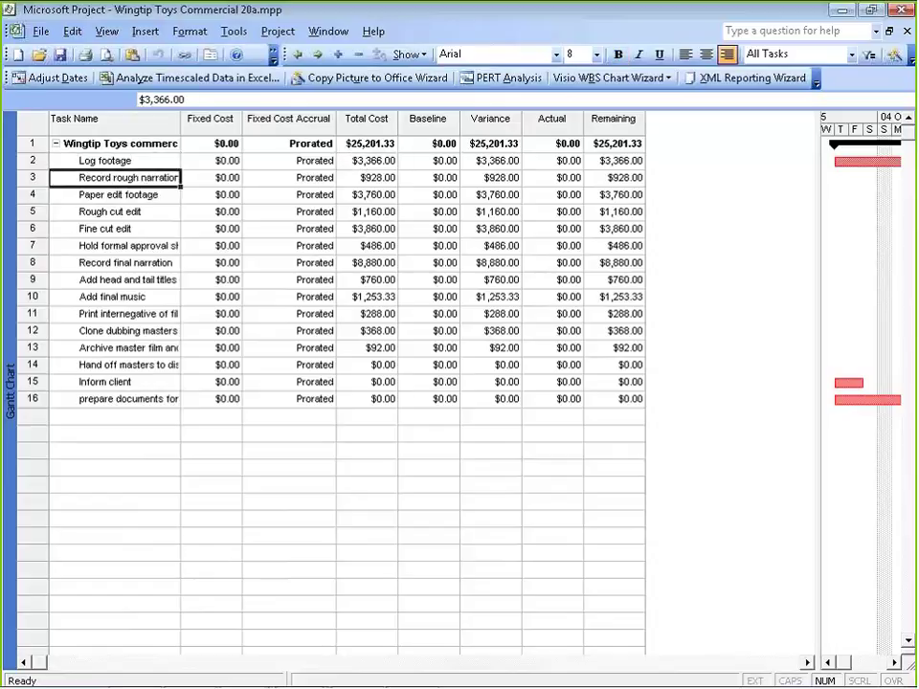
left_click(383, 177)
left_click(168, 194)
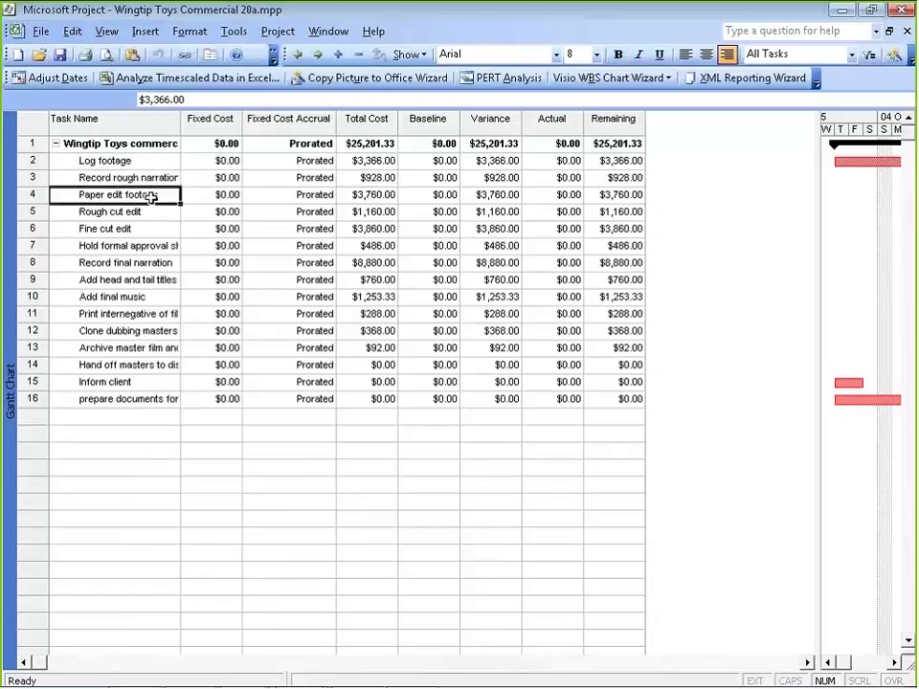
left_click(380, 130)
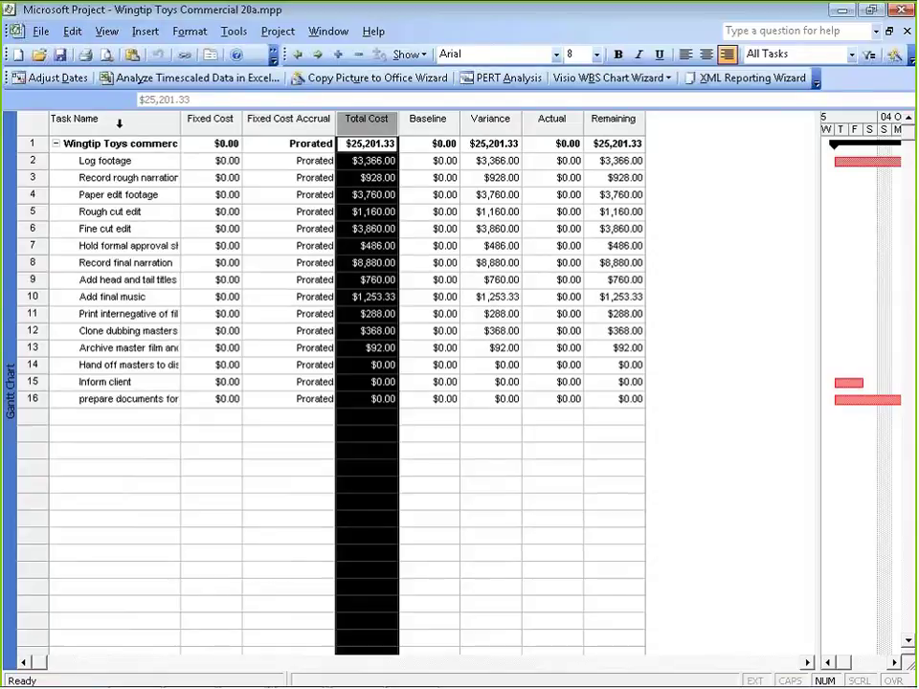
Step: Apply the Schedule table to the Gantt Chart and widen the table area to show the columns through Total Slack
left_click(110, 31)
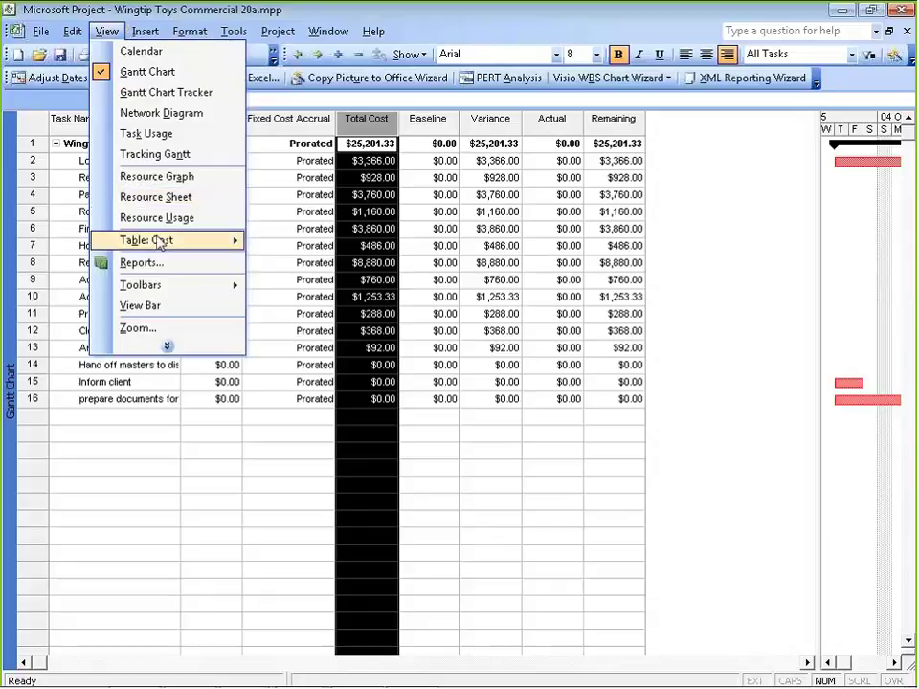
mouse_move(135, 241)
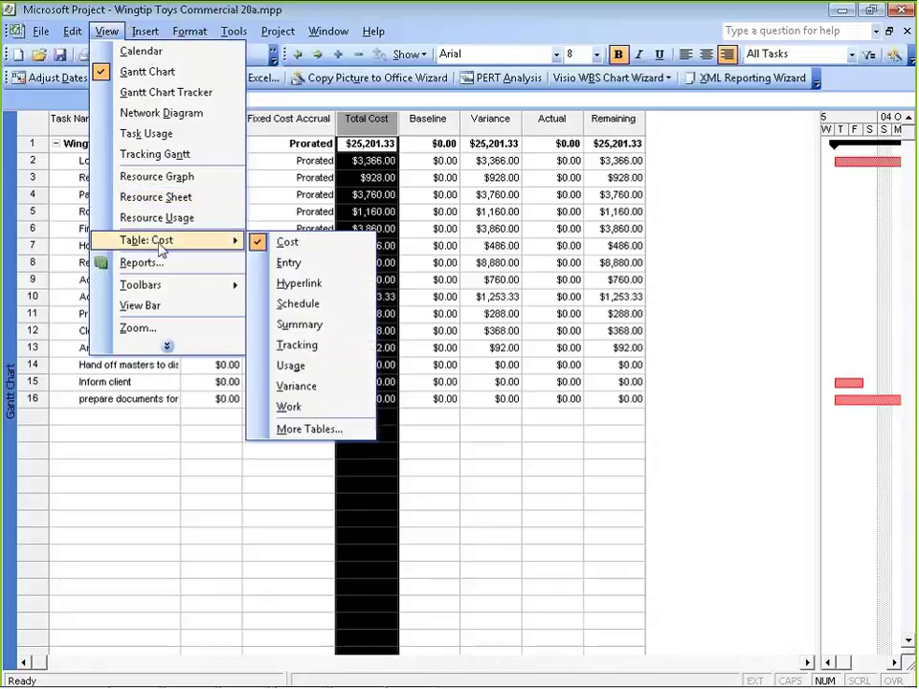
left_click(303, 314)
left_click_drag(558, 301, 841, 298)
Step: Examine the Start and Finish dates of the Inform client and prepare documents for censor board tasks
left_click(34, 383)
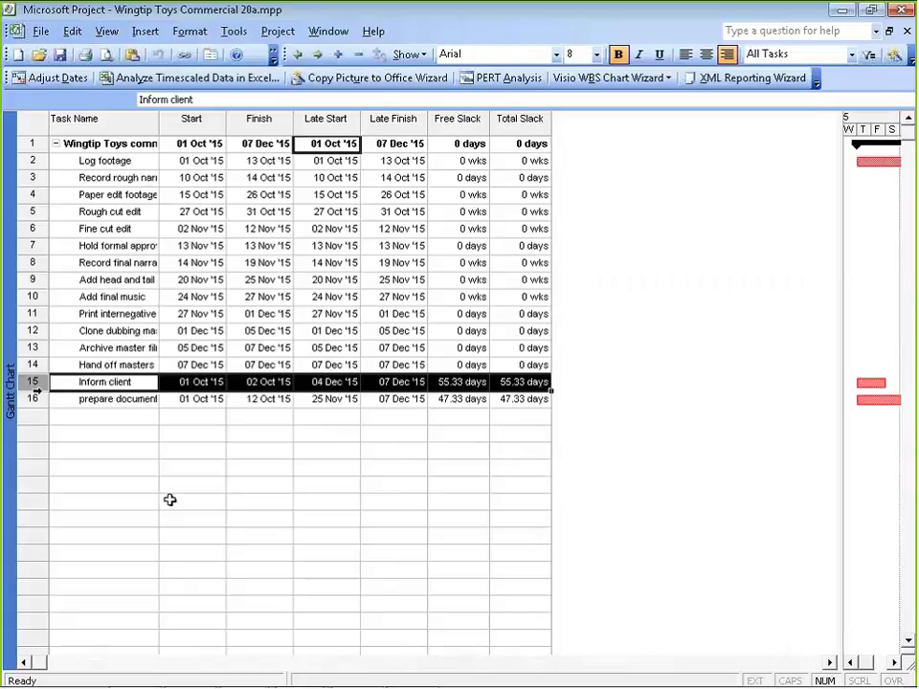
left_click_drag(34, 390, 34, 399)
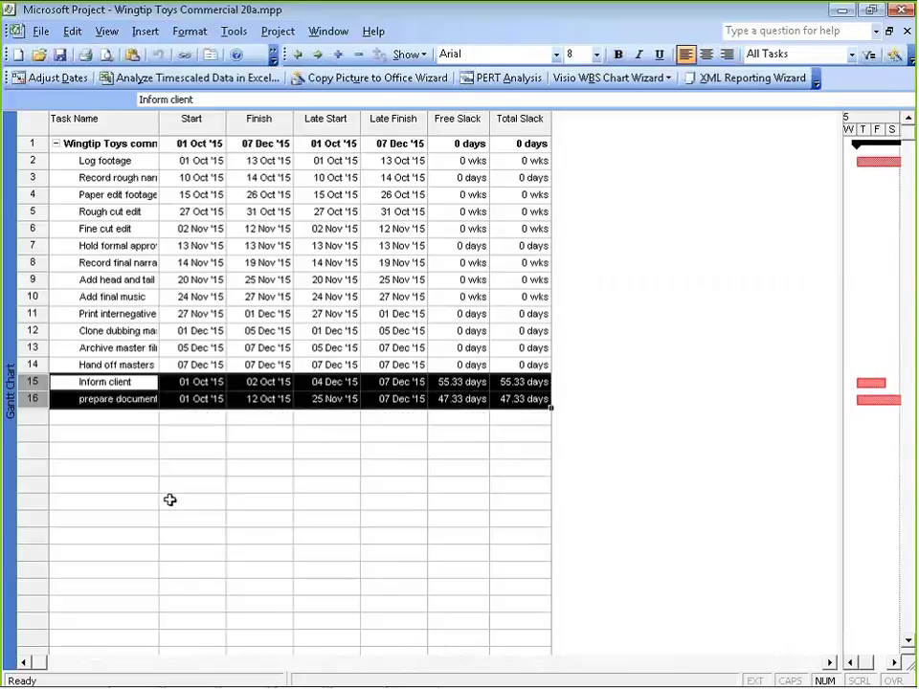
left_click(245, 432)
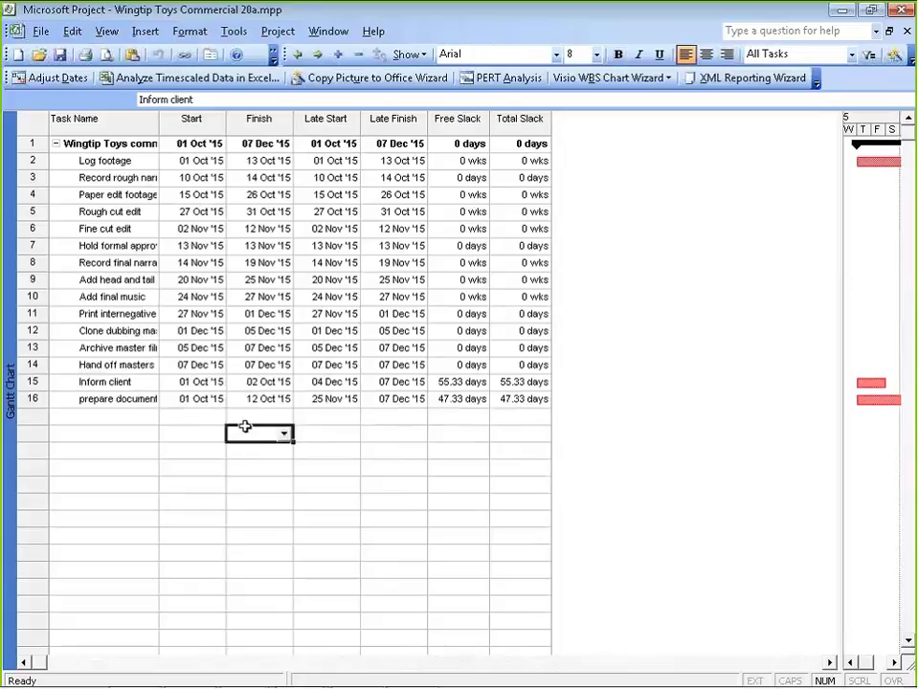
key("Up")
key("Up")
key("Up")
key("Left")
key("Right")
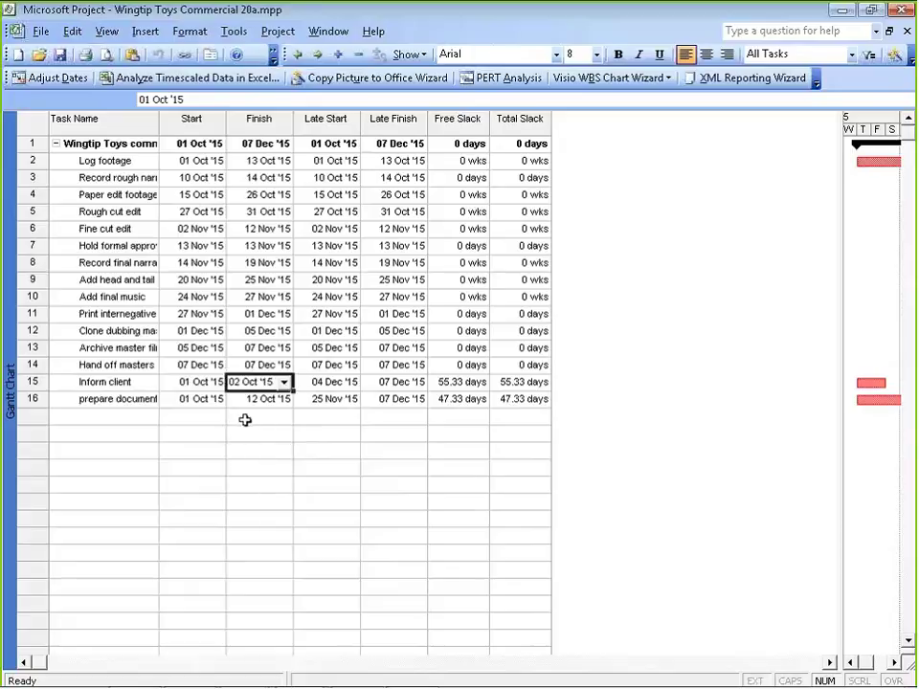
left_click(106, 405)
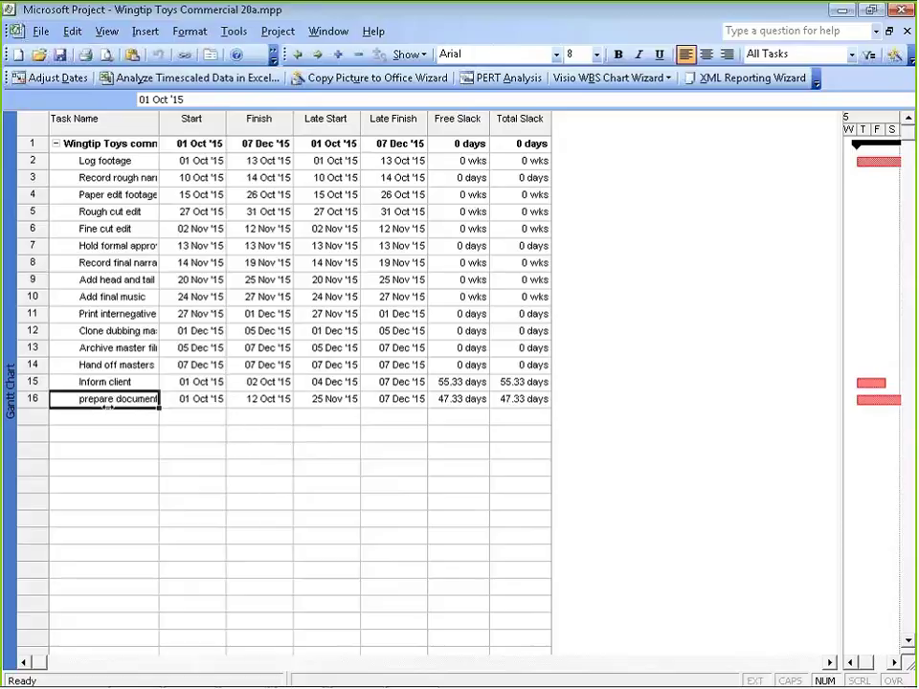
key("Right")
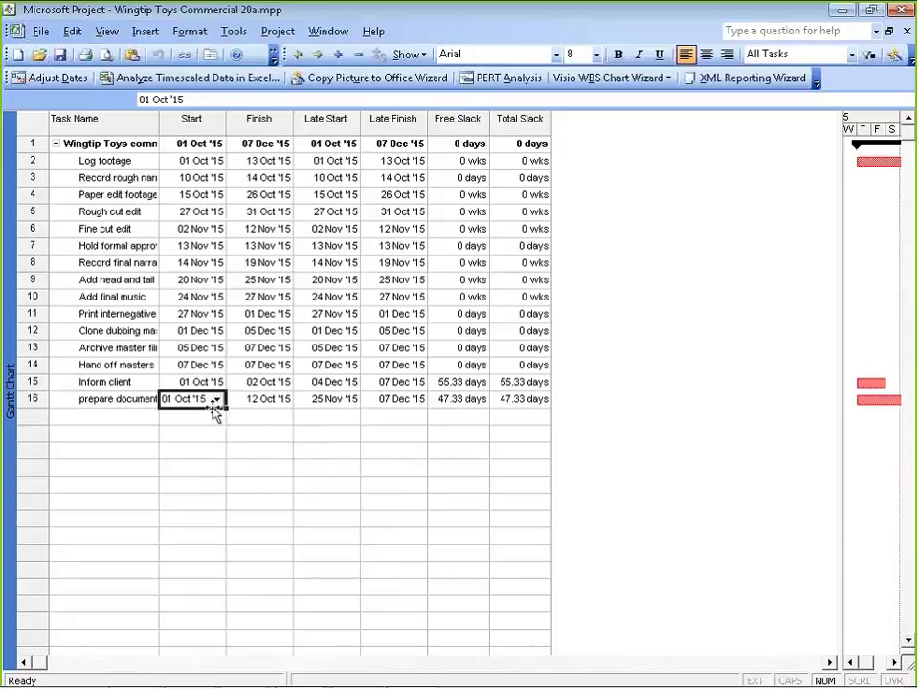
key("Right")
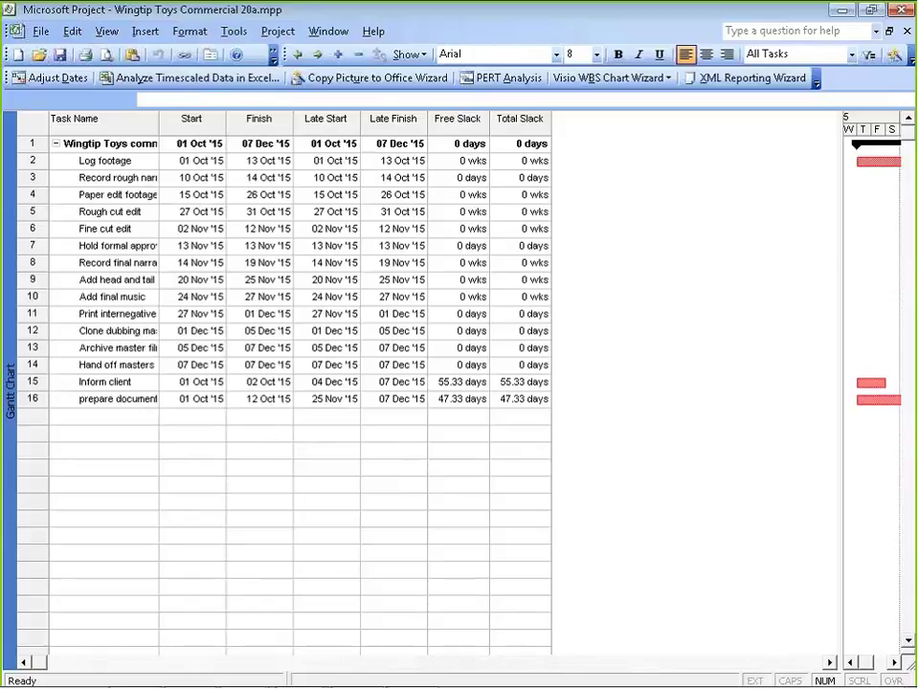
Step: Select and examine the Free Slack and Total Slack values of Inform client and prepare documents for censor board
key("Down")
key("Down")
key("Down")
key("Down")
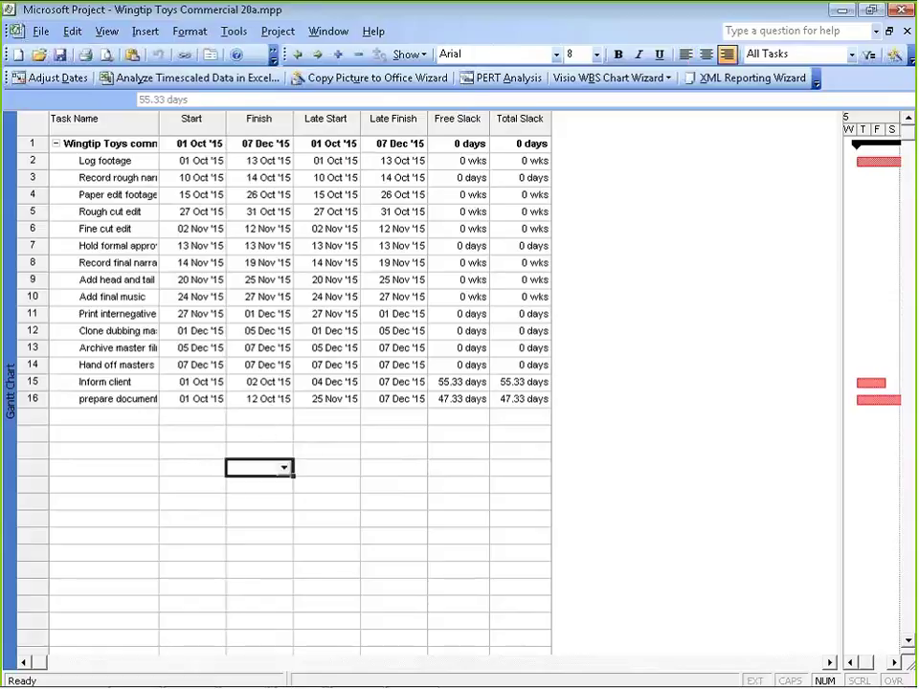
left_click_drag(458, 382, 523, 407)
left_click(464, 383)
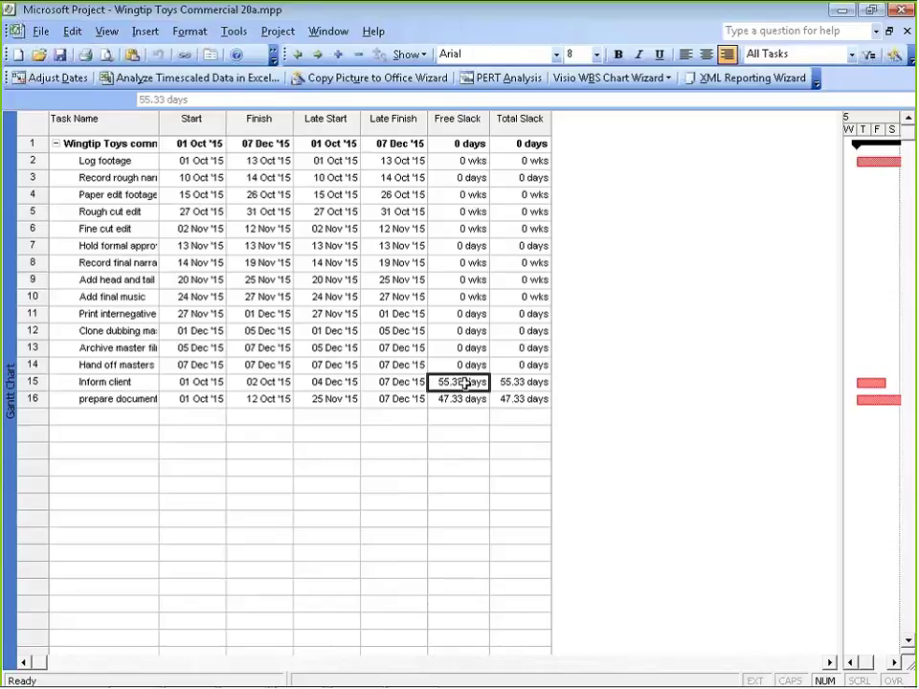
left_click_drag(464, 383, 504, 396)
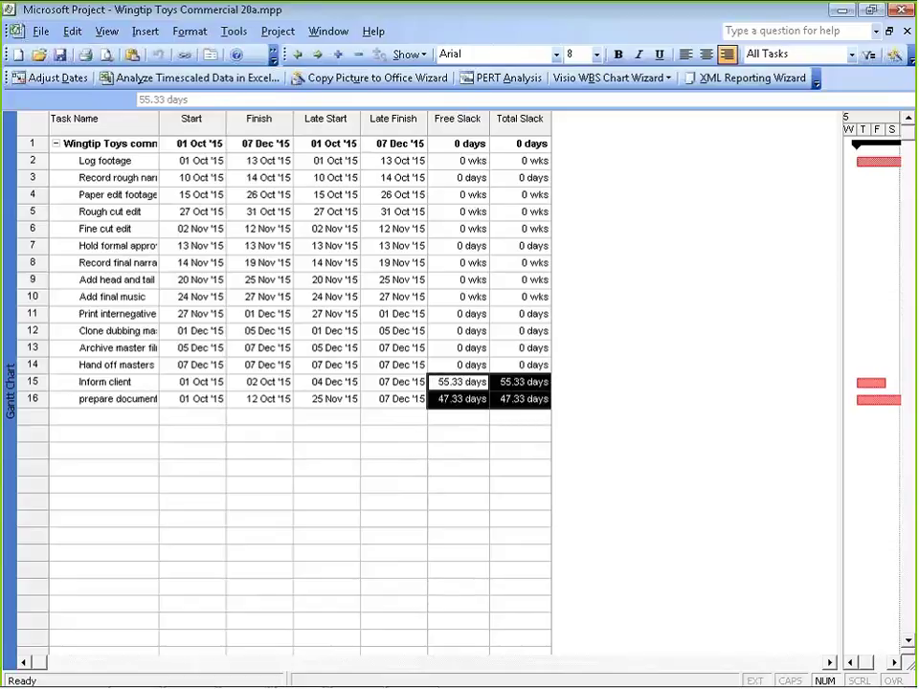
left_click(355, 288)
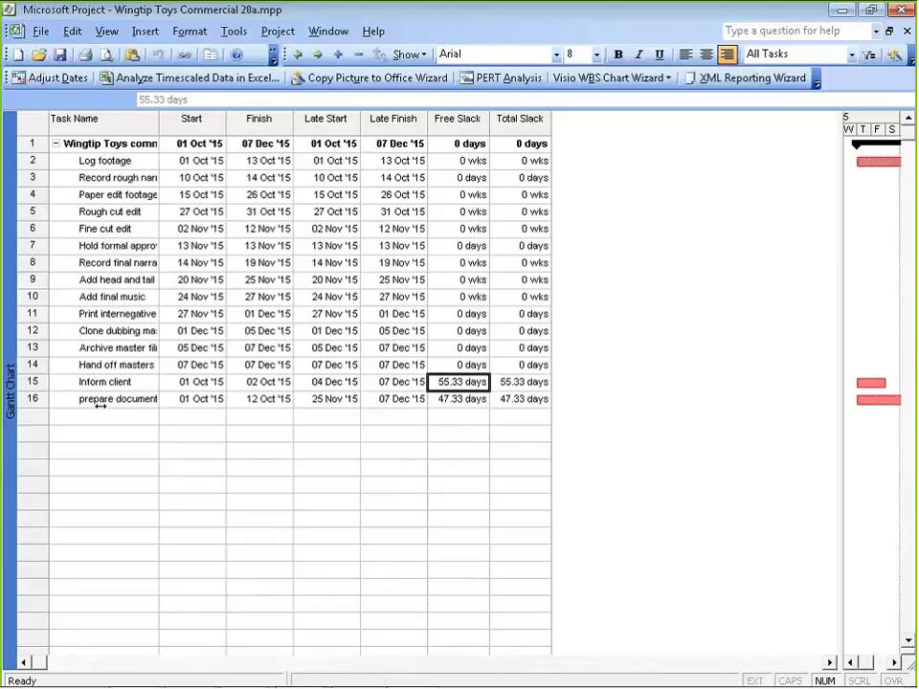
Step: Compare the Start, Late Start and Free Slack of the Inform client task
key("Home")
key("shift+space")
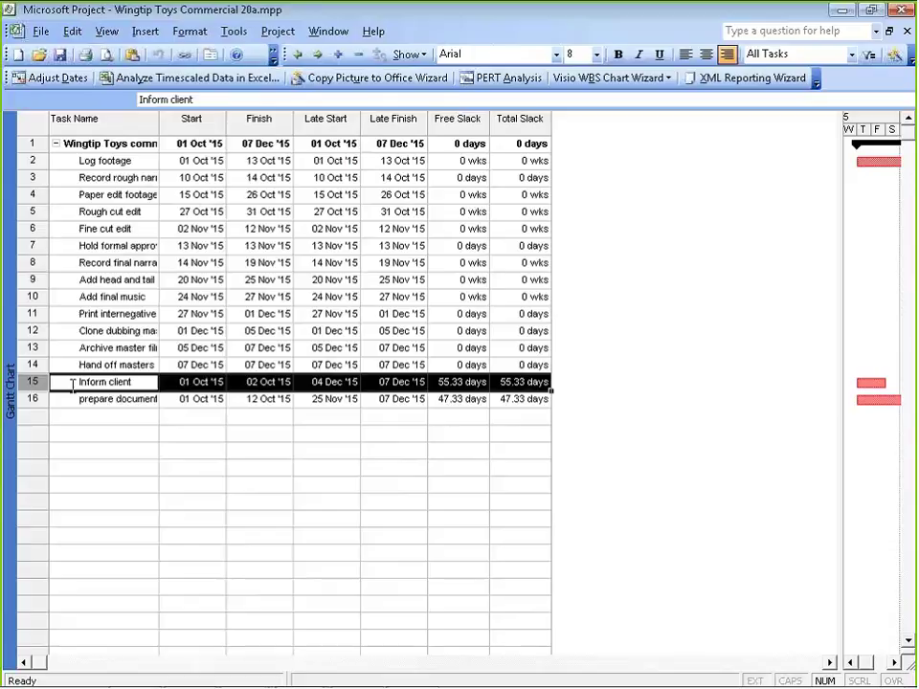
left_click(469, 385)
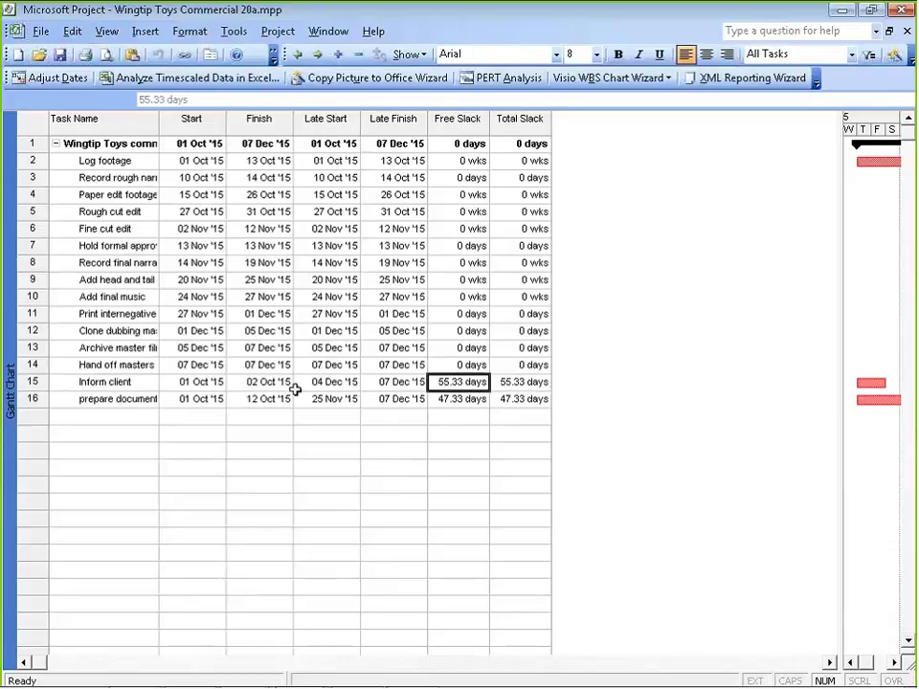
left_click(192, 382)
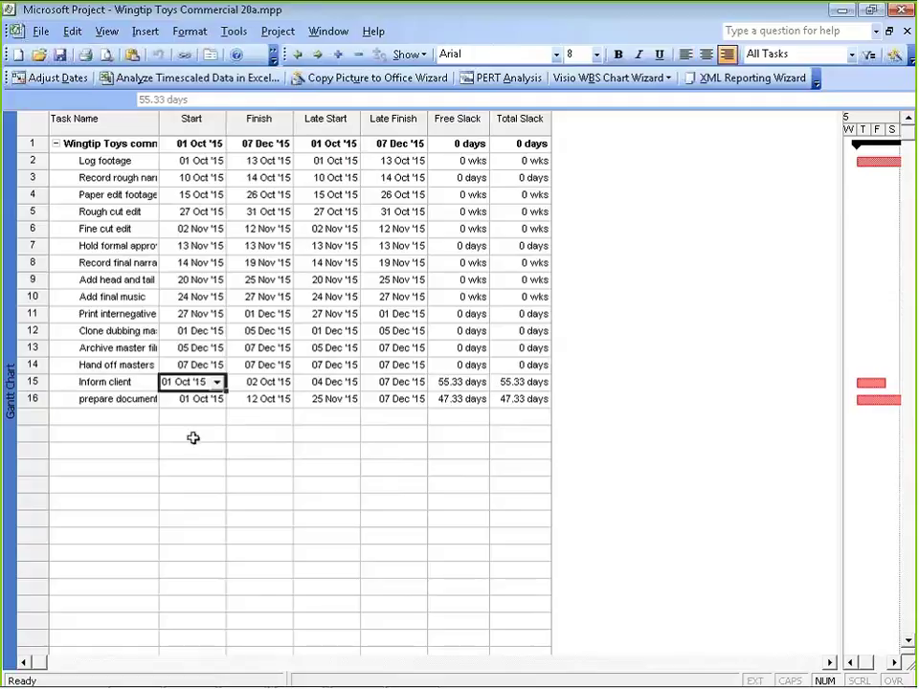
left_click(354, 382)
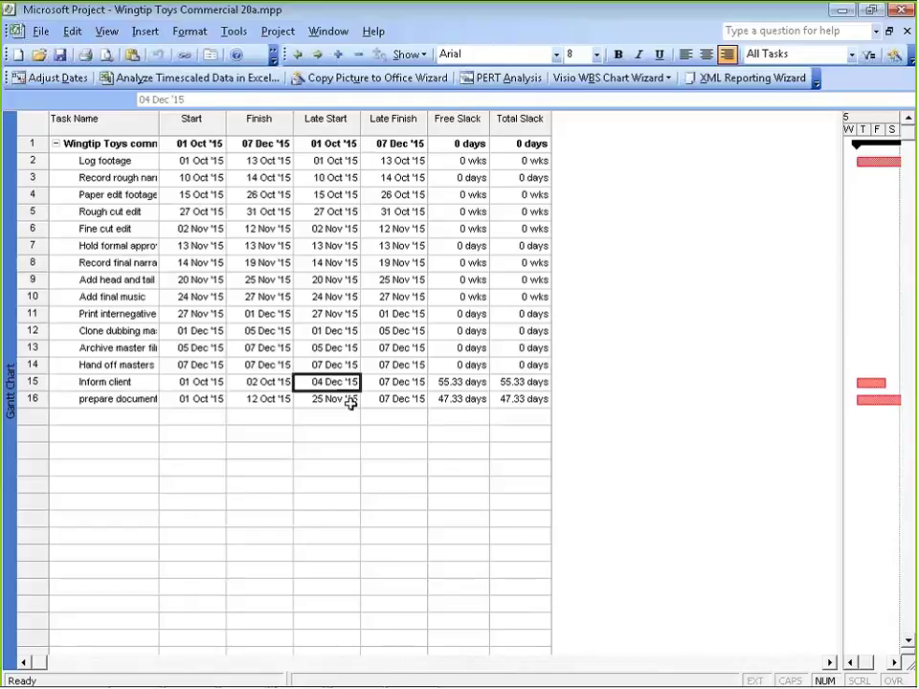
left_click(467, 383)
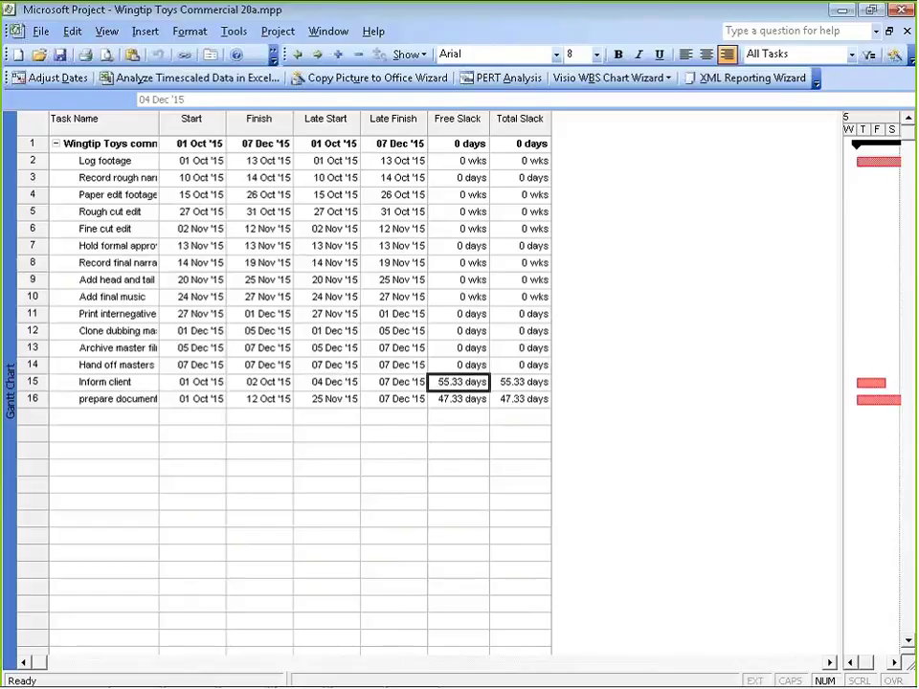
Step: Select the Free Slack values from Log footage through Hand off masters to examine the slack of these tasks
left_click(31, 160)
left_click_drag(459, 160, 468, 348)
left_click(472, 159)
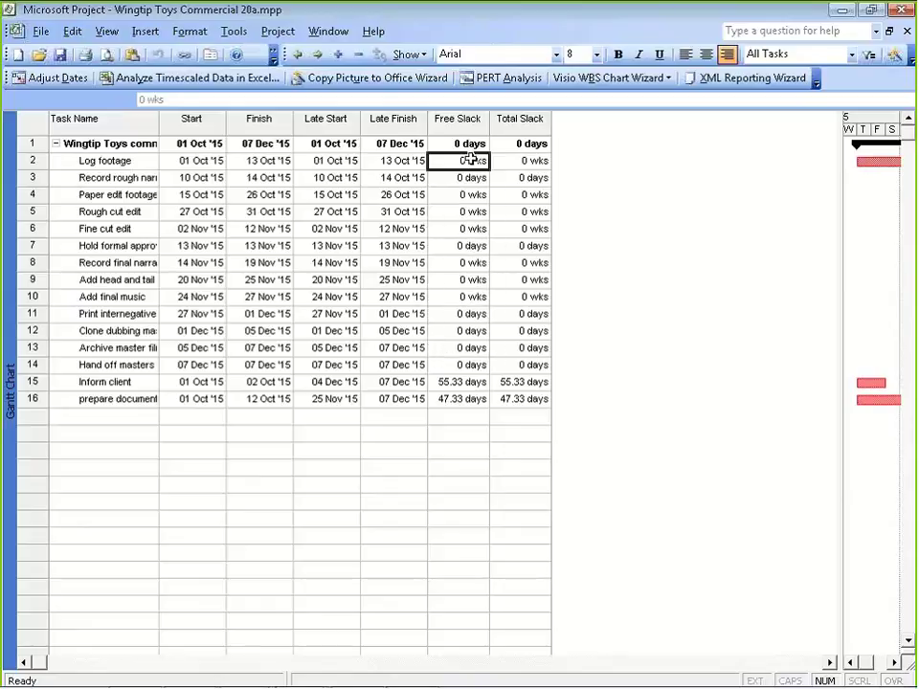
left_click_drag(472, 160, 464, 365)
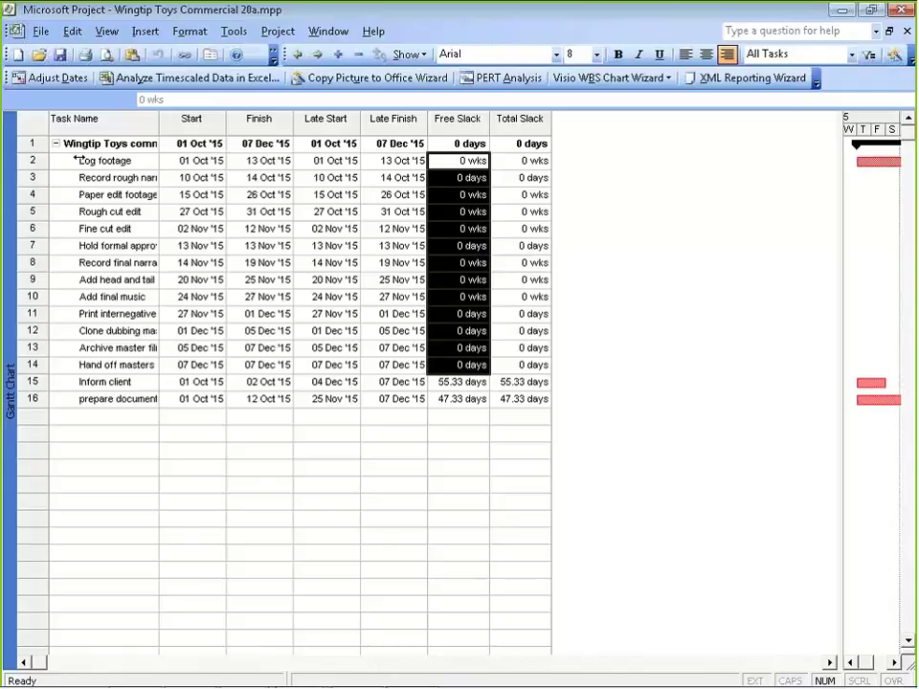
Step: Highlight the Inform client row and check the Free Slack of prepare documents for censor board
left_click(118, 398)
key("Up")
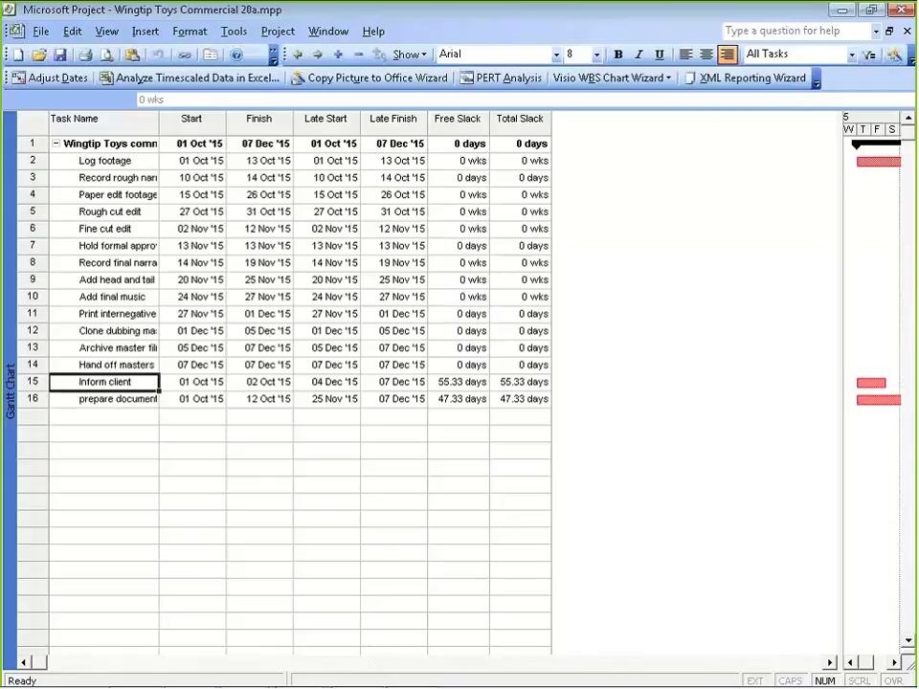
left_click(26, 382)
left_click(27, 399)
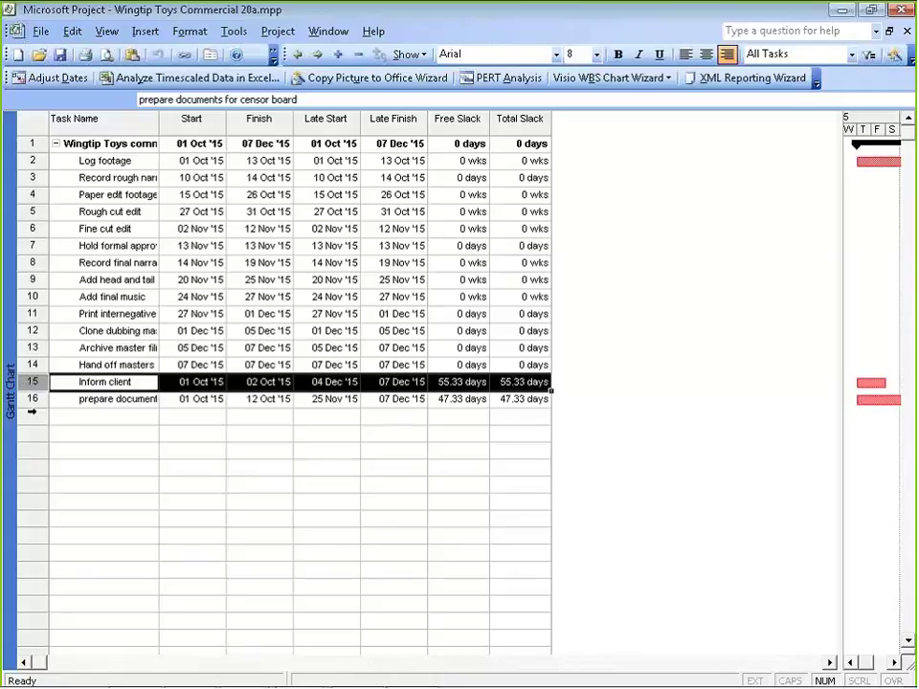
left_click(458, 398)
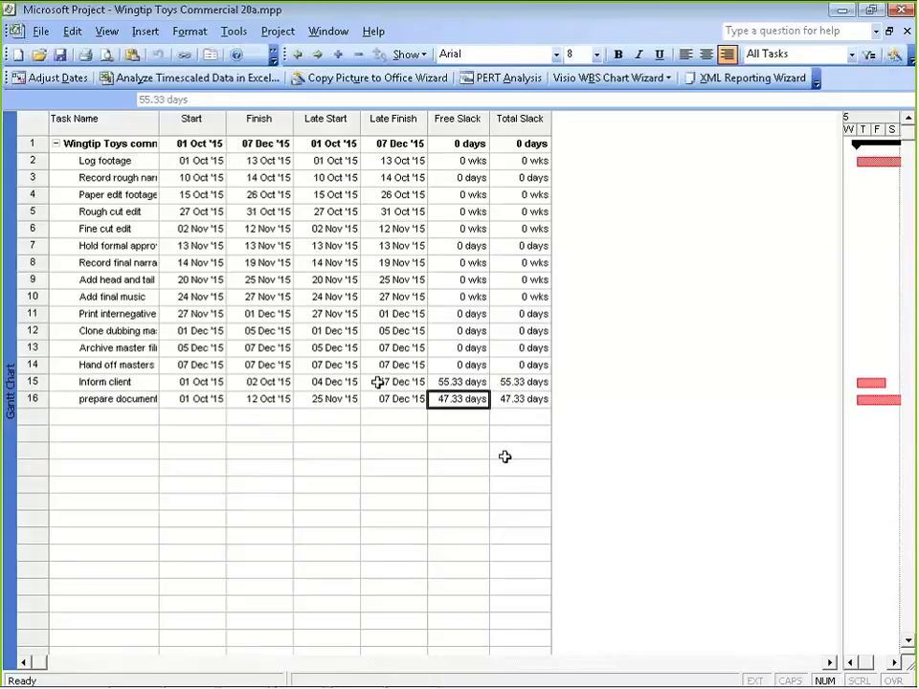
Step: Examine the Late Start dates of both slack tasks, then trace Inform client's Start, Finish, Late Finish and Free Slack
left_click(337, 381)
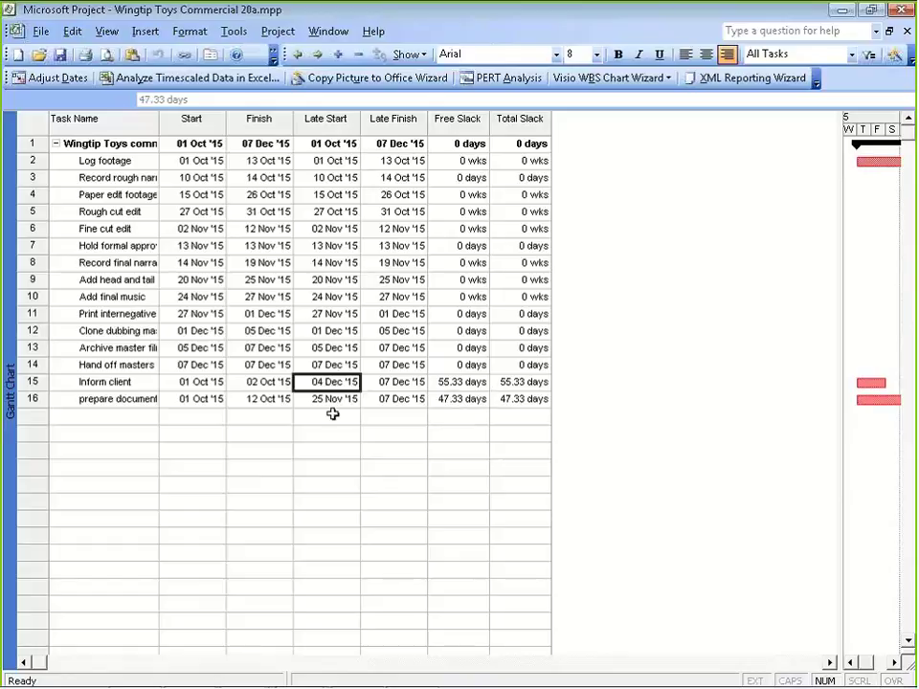
left_click(336, 399)
left_click(387, 382)
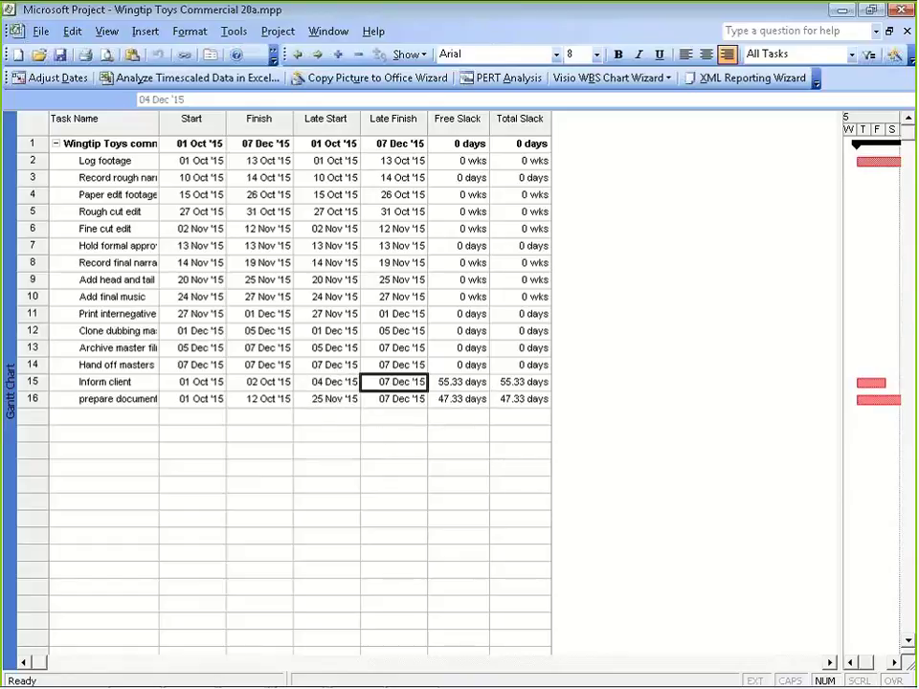
left_click(313, 383)
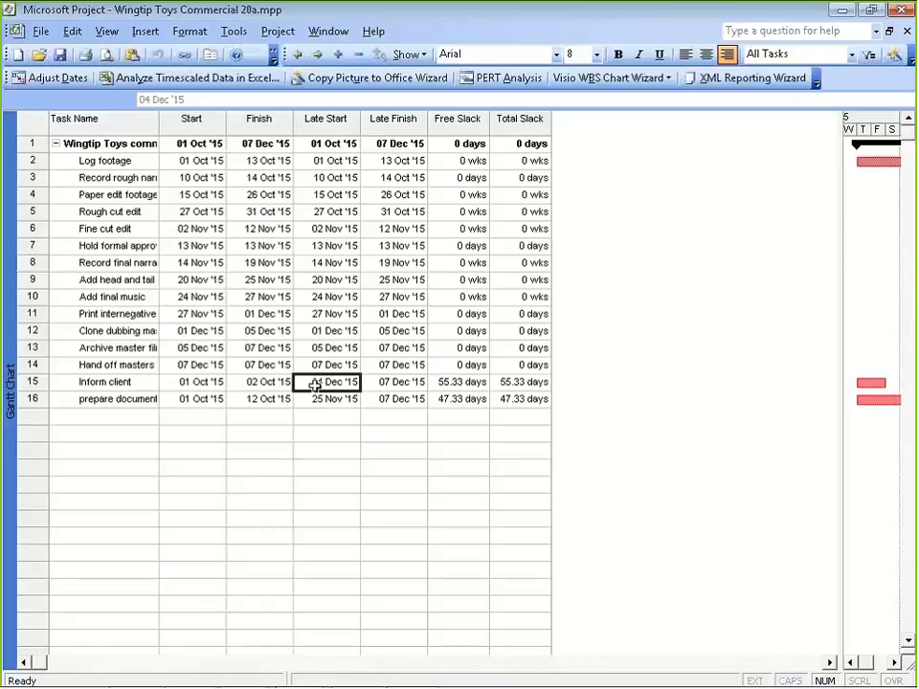
key("Left")
key("Left")
key("Right")
key("Right")
key("Right")
key("Right")
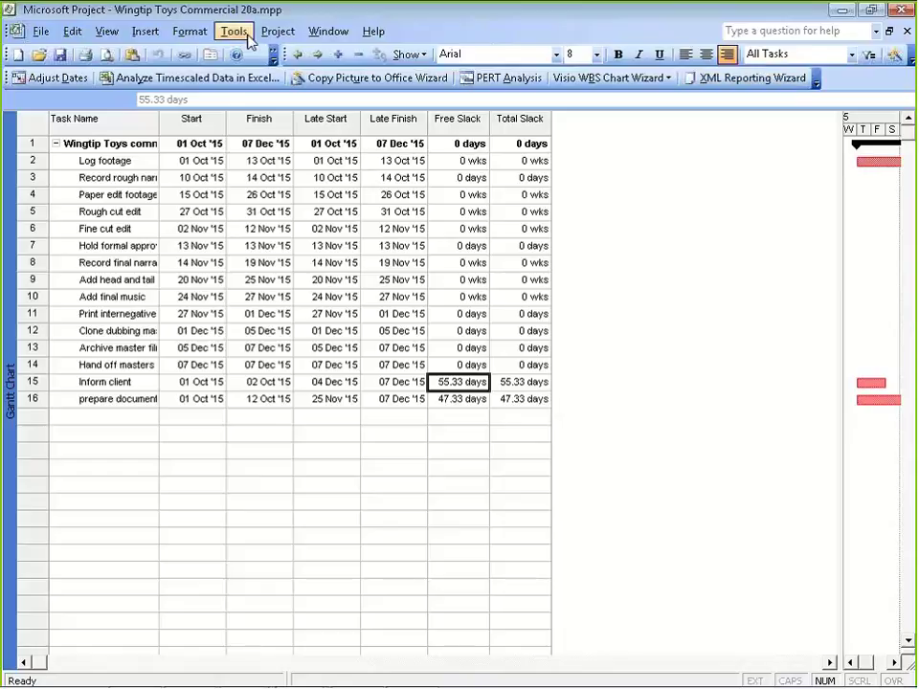
Step: Preview the Project Summary overview report, examine its dates, duration, work and costs, and close the preview
left_click(274, 32)
mouse_move(110, 35)
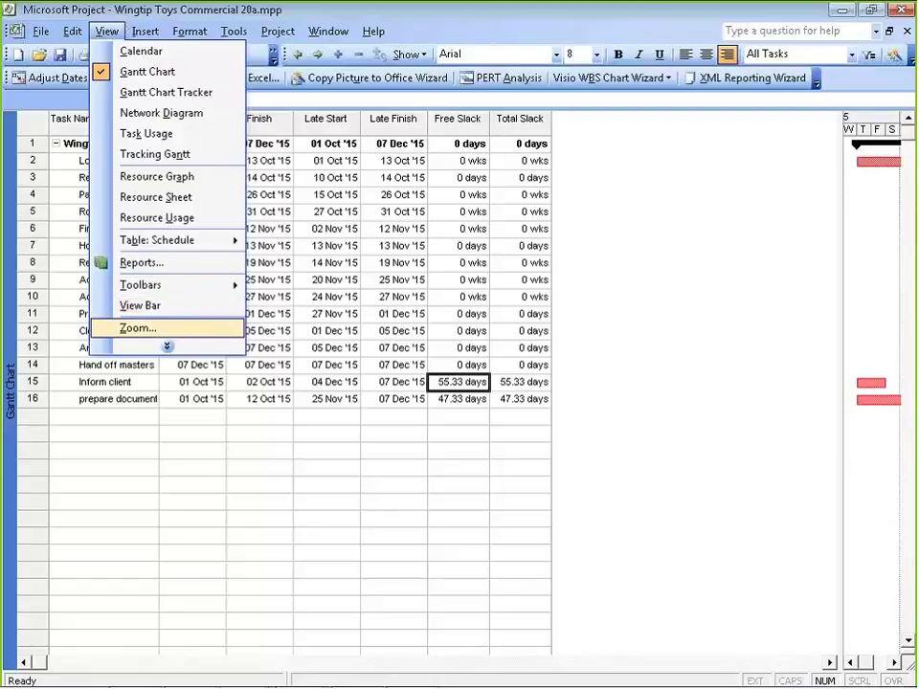
left_click(159, 264)
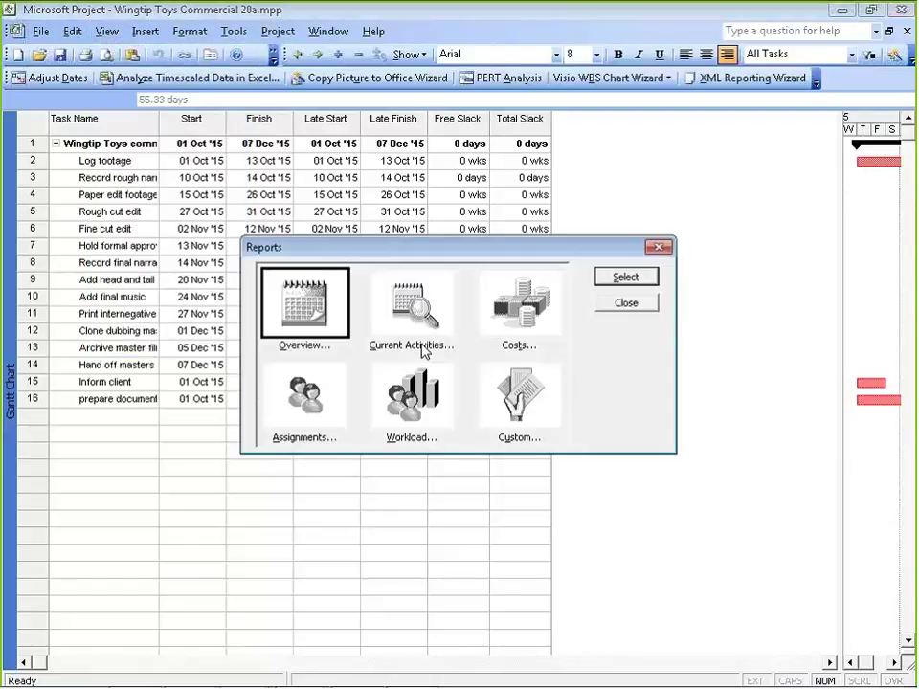
double_click(302, 304)
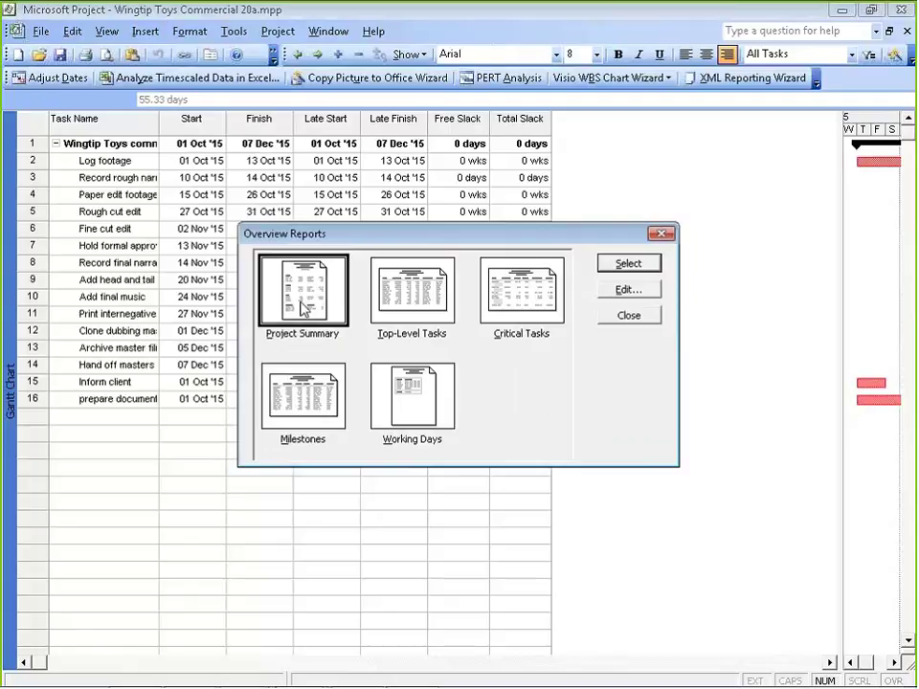
double_click(302, 304)
left_click(502, 227)
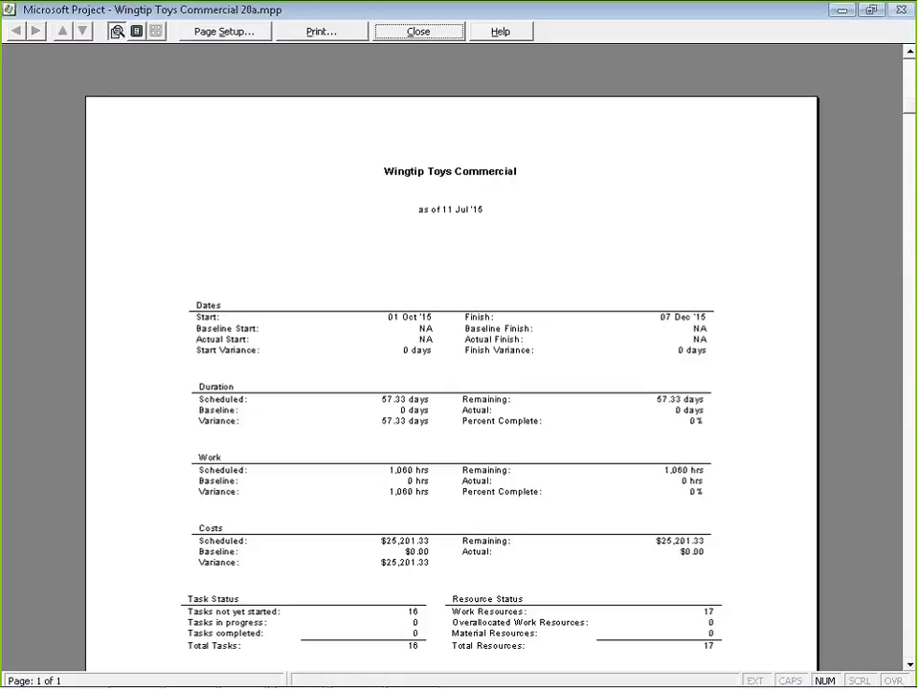
left_click(405, 34)
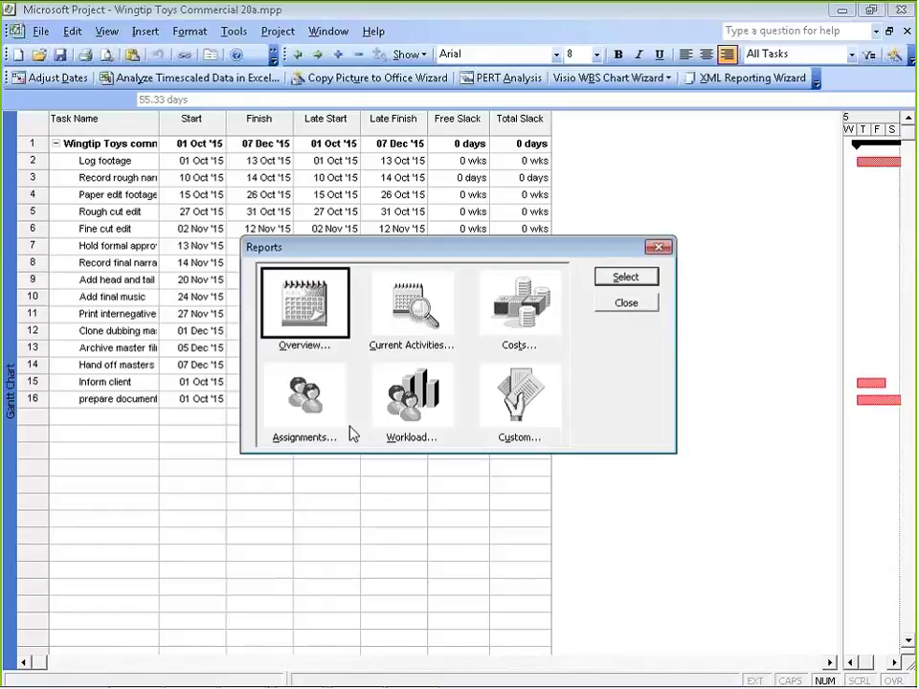
Step: Preview the Who Does What When assignment report, examine the resources' daily hours on its first two pages, and close it
double_click(305, 394)
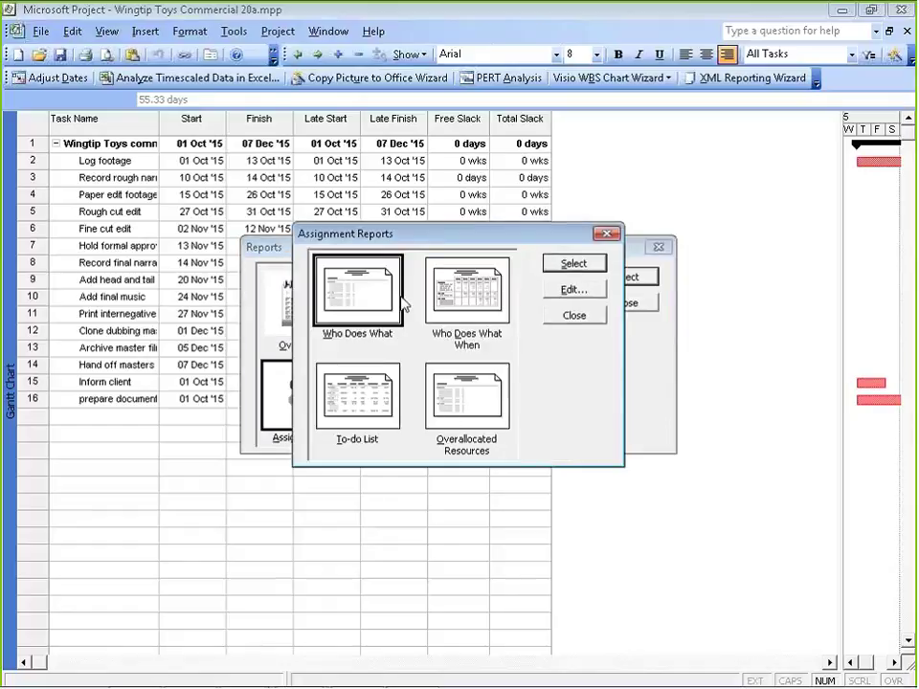
double_click(463, 299)
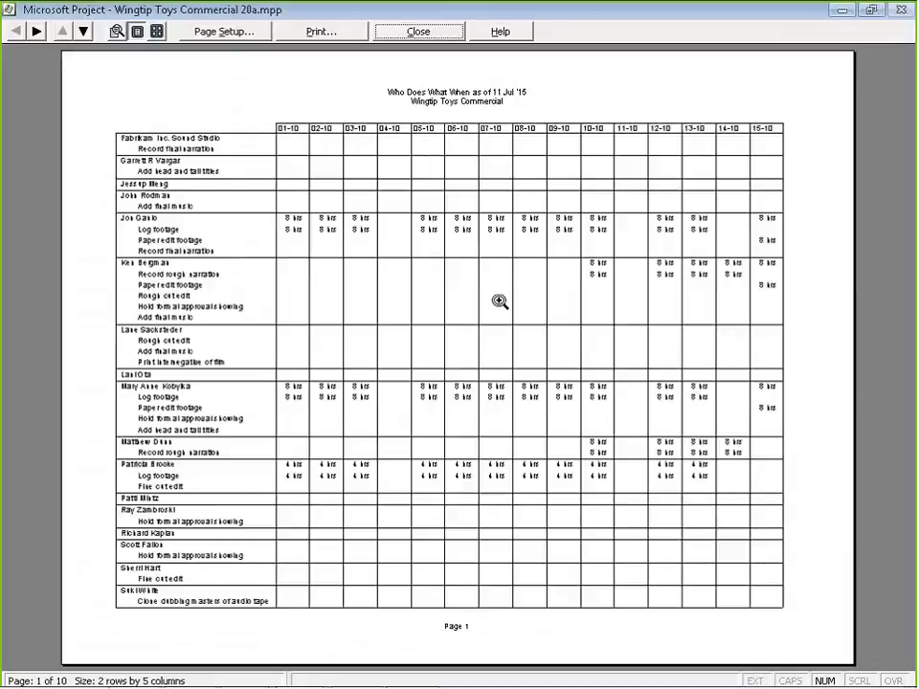
left_click(378, 349)
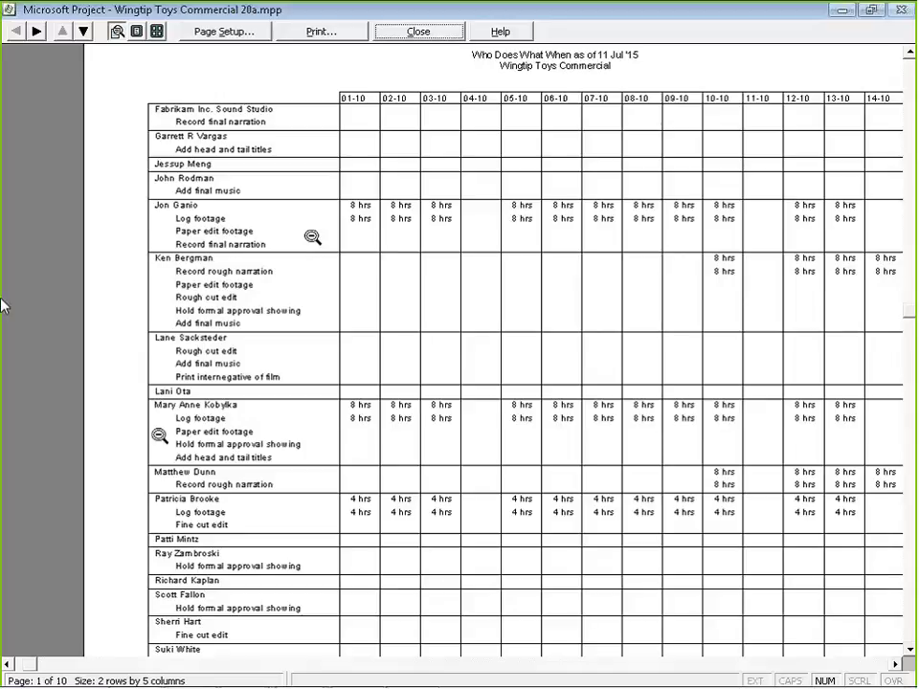
scroll(542, 404, "down", 1)
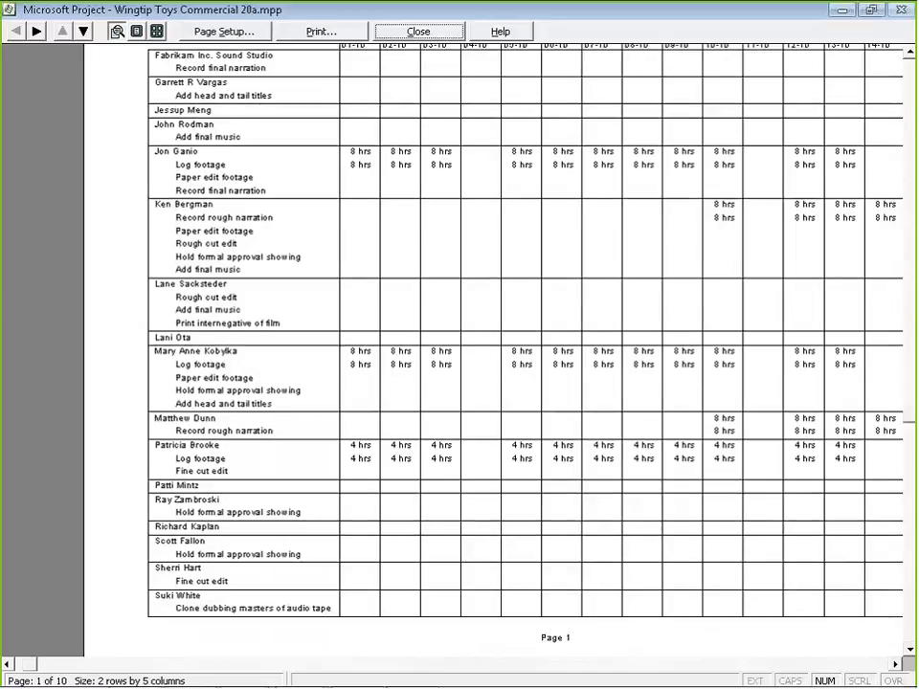
left_click(85, 33)
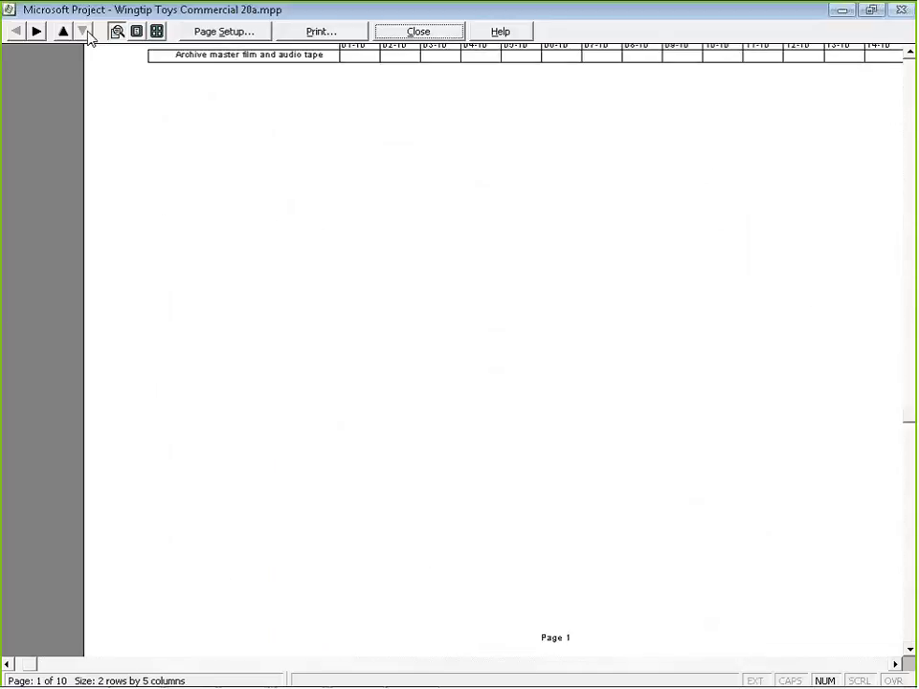
scroll(90, 35, "up", 2)
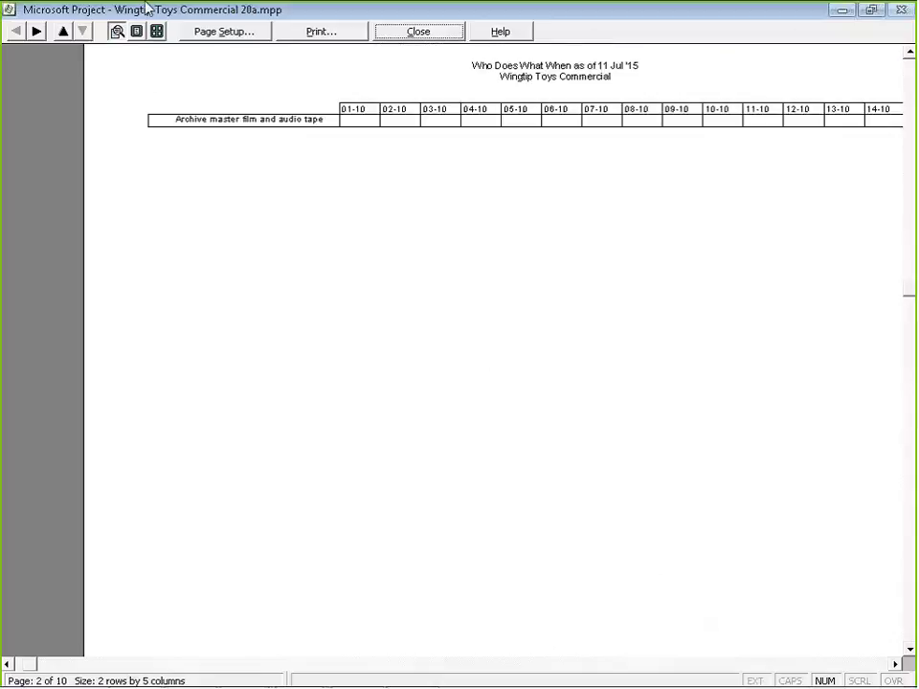
left_click(63, 31)
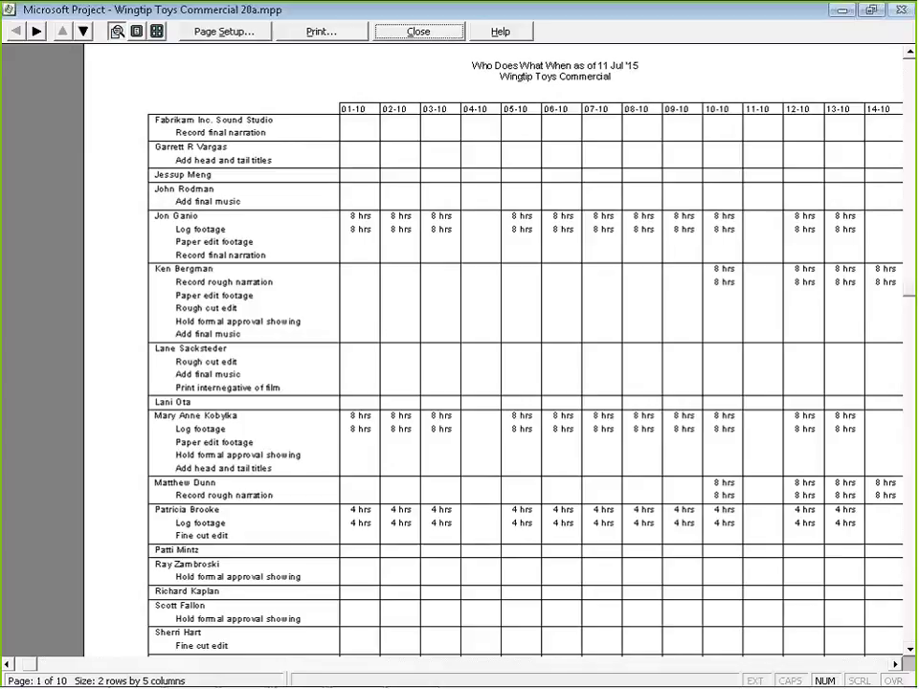
scroll(262, 215, "down", 3)
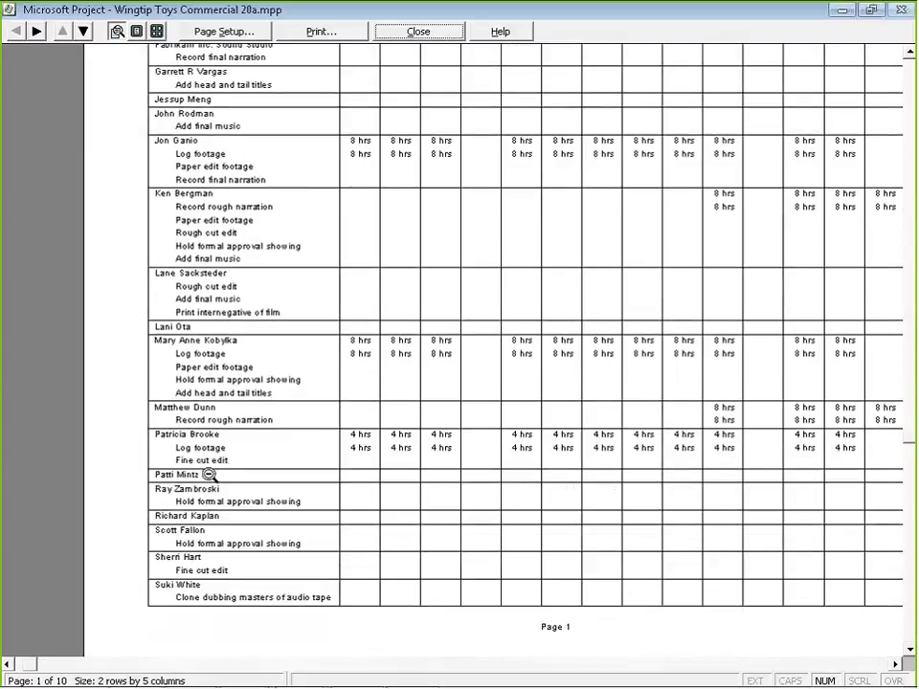
scroll(558, 86, "up", 3)
left_click(145, 150)
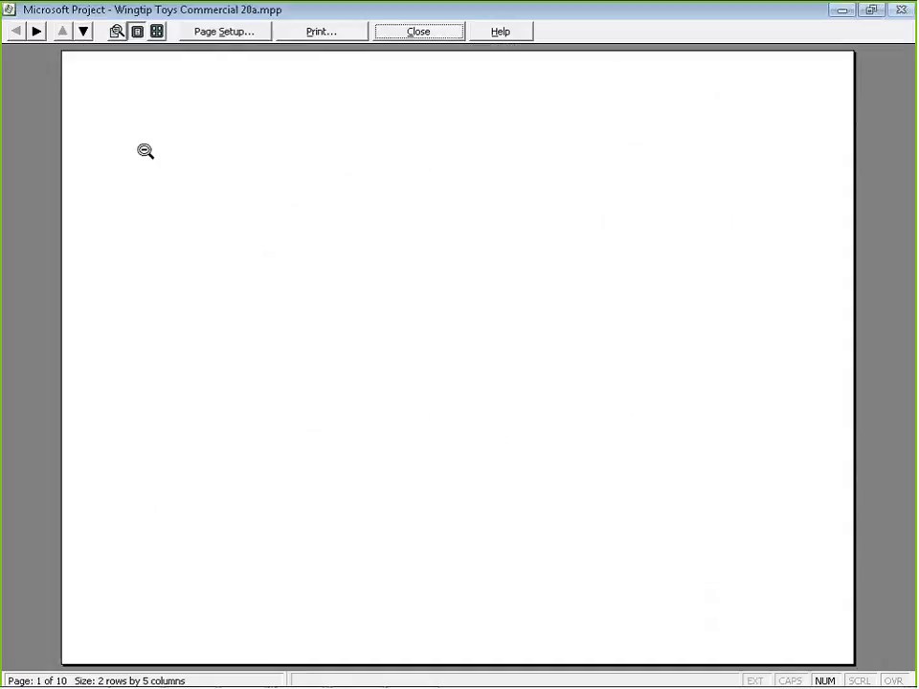
key("Return")
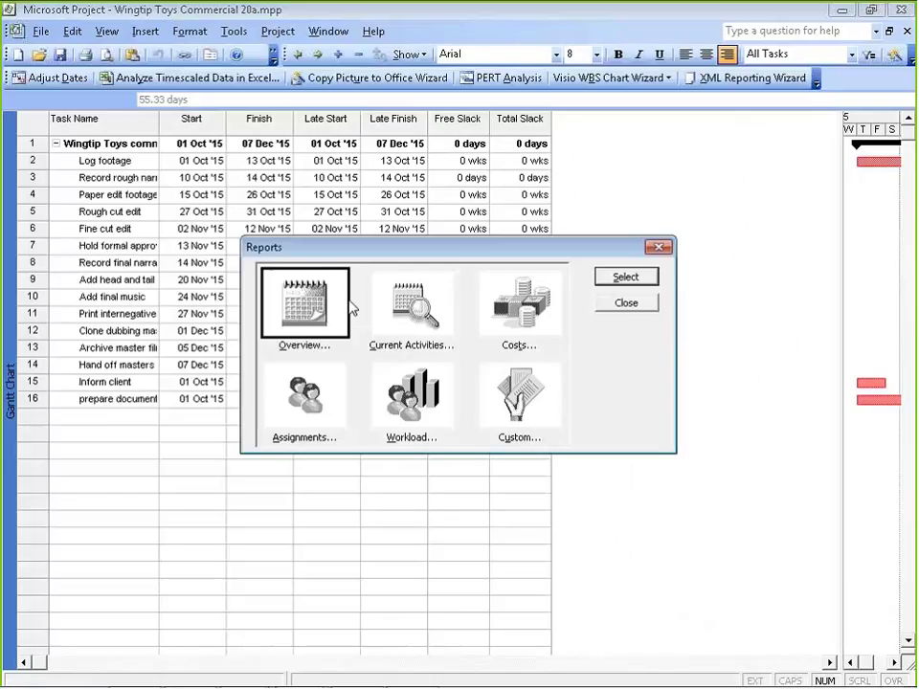
Step: Try to preview the Overbudget Tasks cost report
double_click(527, 323)
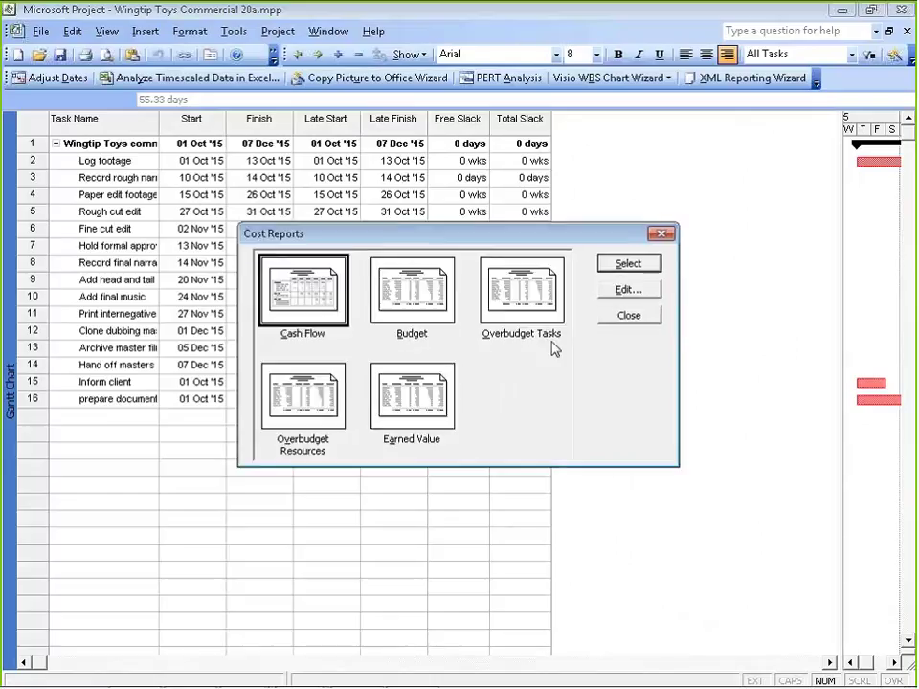
double_click(533, 298)
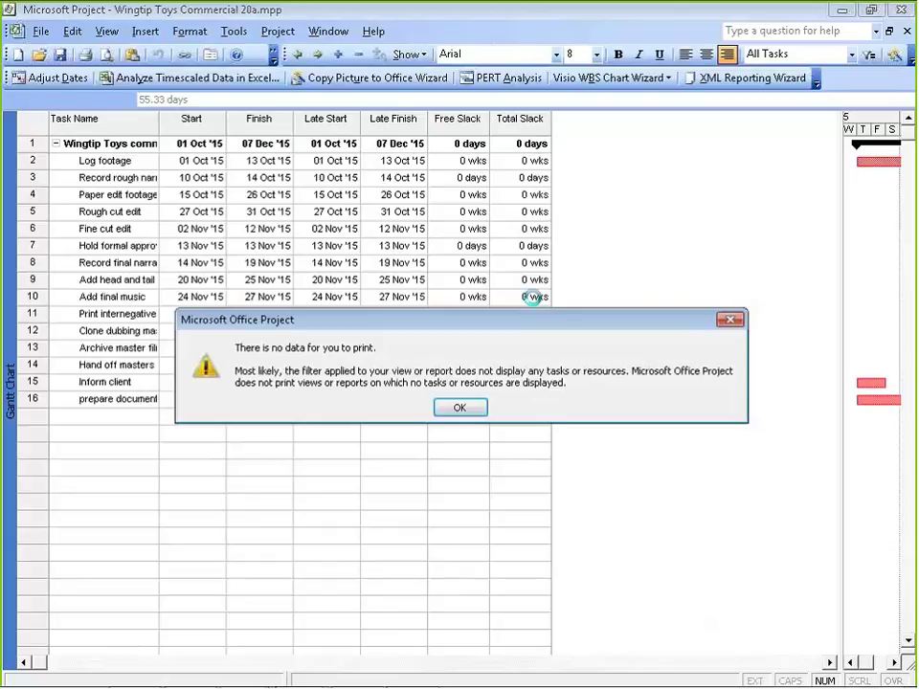
key("Return")
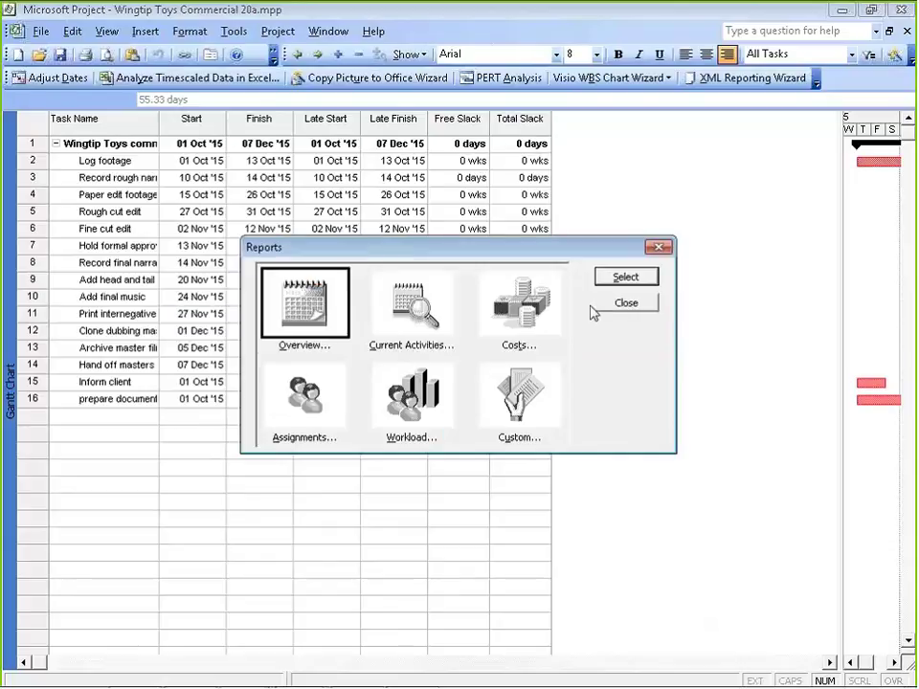
Step: Preview the Resource Usage workload report, examine the weekly hours per resource, and close both the preview and the report selection
left_click(403, 413)
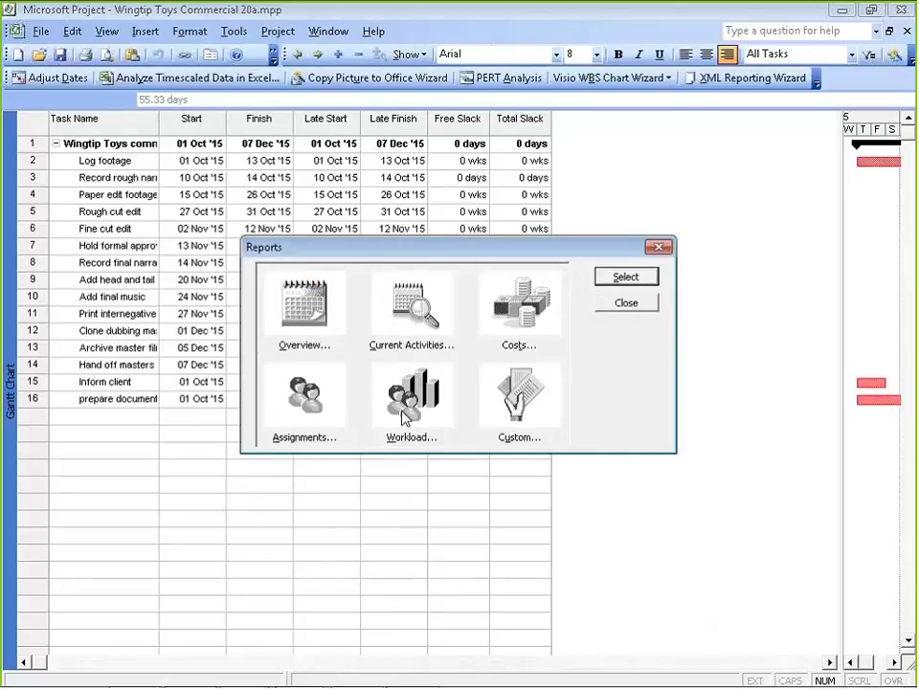
double_click(404, 413)
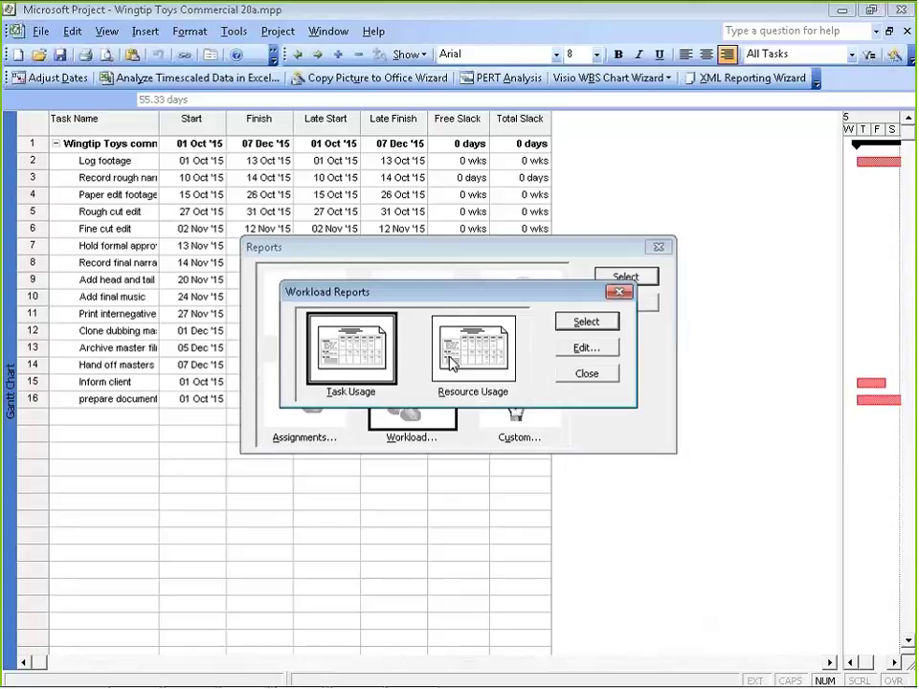
double_click(452, 362)
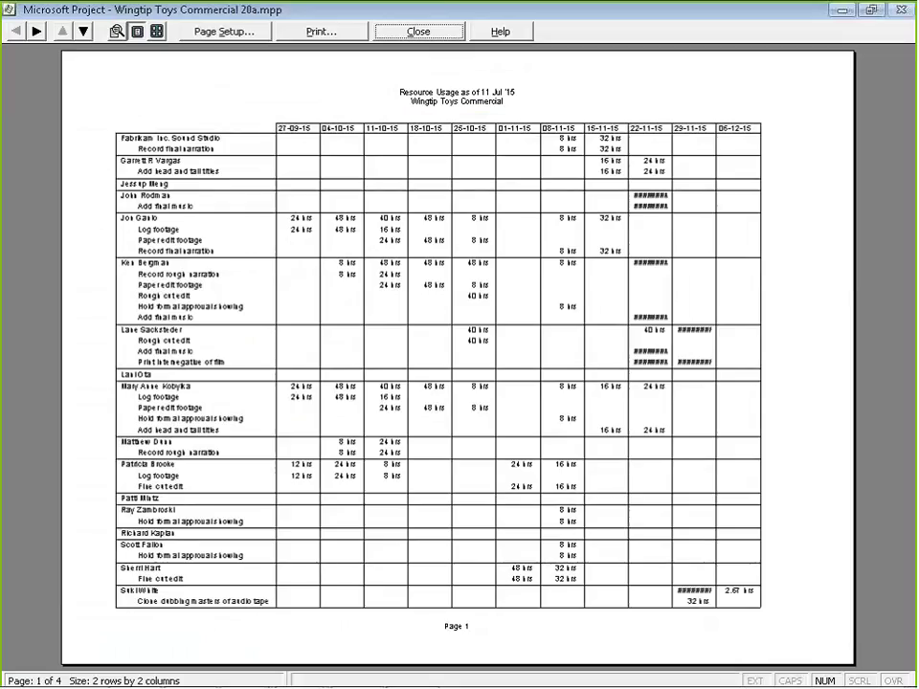
left_click(140, 233)
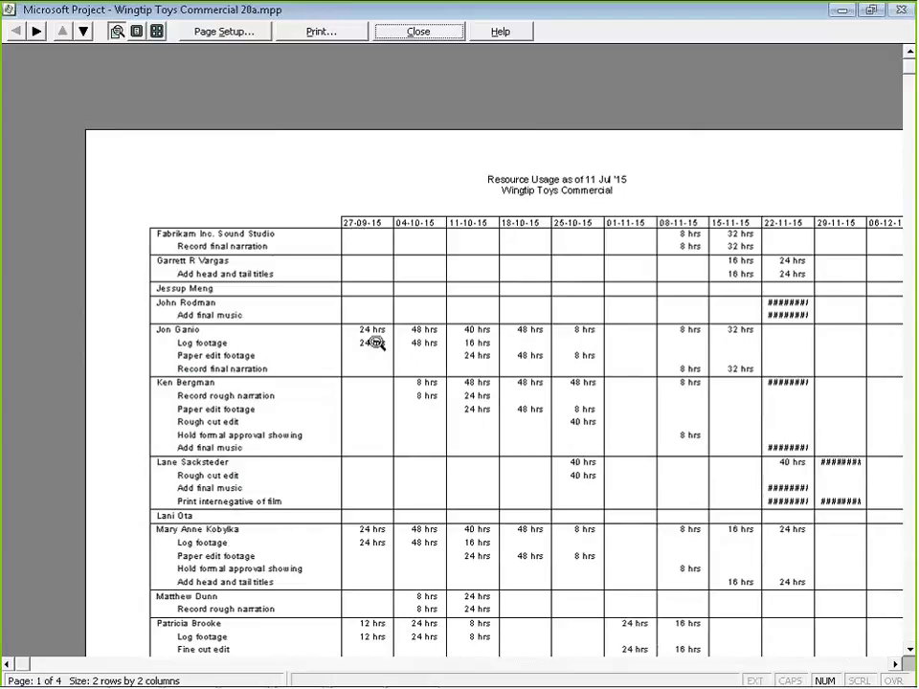
left_click(419, 32)
left_click(639, 308)
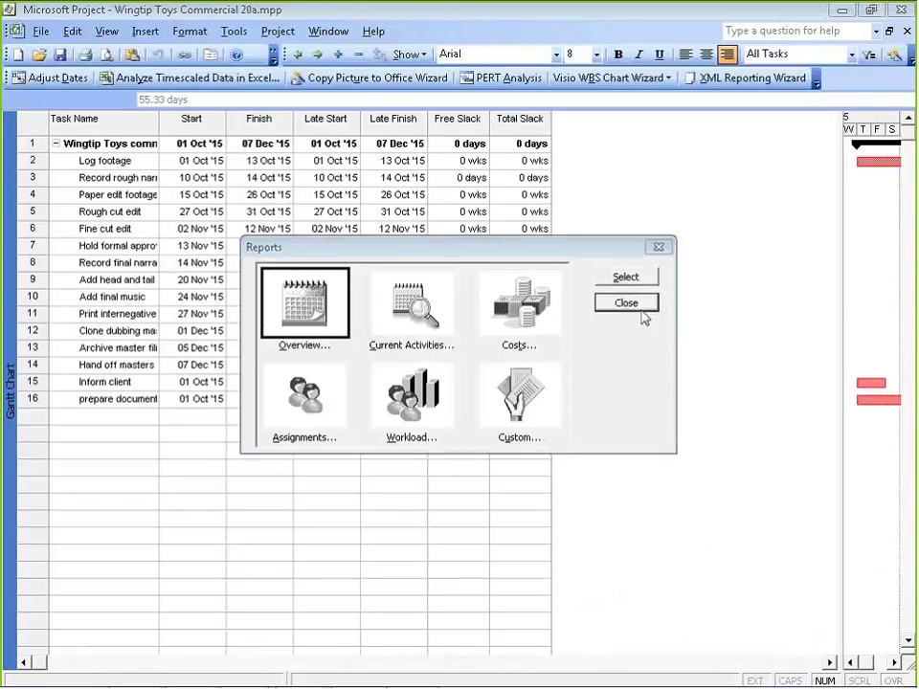
Step: Display the Resource Graph and examine the fifth resource's daily allocation along the timescale from late September 2015 onward
left_click(106, 31)
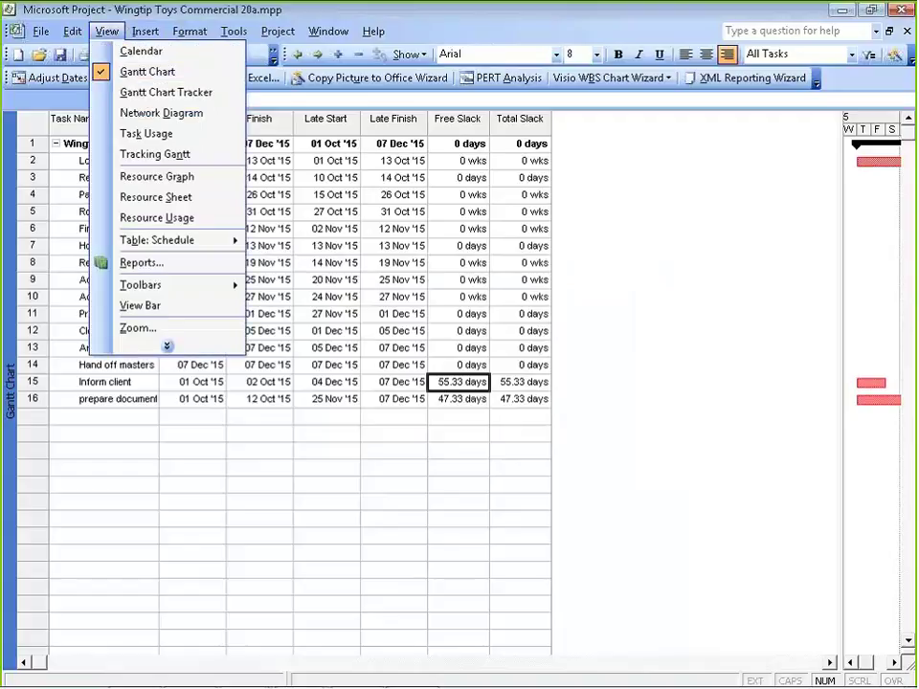
left_click(156, 177)
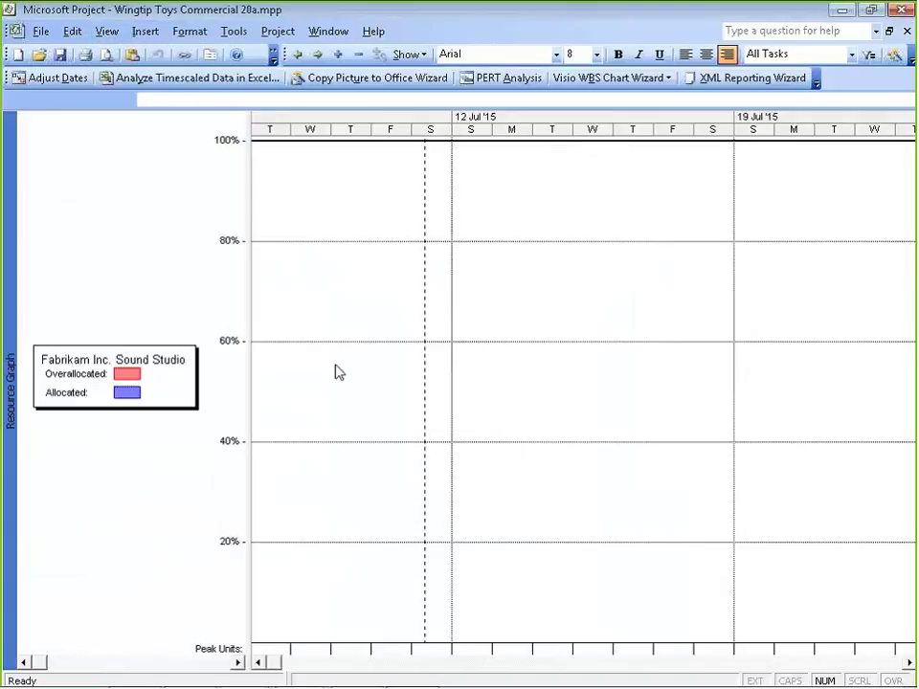
scroll(345, 372, "down", 1)
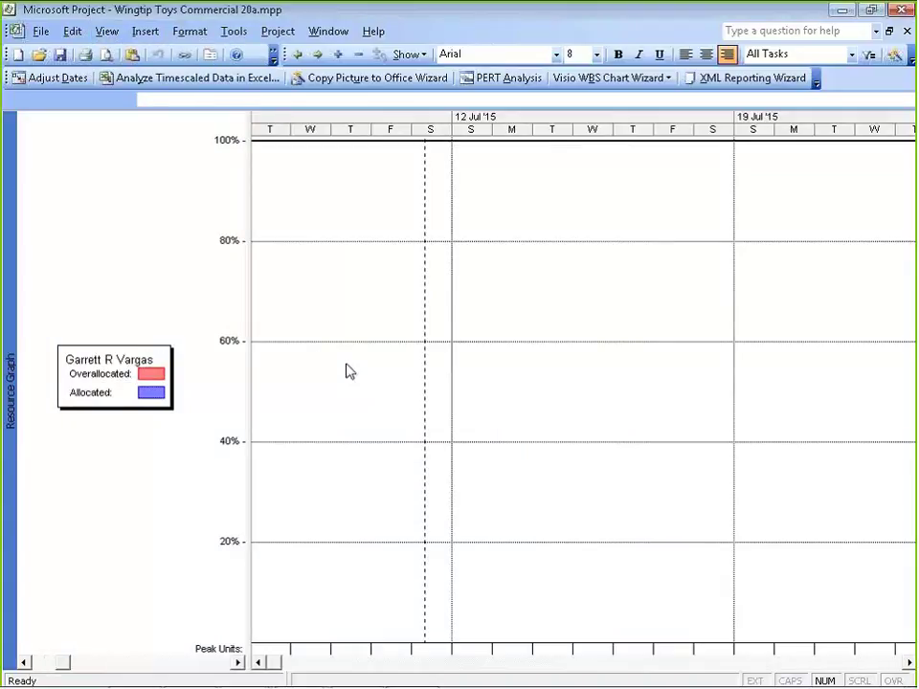
scroll(347, 371, "down", 1)
scroll(348, 371, "down", 1)
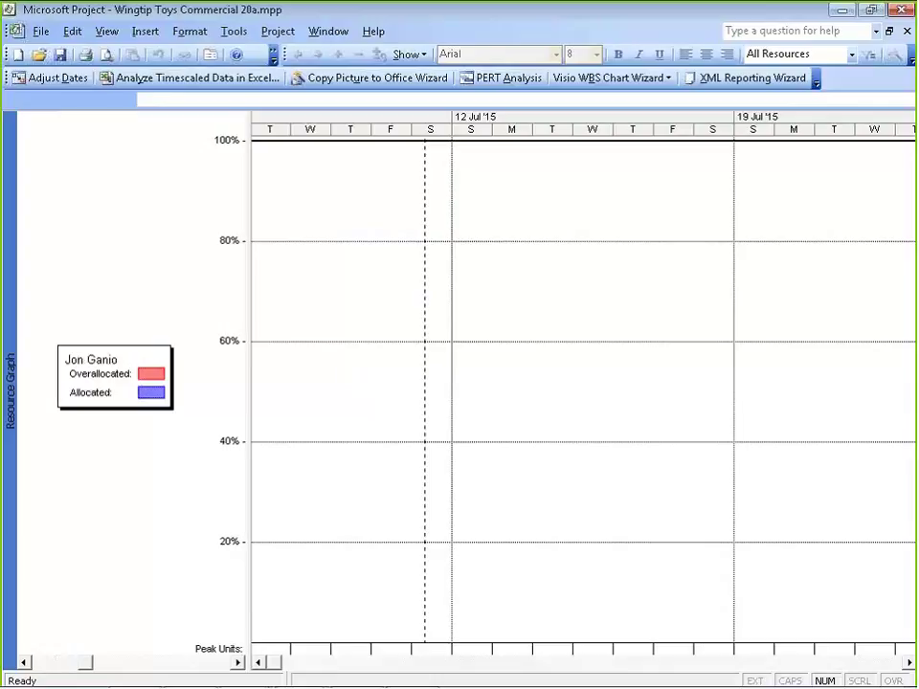
left_click(909, 662)
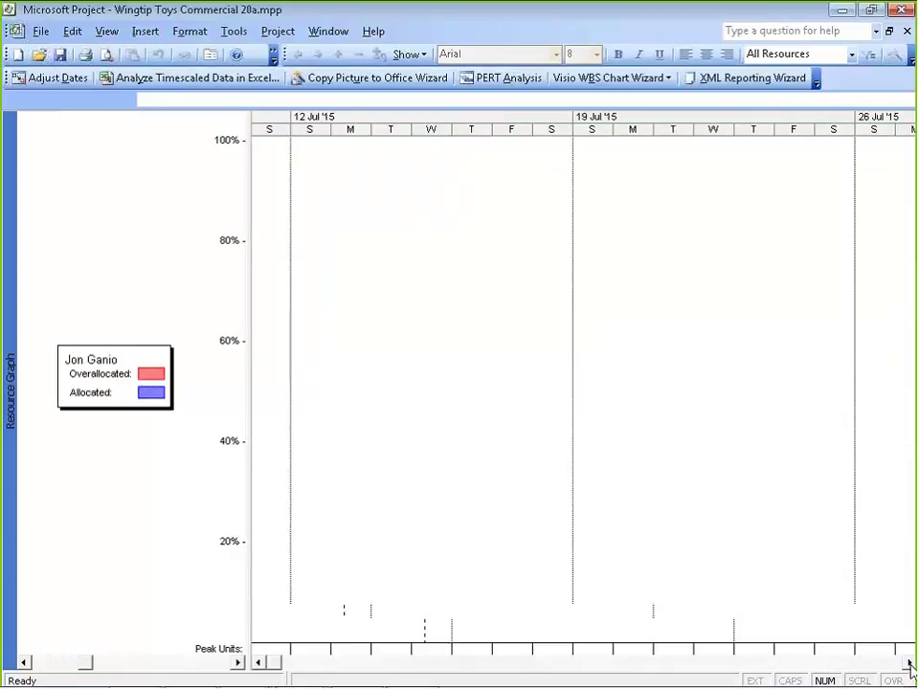
left_click_drag(909, 662, 911, 662)
left_click(415, 668)
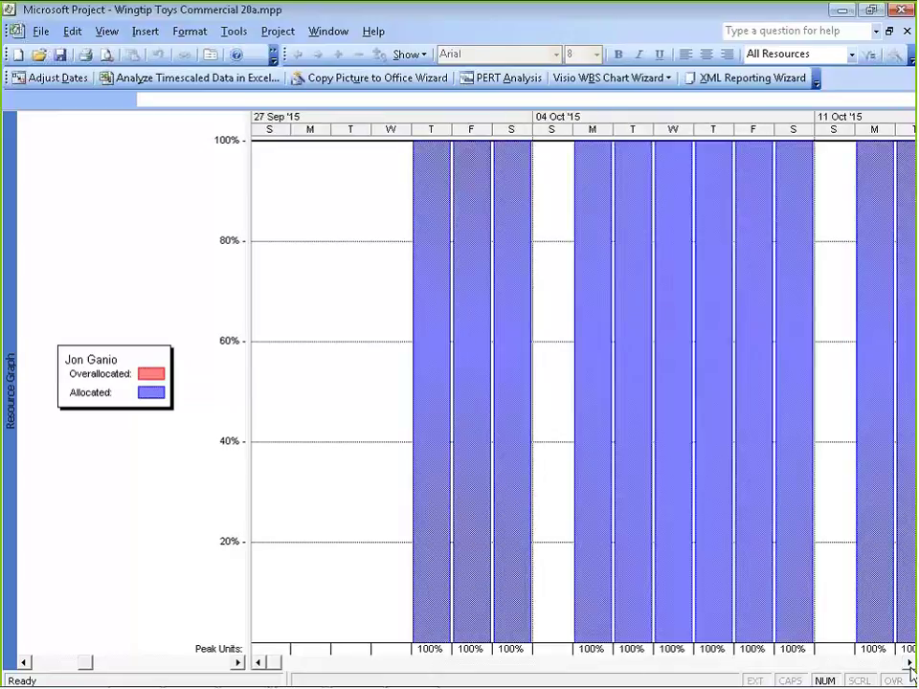
left_click_drag(911, 667, 911, 667)
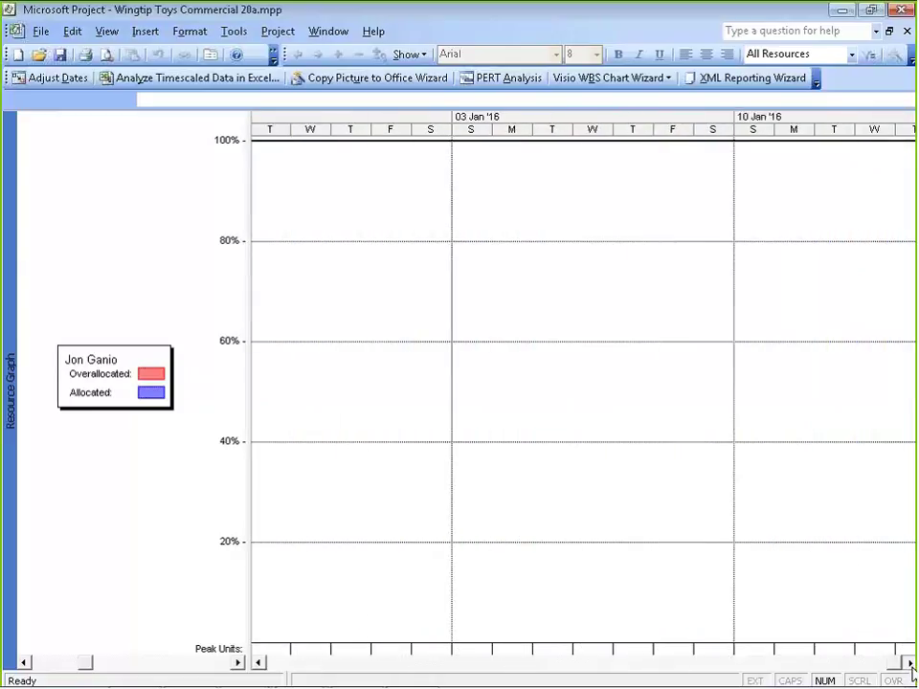
left_click_drag(259, 663, 260, 662)
Step: Browse the allocation graphs of the remaining resources through the last one for mid-November 2015
scroll(421, 578, "down", 2)
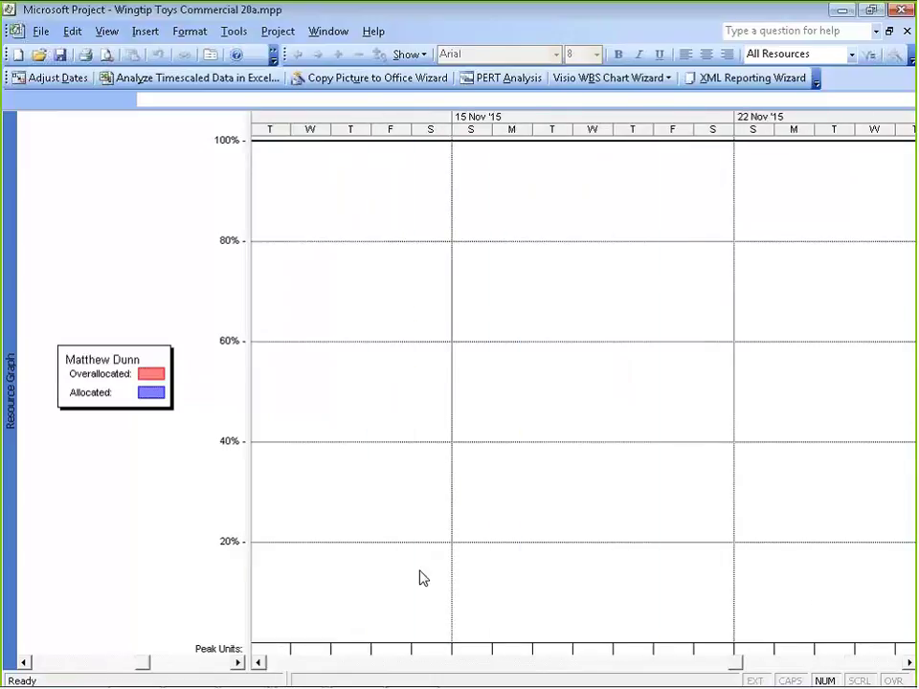
scroll(420, 578, "down", 2)
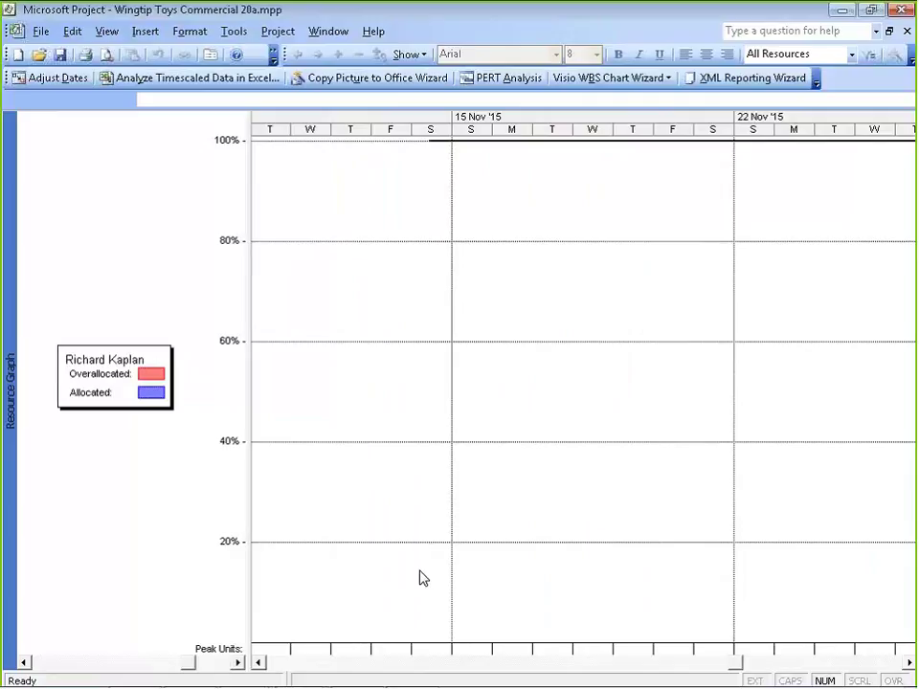
scroll(420, 578, "down", 2)
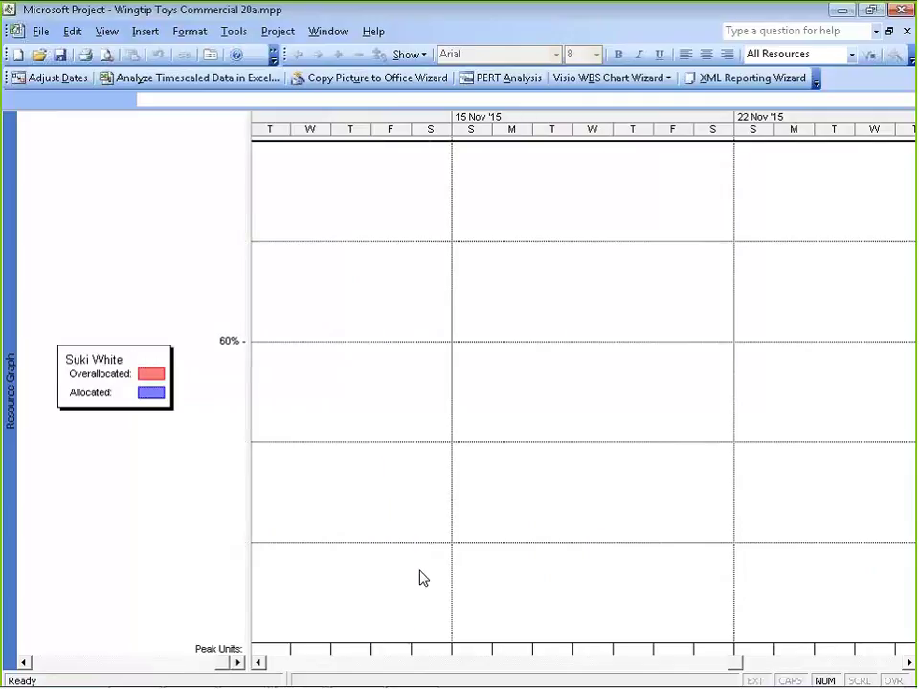
Step: Switch to the Resource Sheet and highlight the resource names in rows 1 through 16
key("alt+v")
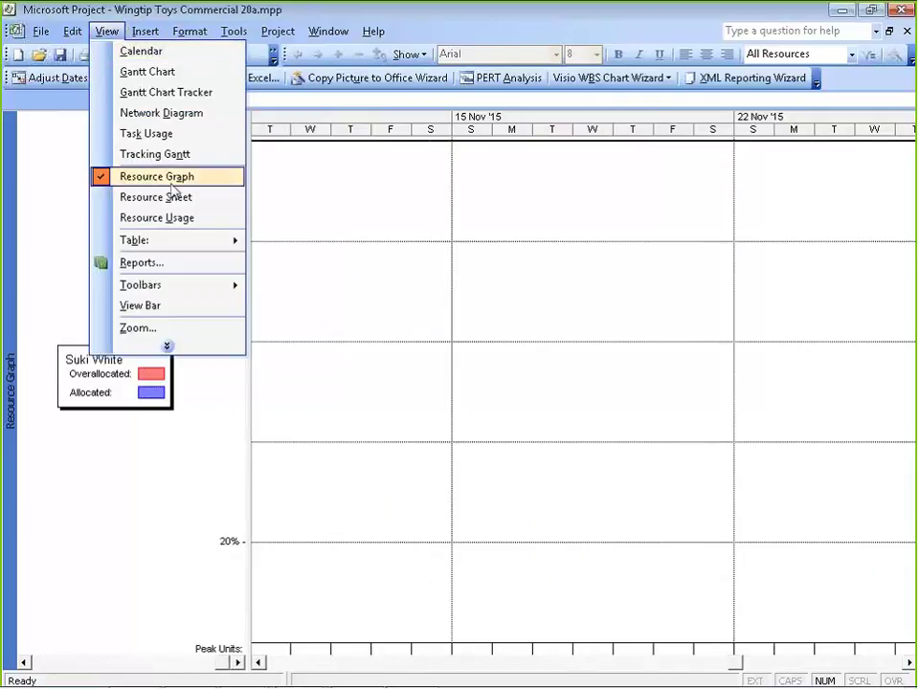
left_click(156, 196)
left_click_drag(143, 135, 161, 391)
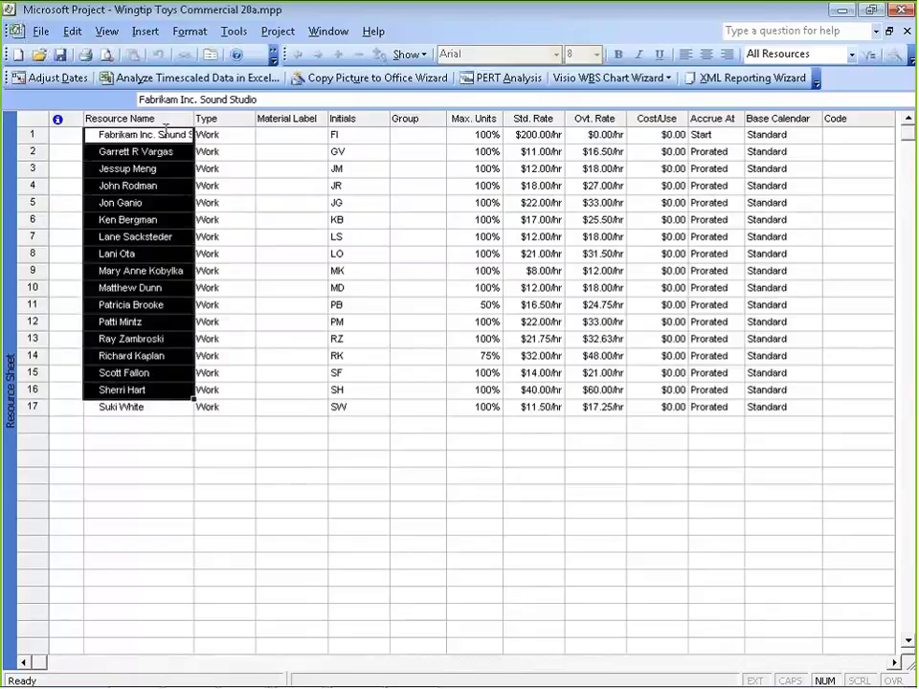
Step: Review the resource rates in the first rows and select the name of the resource in row 5
left_click(207, 153)
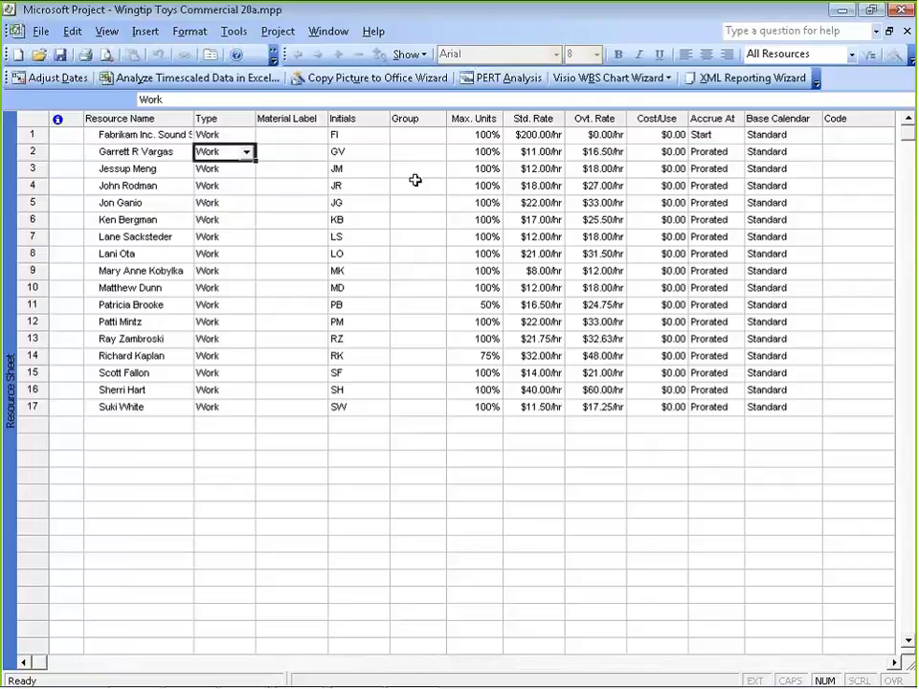
left_click(117, 158)
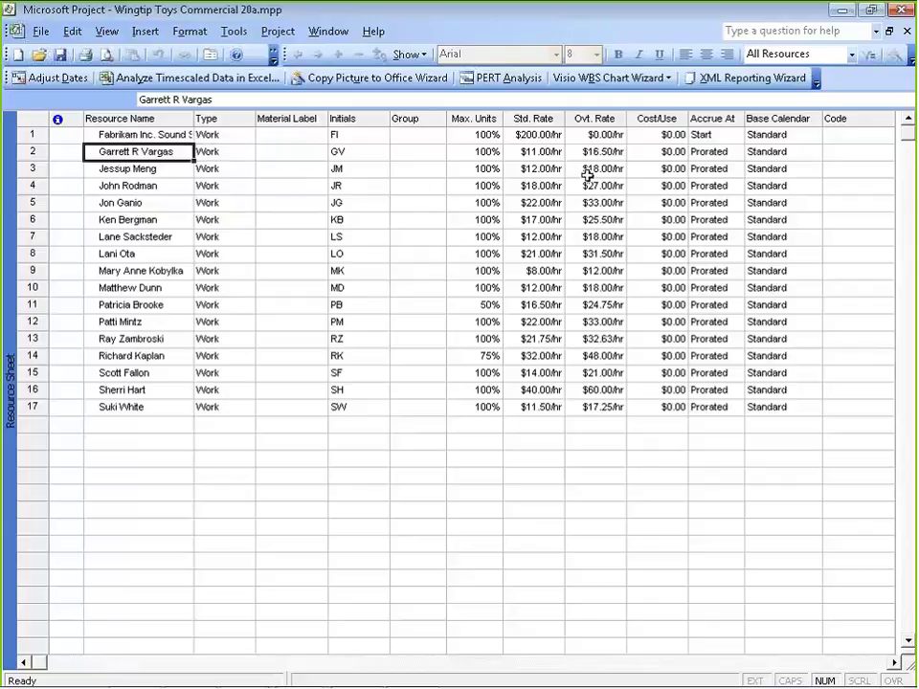
key("Down")
key("Down")
key("Down")
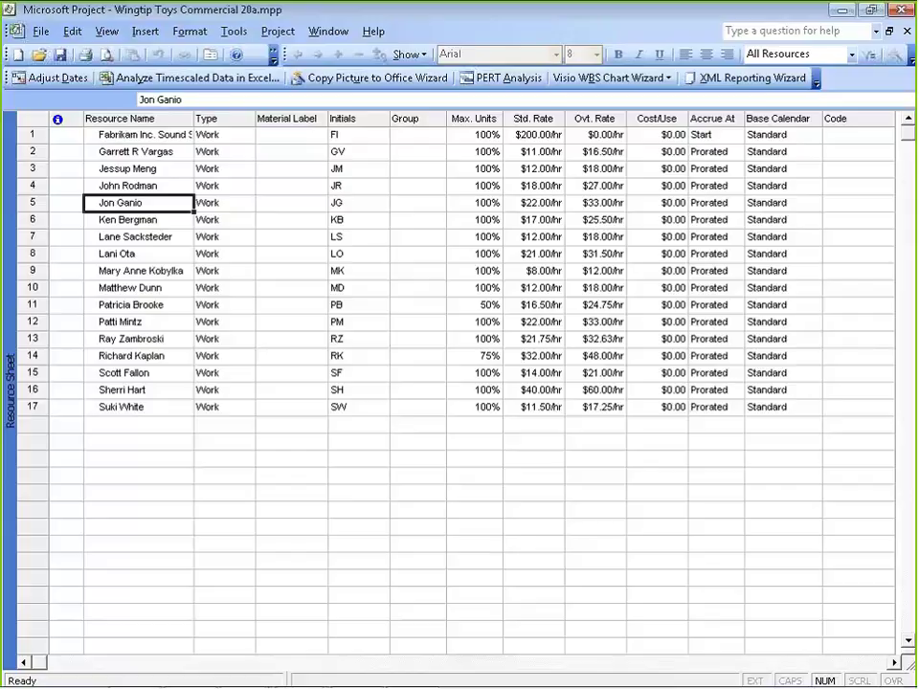
Step: Switch to the Gantt Chart with the Entry table, shrink the chart area and widen the Resource Names column
left_click(106, 32)
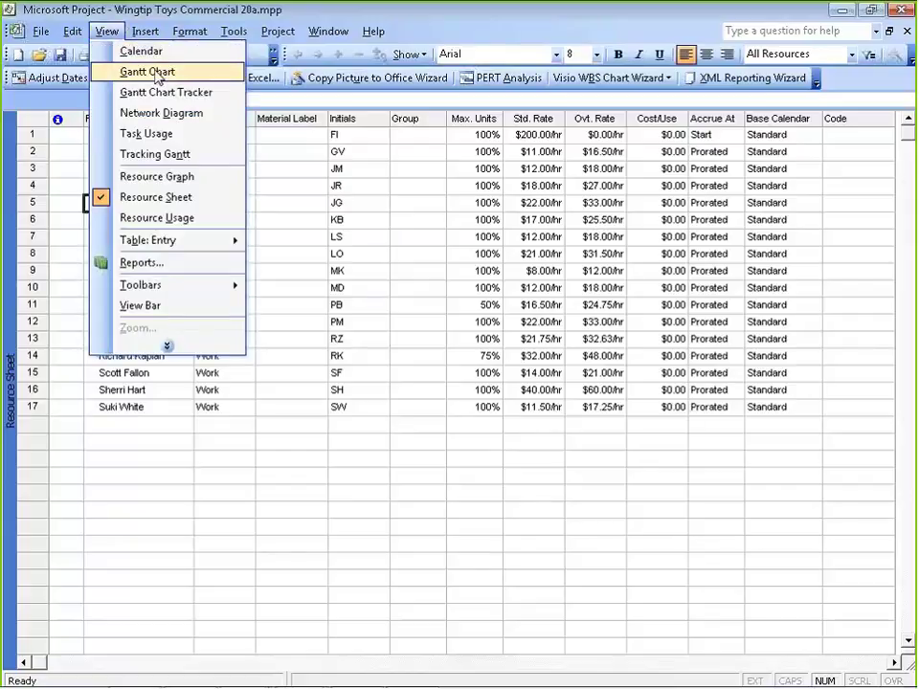
left_click(158, 76)
left_click(105, 32)
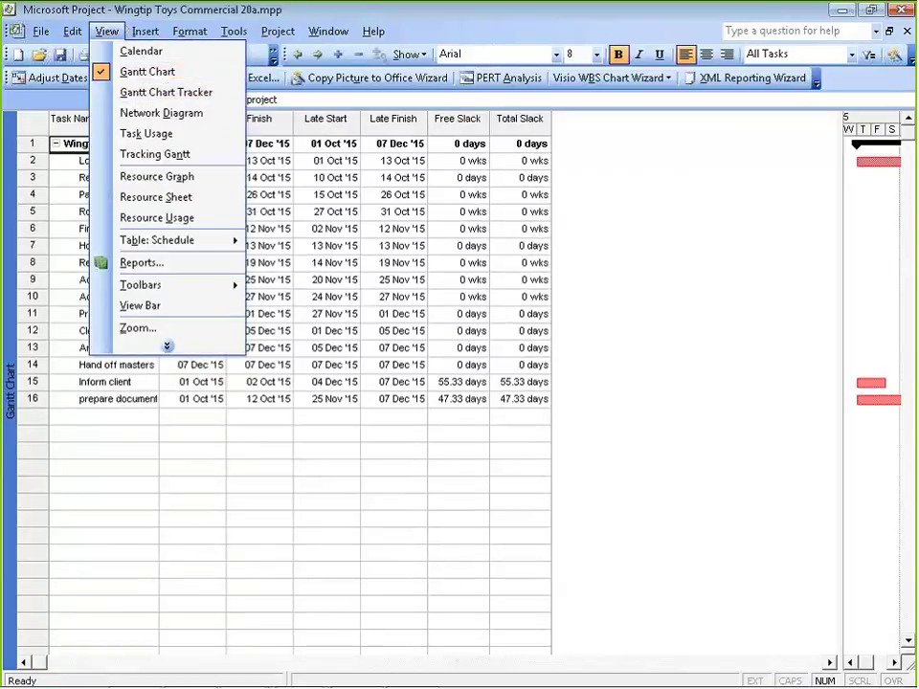
mouse_move(172, 240)
left_click(316, 265)
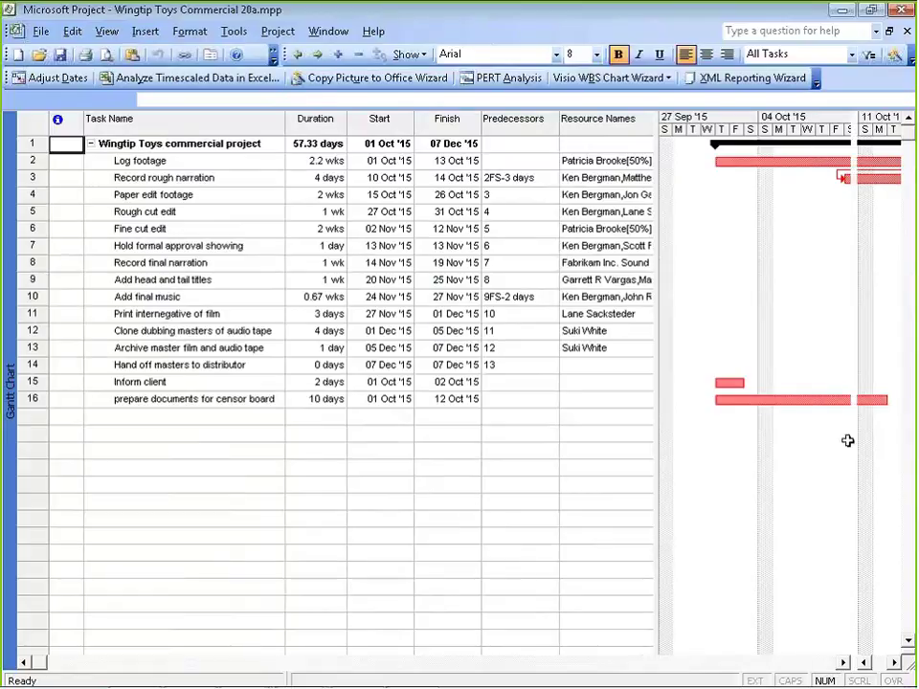
left_click_drag(847, 440, 852, 440)
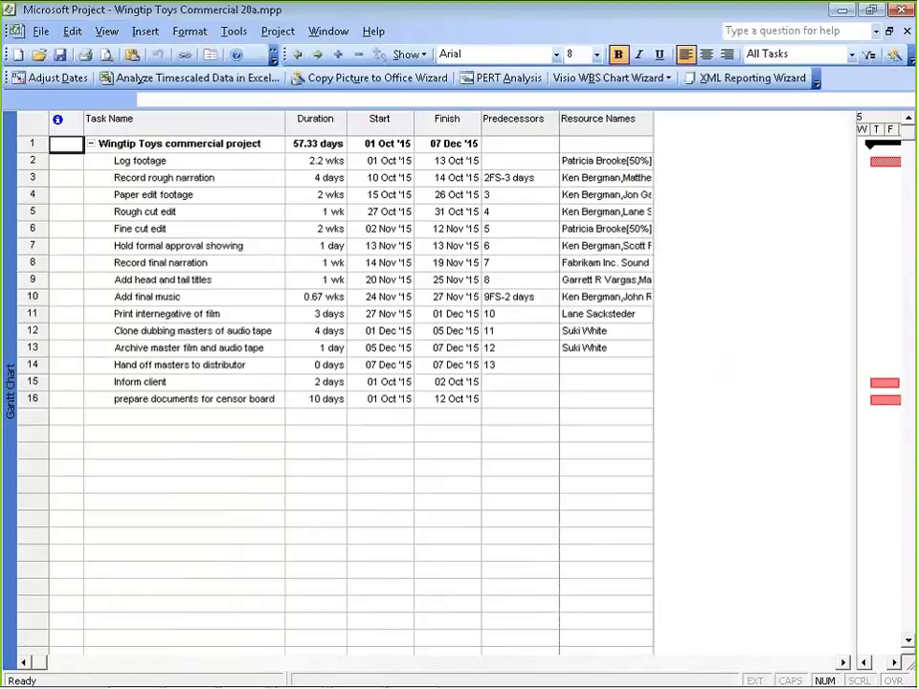
left_click_drag(654, 119, 750, 118)
Step: Add the person working on Record final narration (task 8) as an extra resource on Add head and tail titles (task 9)
left_click(679, 270)
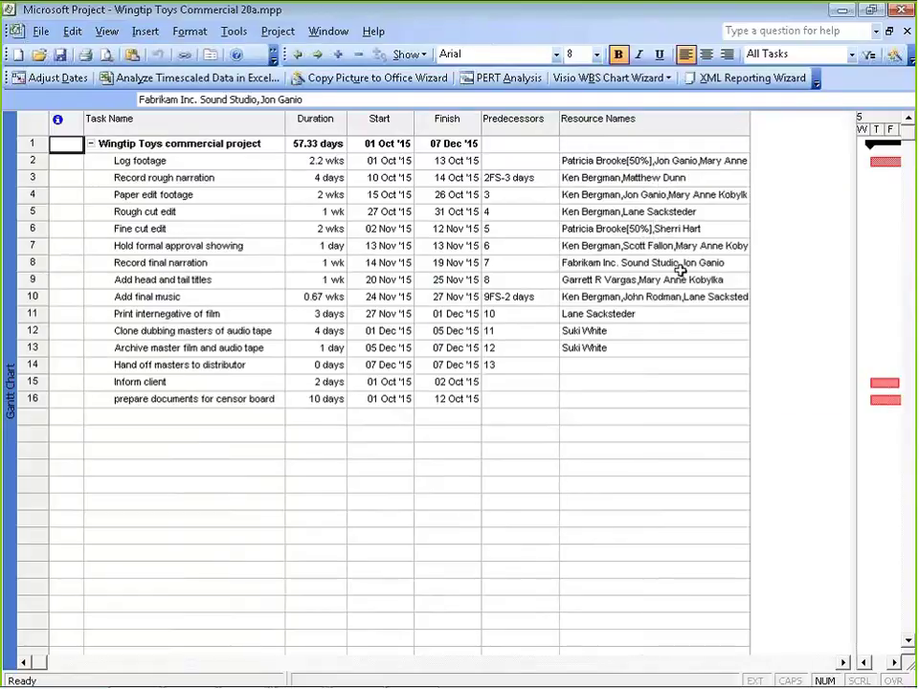
left_click(680, 264)
left_click_drag(681, 262, 725, 262)
left_click(700, 280)
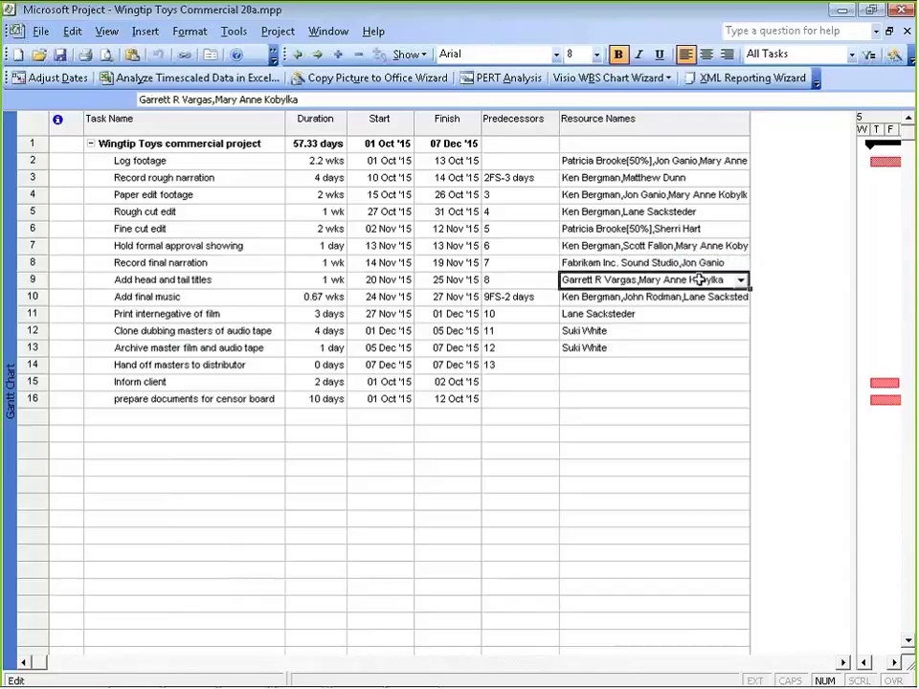
left_click(728, 280)
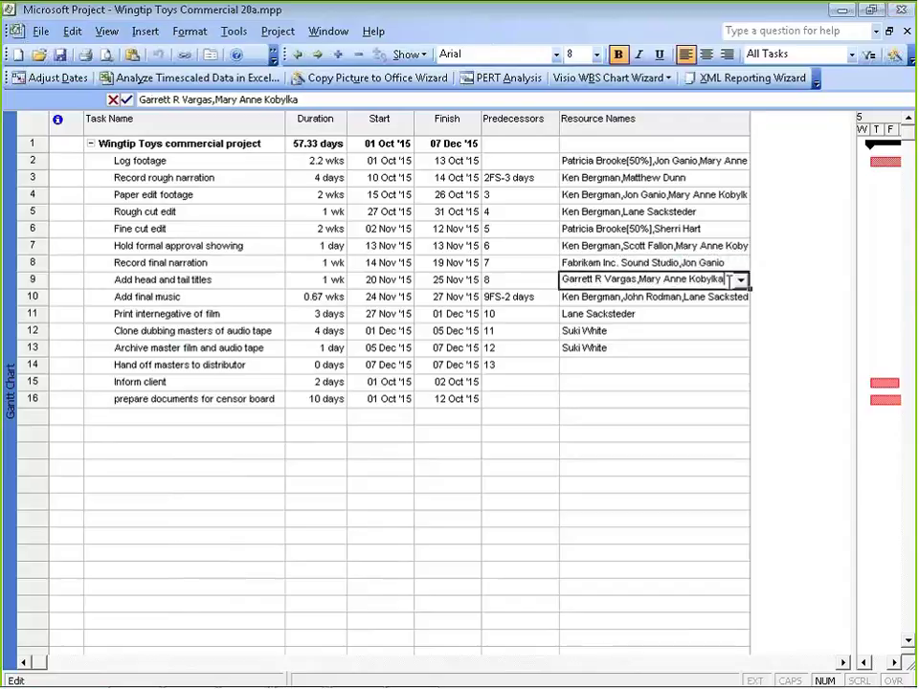
type(",Jon")
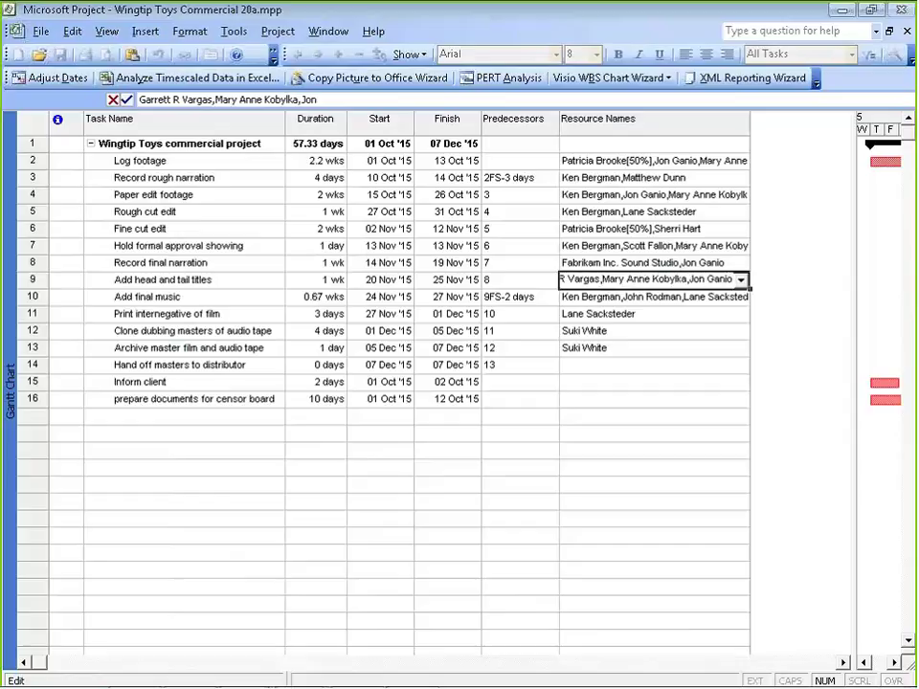
key("Return")
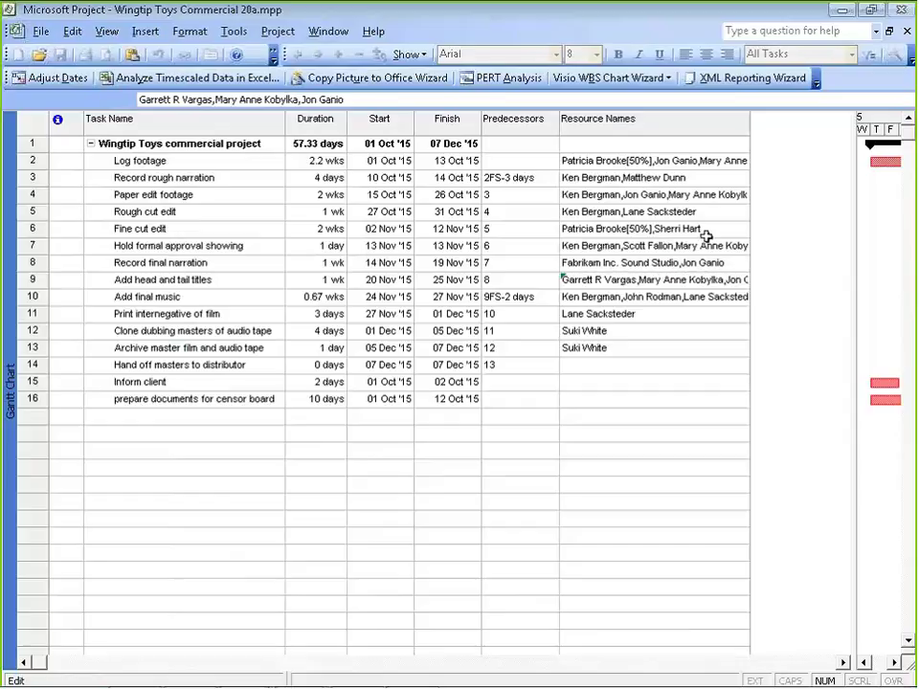
Step: Add that same person as an extra resource on Fine cut edit (task 6) and Record rough narration (task 3)
left_click(705, 229)
type(",")
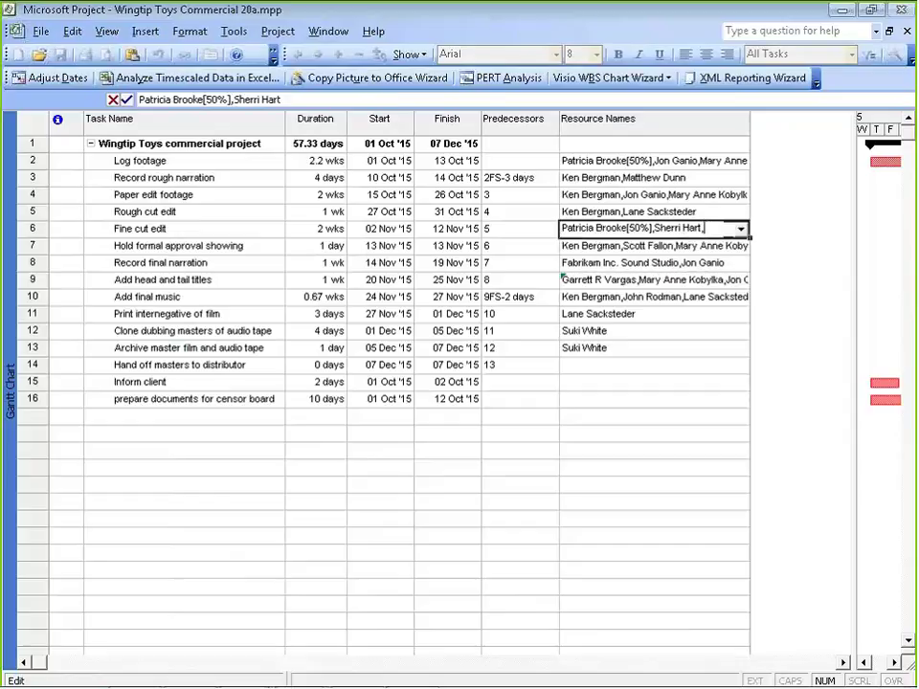
type("Jon Ganio")
left_click(695, 178)
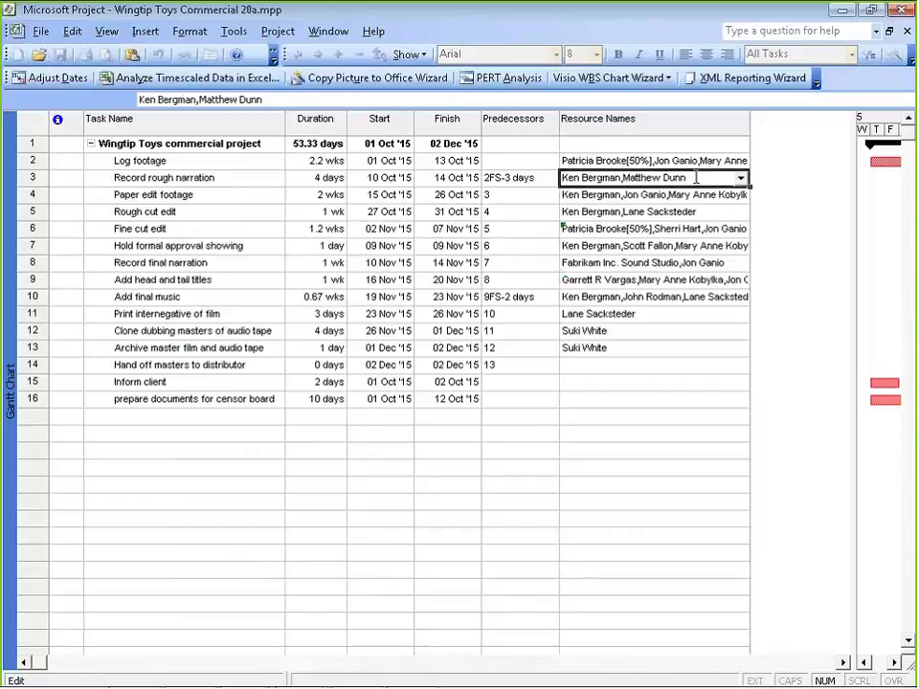
type(",Jon Ganio")
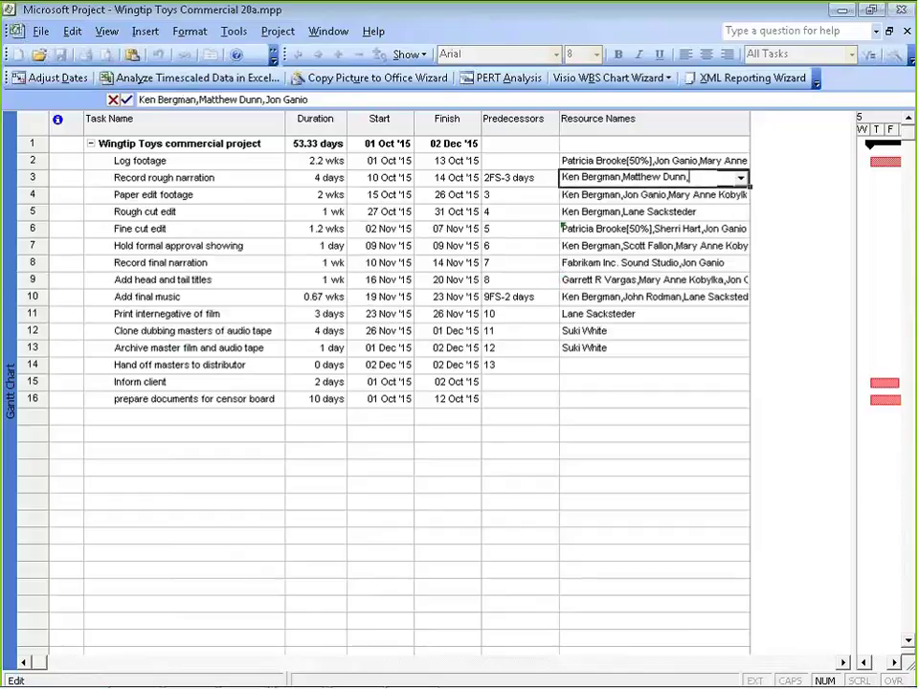
left_click(379, 178)
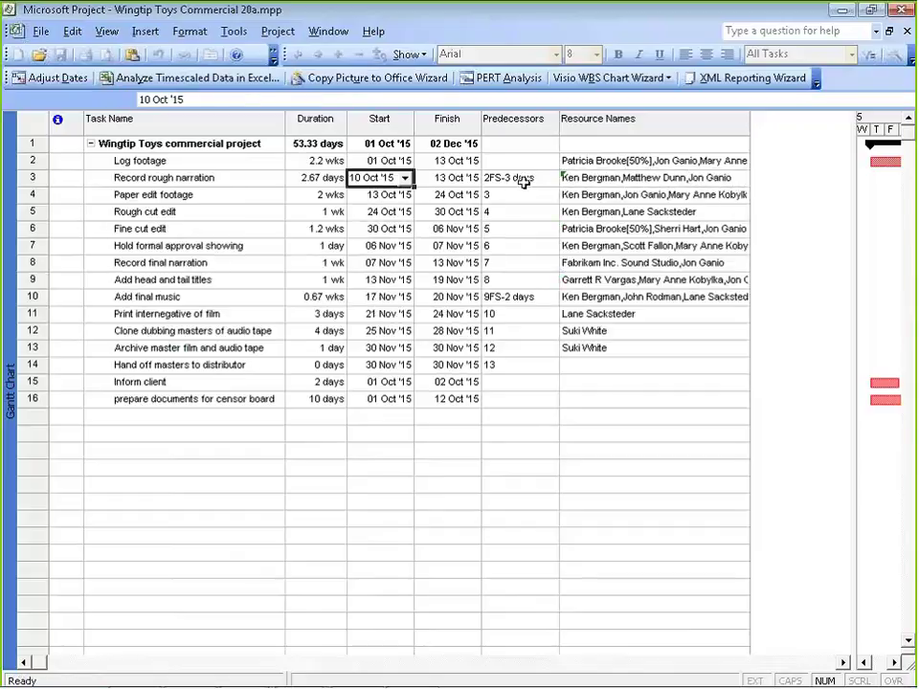
Step: Set the predecessor of Add head and tail titles (task 9) to 6 so it runs parallel to Record final narration
left_click(523, 182)
left_click(514, 194)
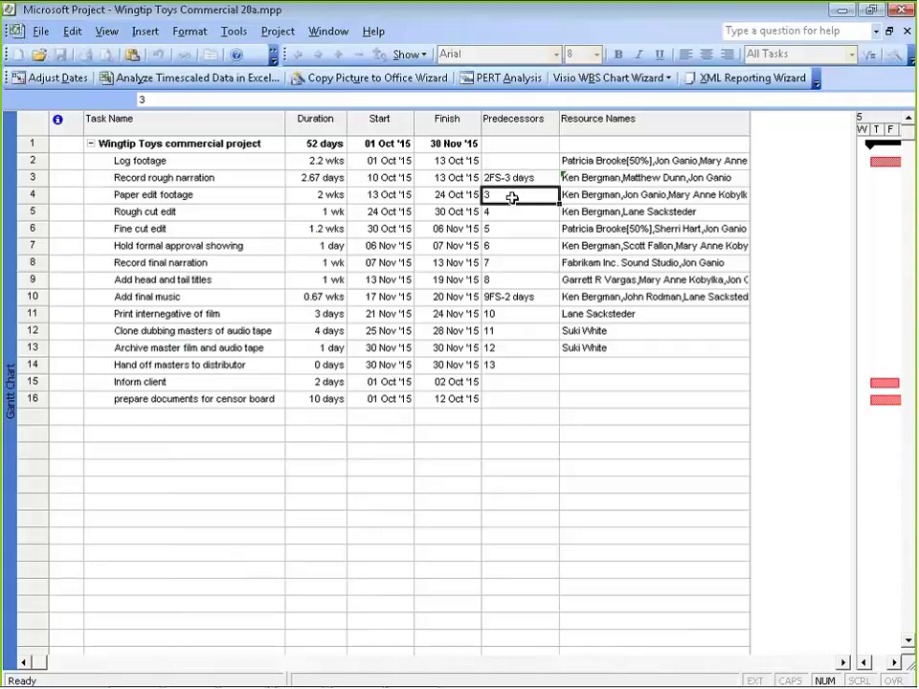
left_click(652, 279)
left_click(617, 265)
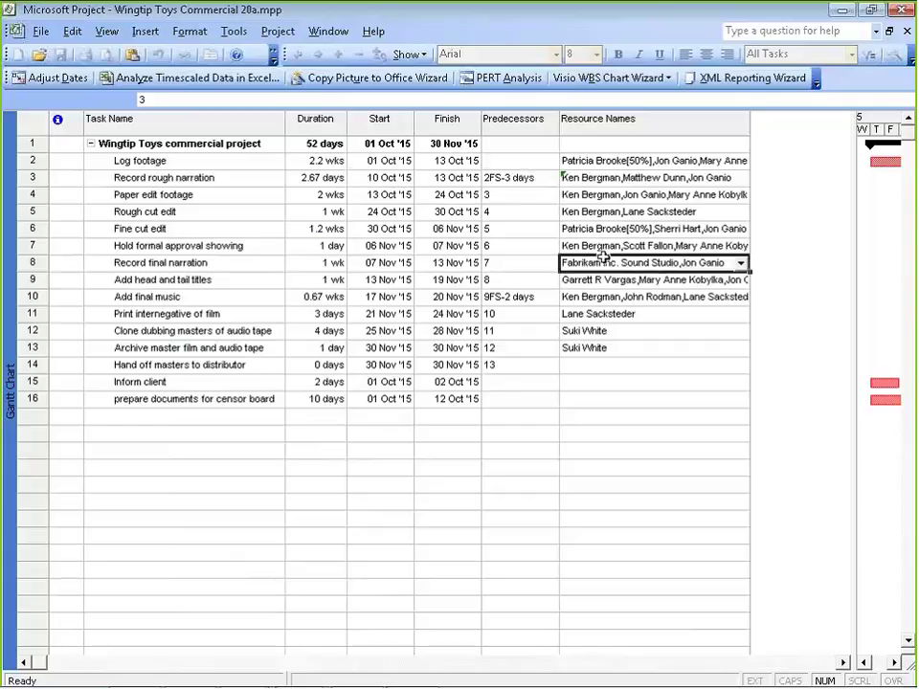
left_click(528, 282)
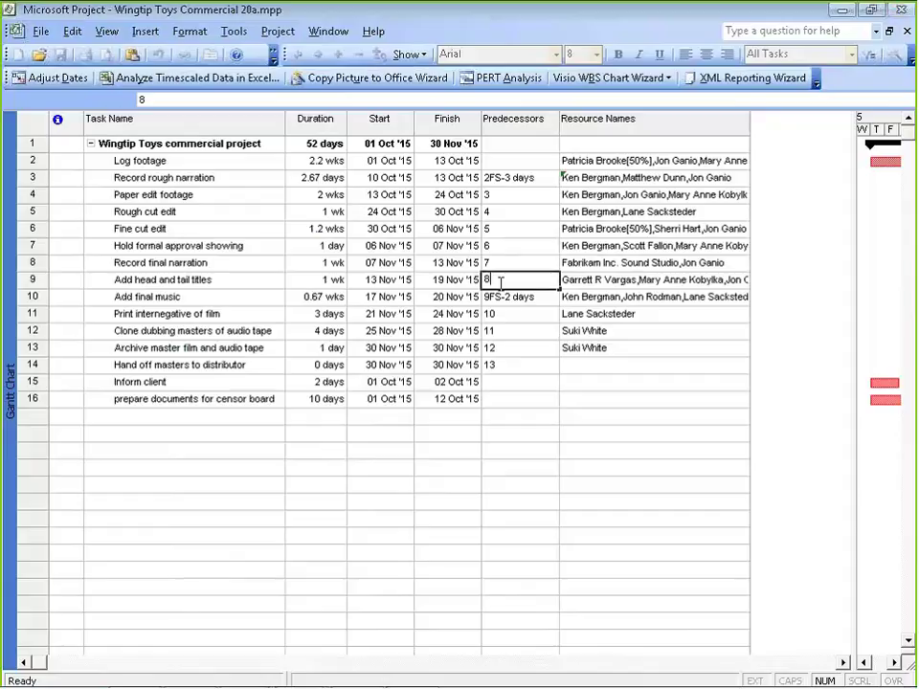
left_click(500, 280)
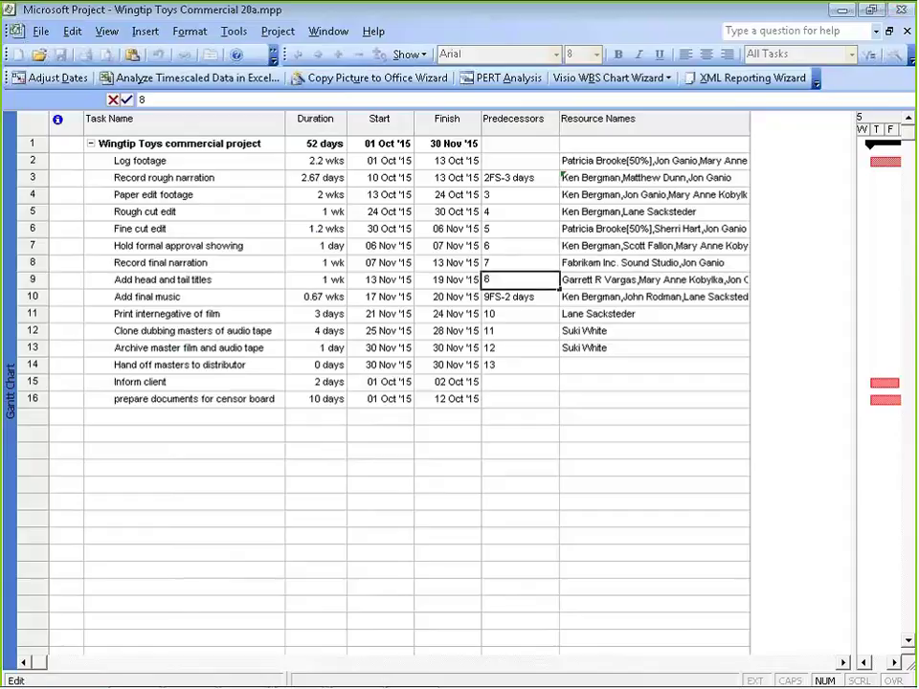
key("BackSpace")
type("6")
key("Return")
Step: Display the Resource Sheet and check the overallocation indicator of the resource in row 5
left_click(106, 31)
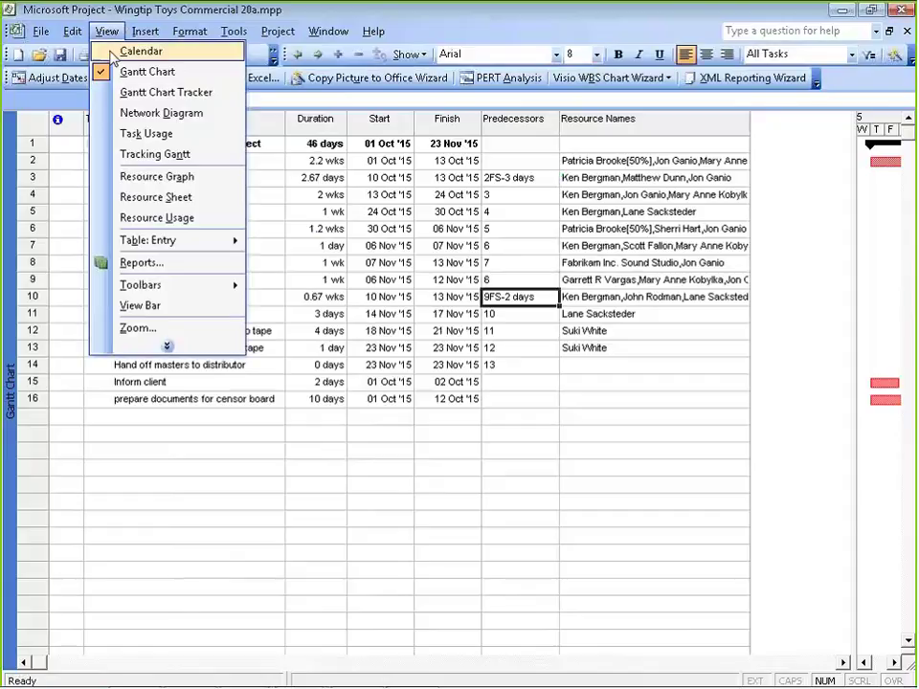
left_click(129, 196)
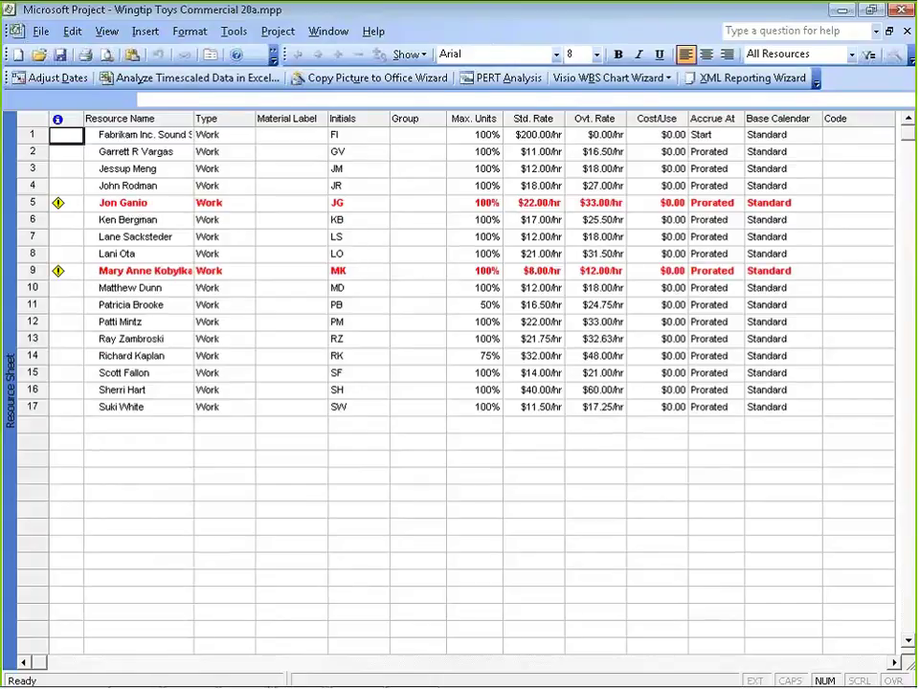
mouse_move(57, 202)
Step: Display the Resource Graph and examine the fifth resource's daily allocation in the week of 08 Nov '15
left_click(107, 31)
left_click(134, 175)
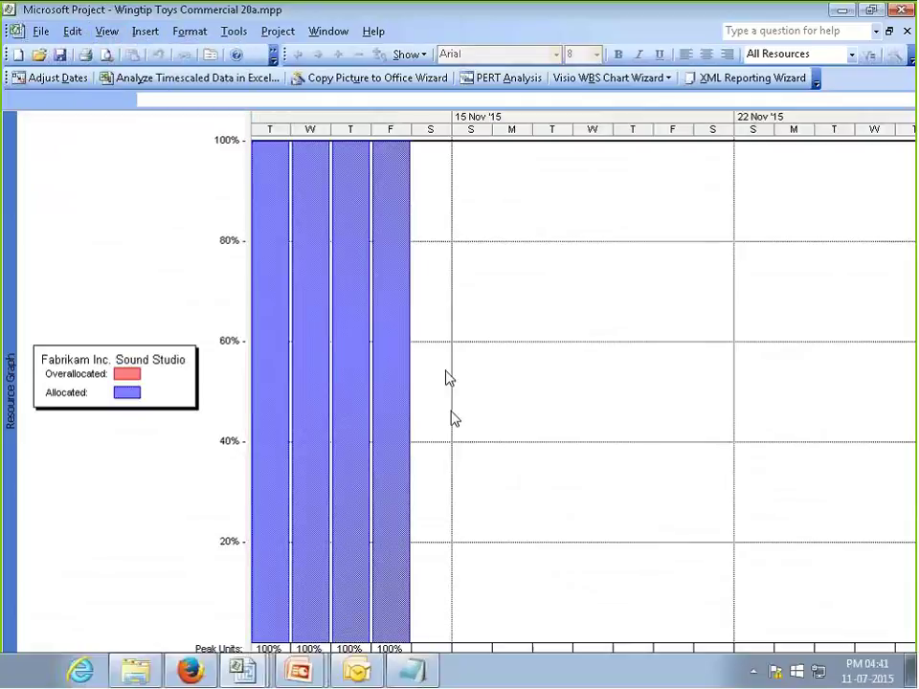
left_click(603, 662)
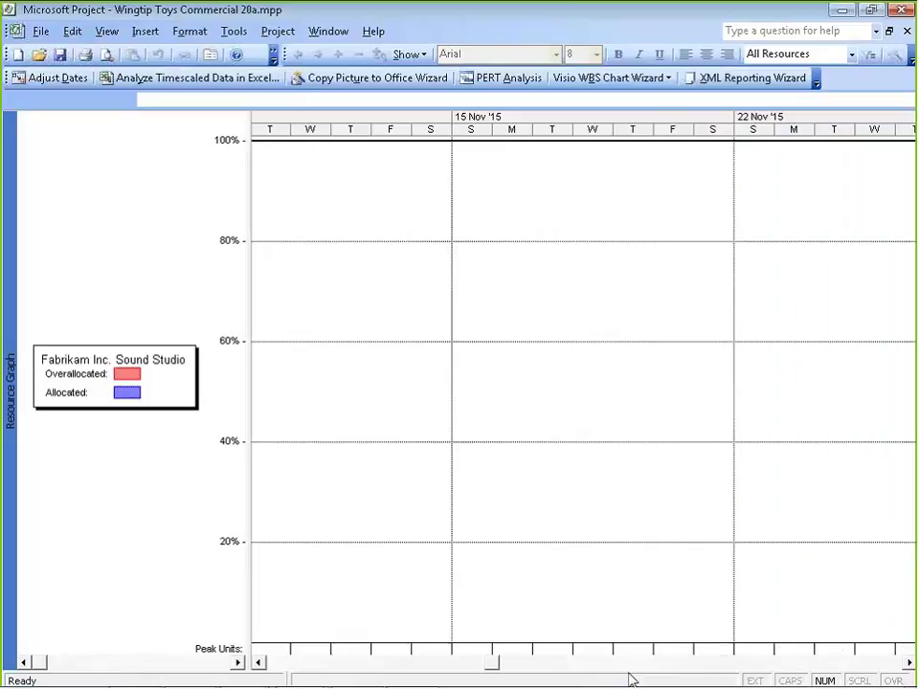
left_click(657, 662)
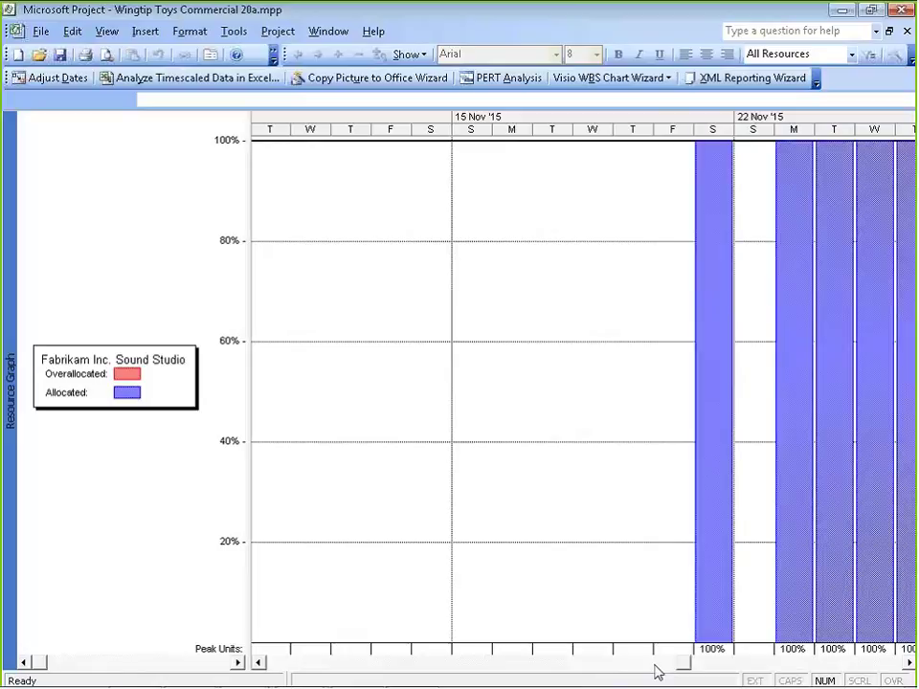
left_click_drag(682, 666, 710, 662)
left_click(909, 665)
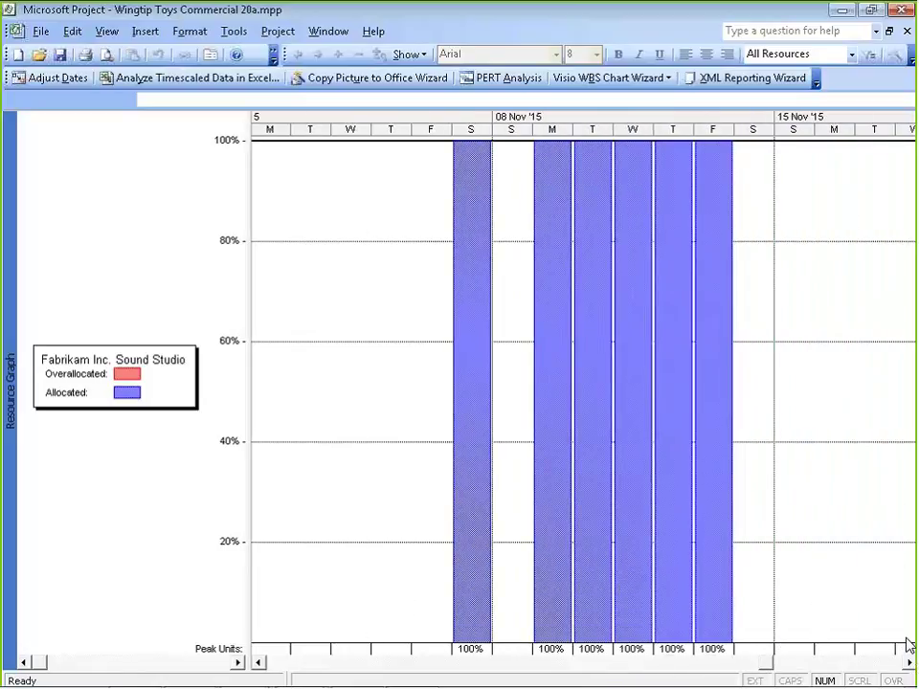
scroll(908, 647, "down", 2)
scroll(909, 647, "down", 2)
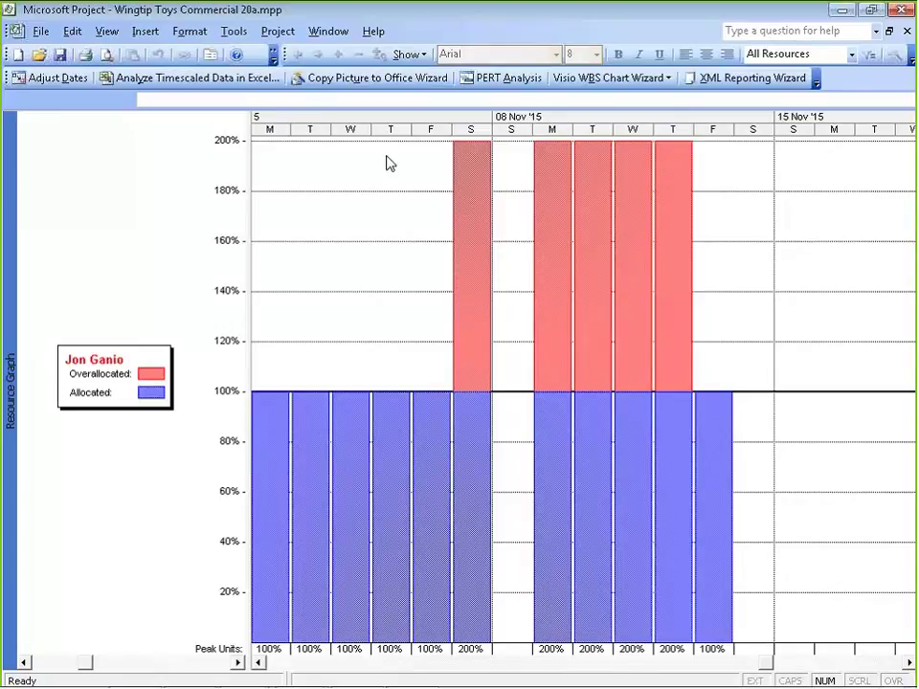
Step: Switch to the open project Wingtip Toys Commercial - Tracking.mpp
left_click(233, 31)
mouse_move(175, 39)
mouse_move(139, 32)
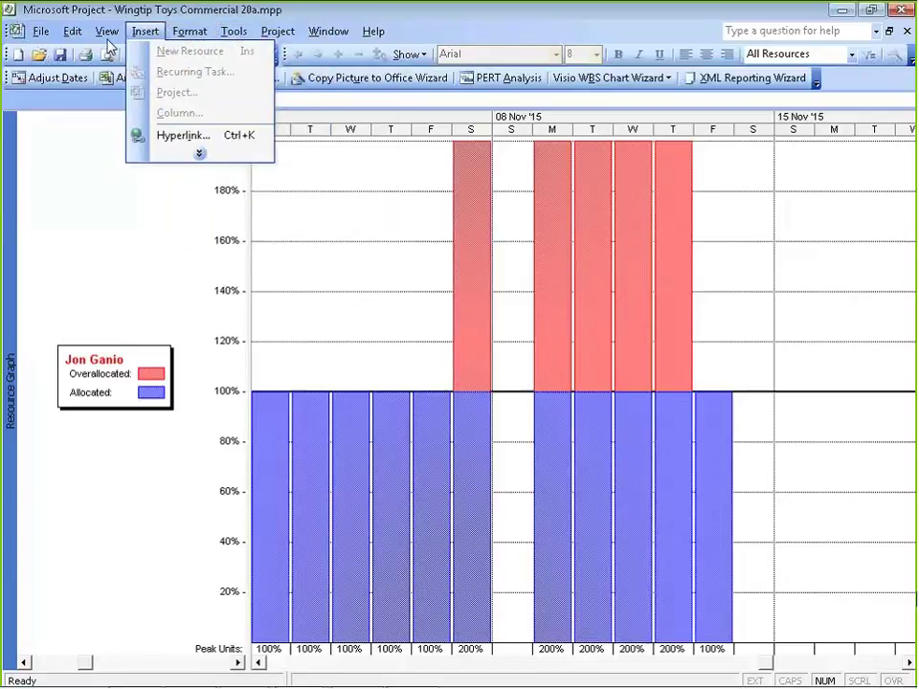
mouse_move(373, 31)
mouse_move(328, 32)
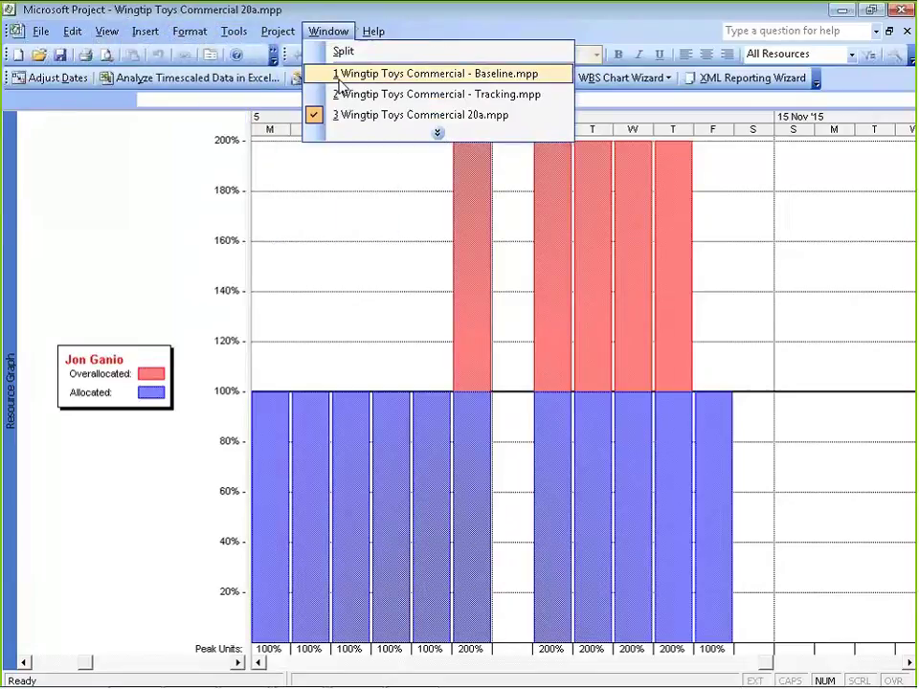
left_click(351, 94)
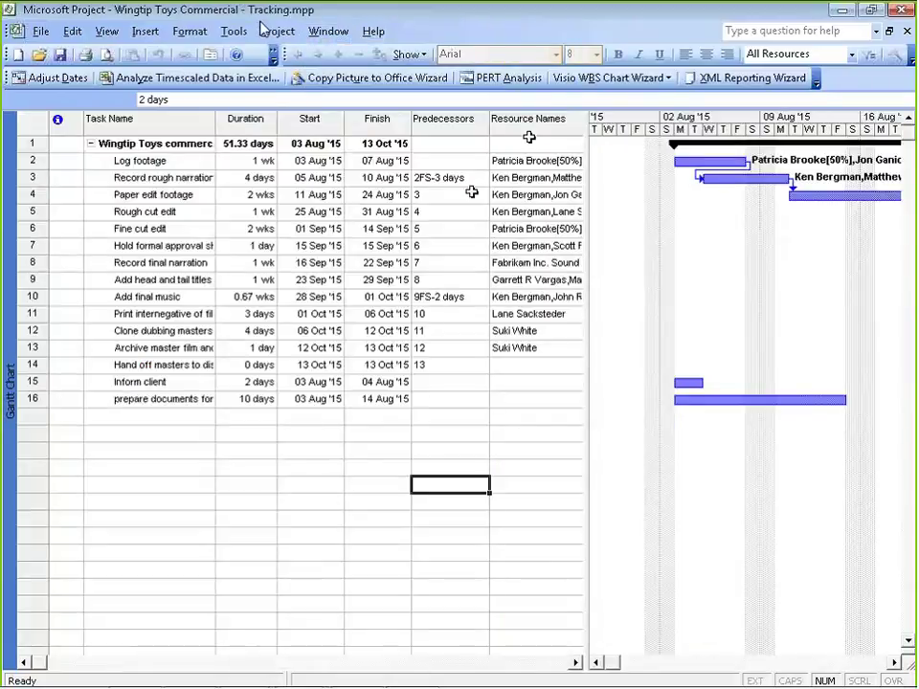
left_click(41, 31)
left_click(72, 69)
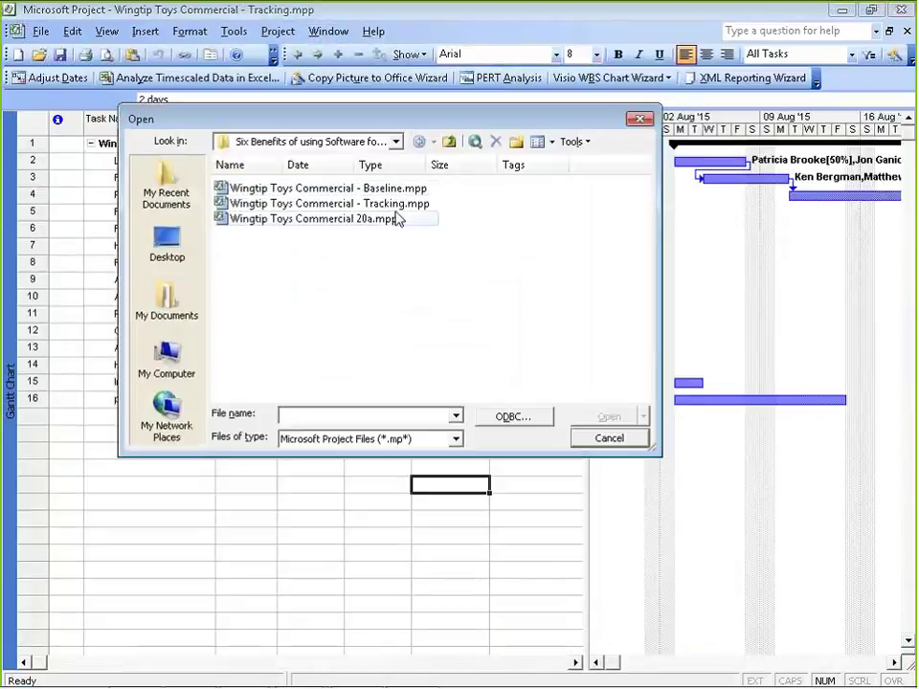
left_click(393, 143)
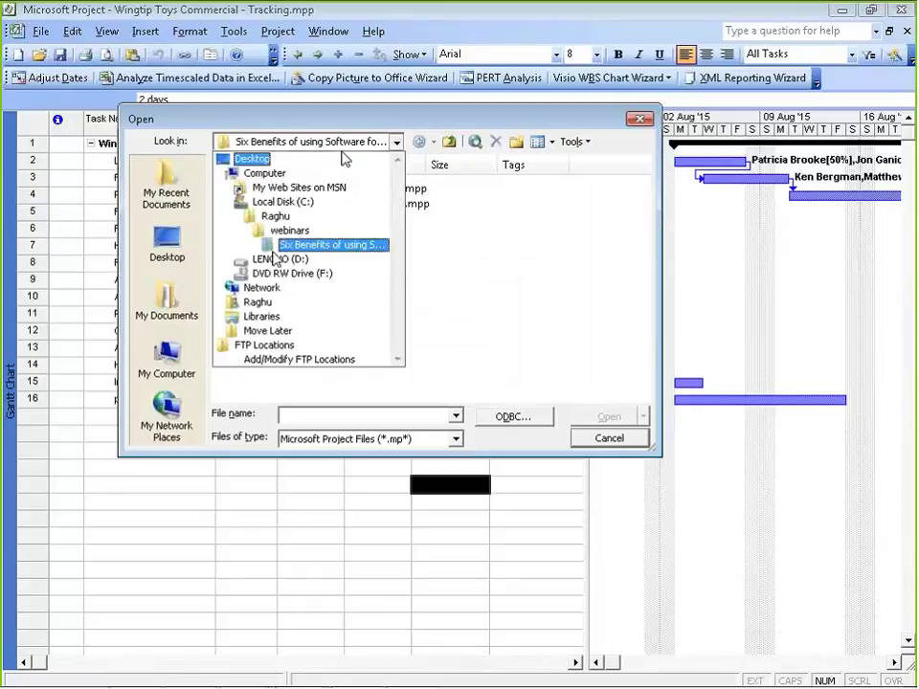
left_click(287, 206)
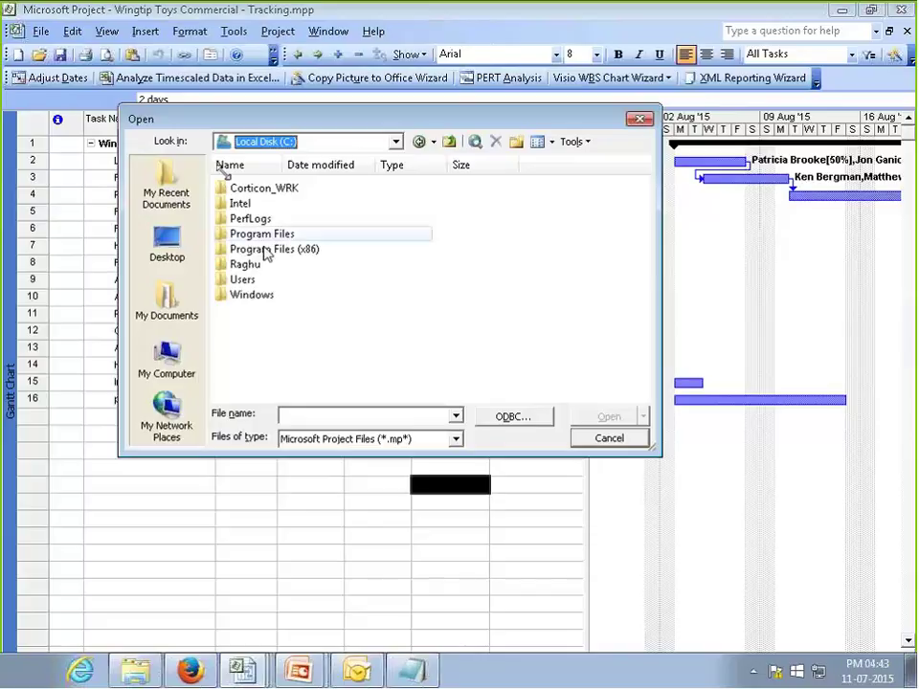
left_click(250, 218)
double_click(277, 234)
left_click(346, 222)
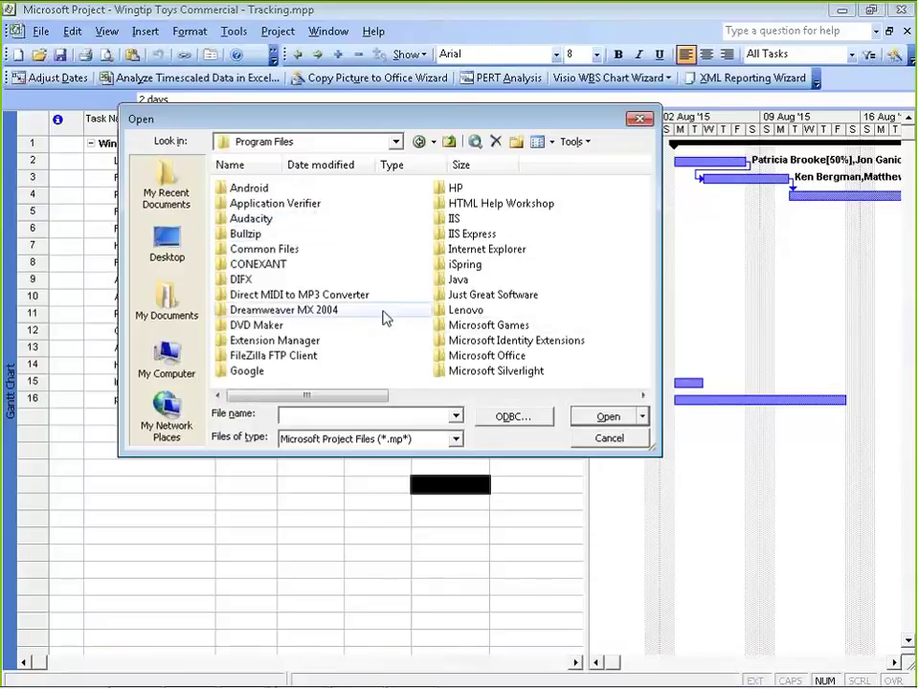
key("m")
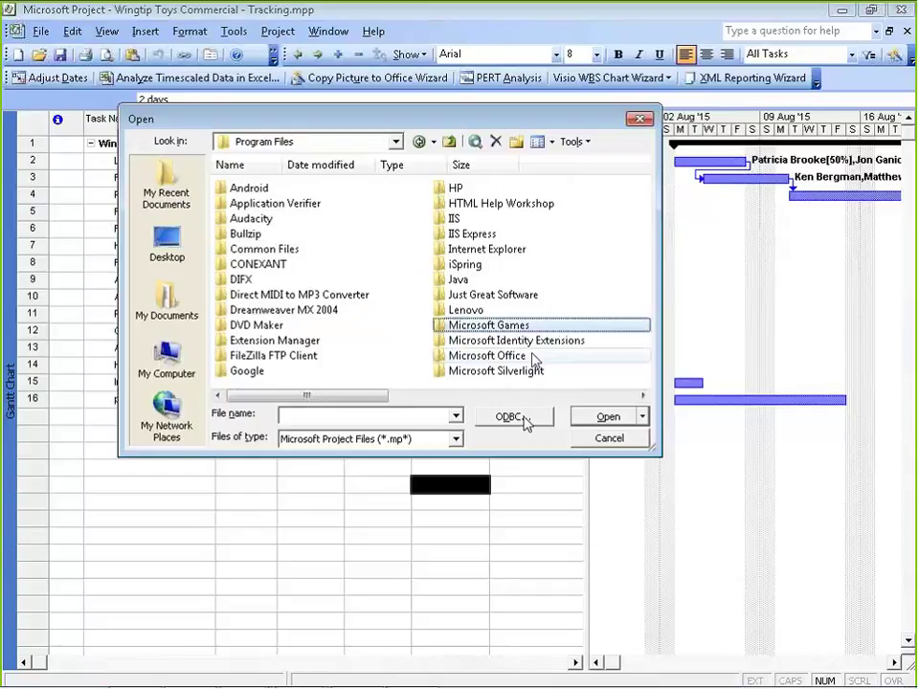
scroll(527, 420, "right", 5)
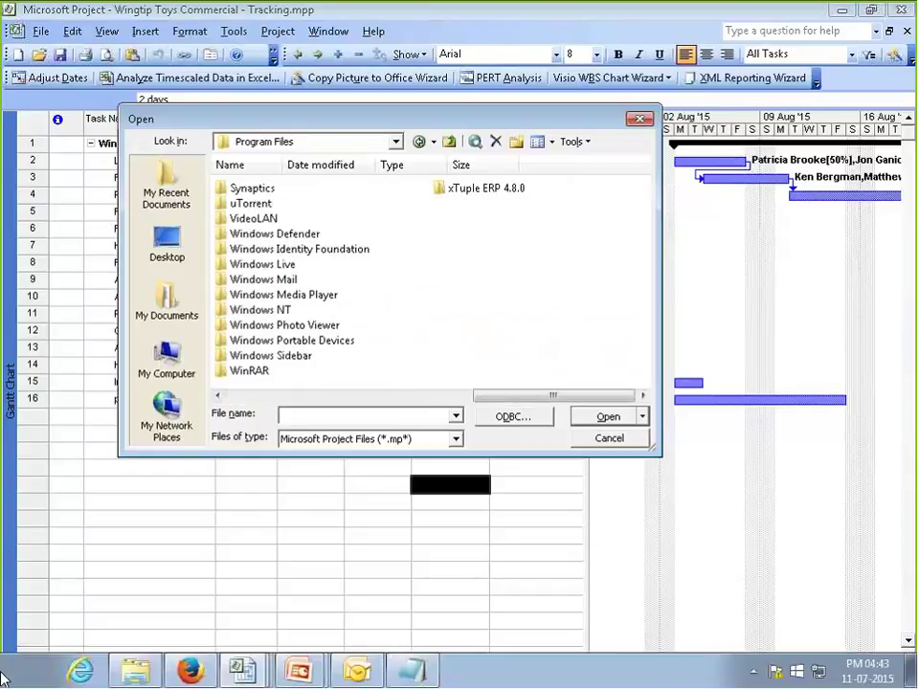
Step: Search the computer for "step" and open the folder Project 2003 Step by Step
left_click(24, 670)
type("s")
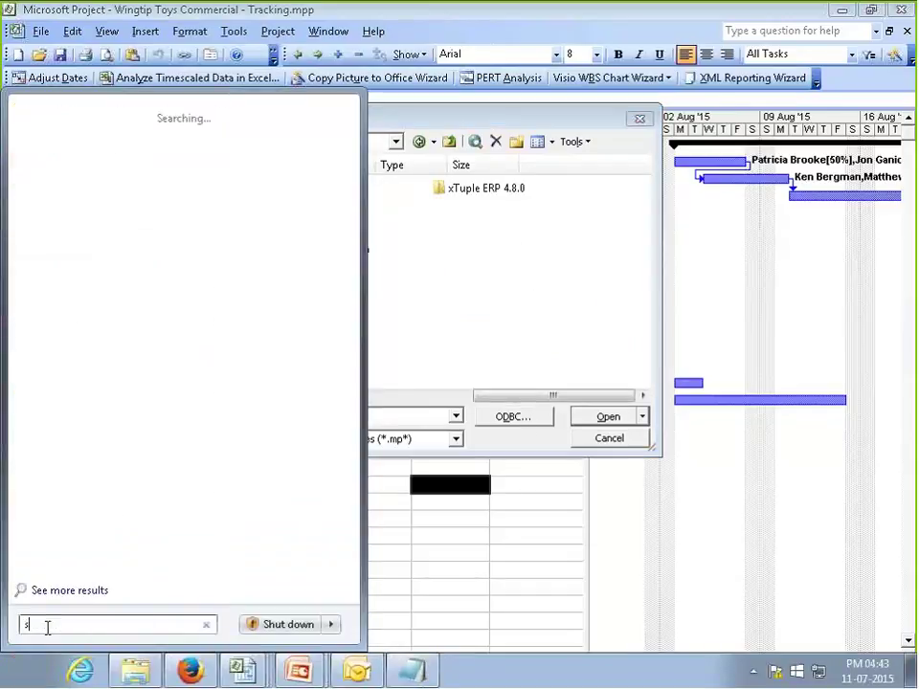
type("tep")
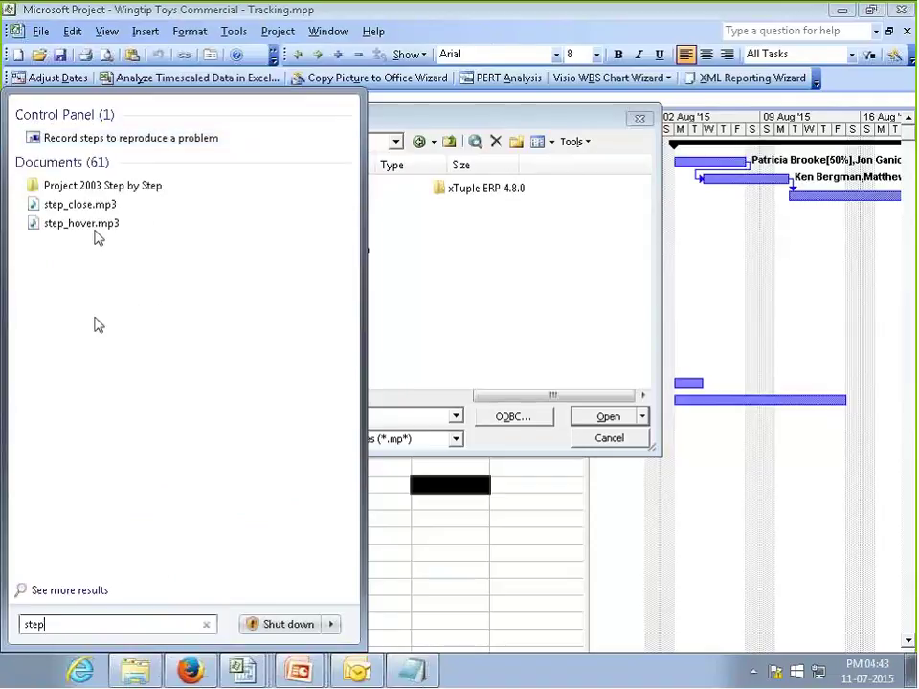
left_click(85, 192)
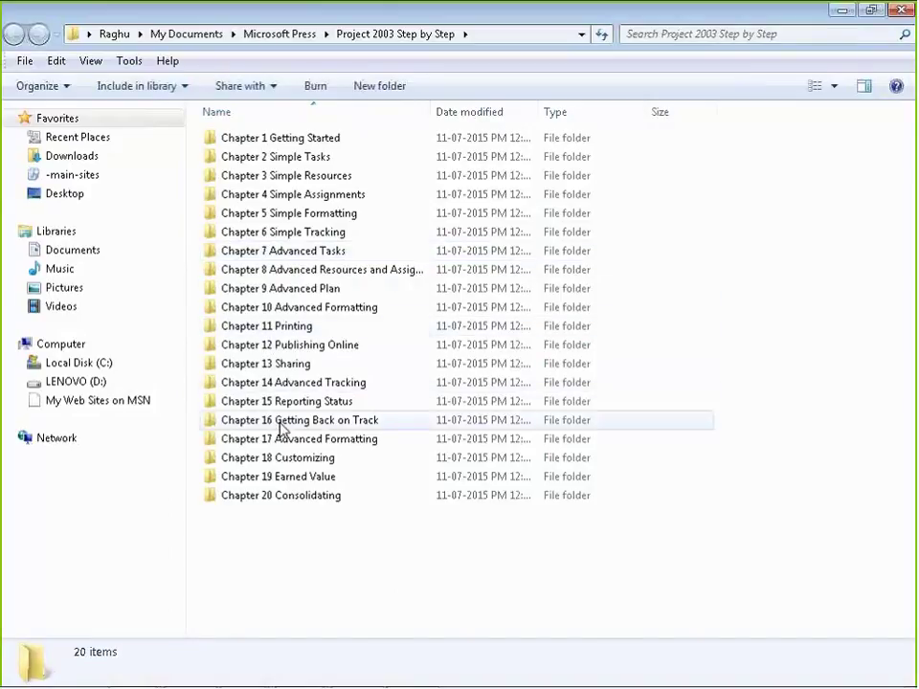
Step: Open Short Film Project 15a.mpp from the Chapter 15 Reporting Status folder and dismiss the leftover Open dialog
left_click(293, 383)
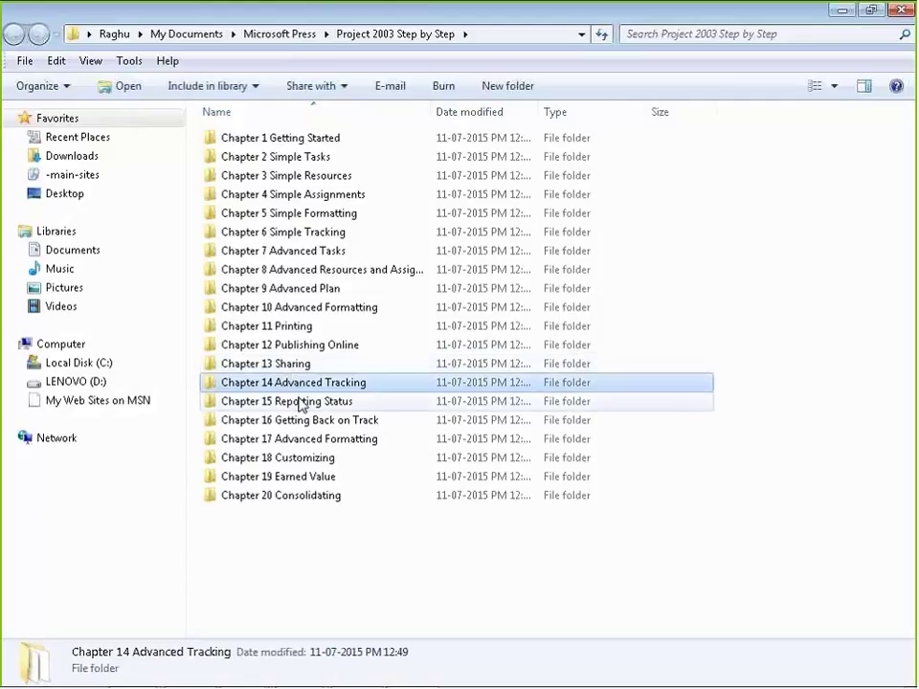
double_click(297, 403)
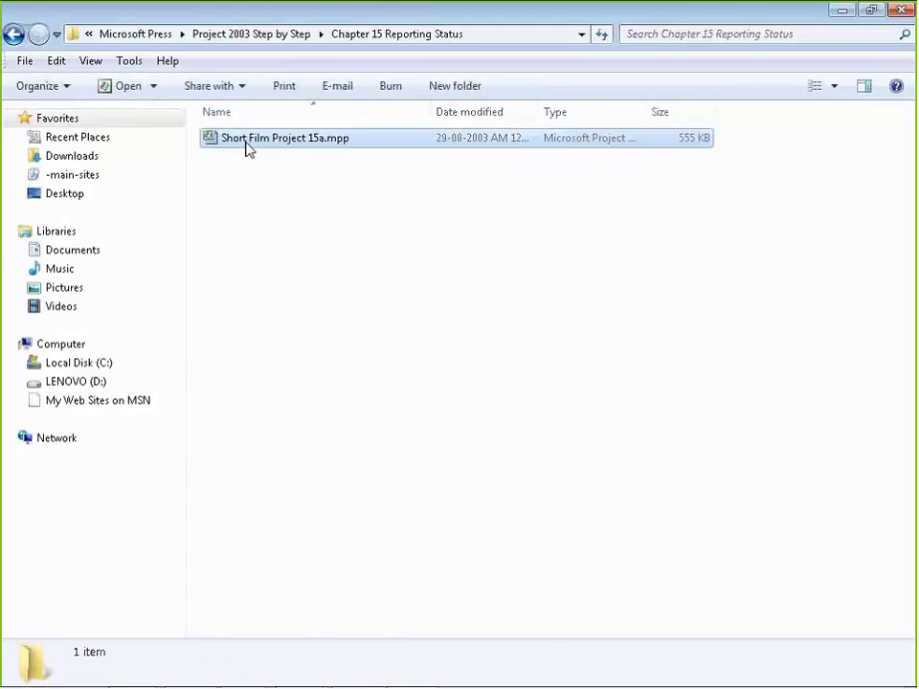
double_click(246, 146)
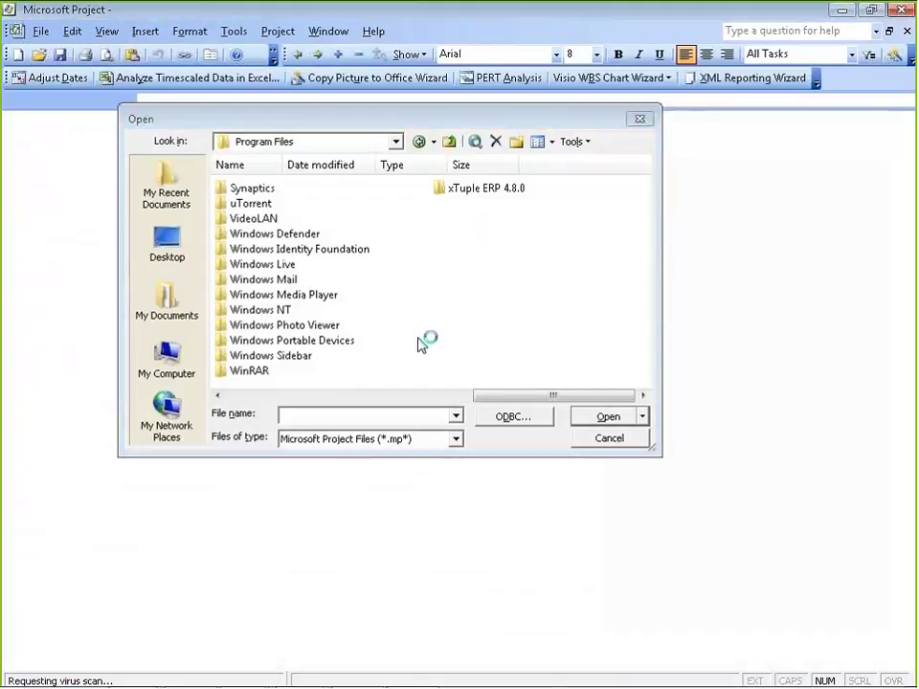
left_click(611, 439)
Step: Enlarge the Gantt chart area beside the task names and check the progress details of the Review script bar
left_click_drag(293, 278, 527, 249)
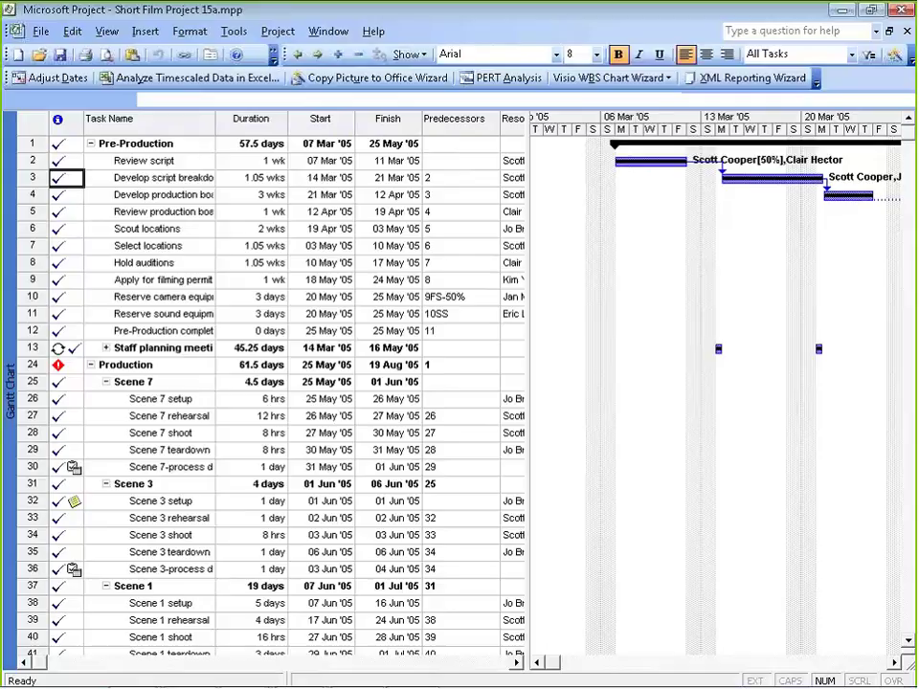
left_click_drag(527, 287, 324, 287)
left_click_drag(167, 287, 171, 287)
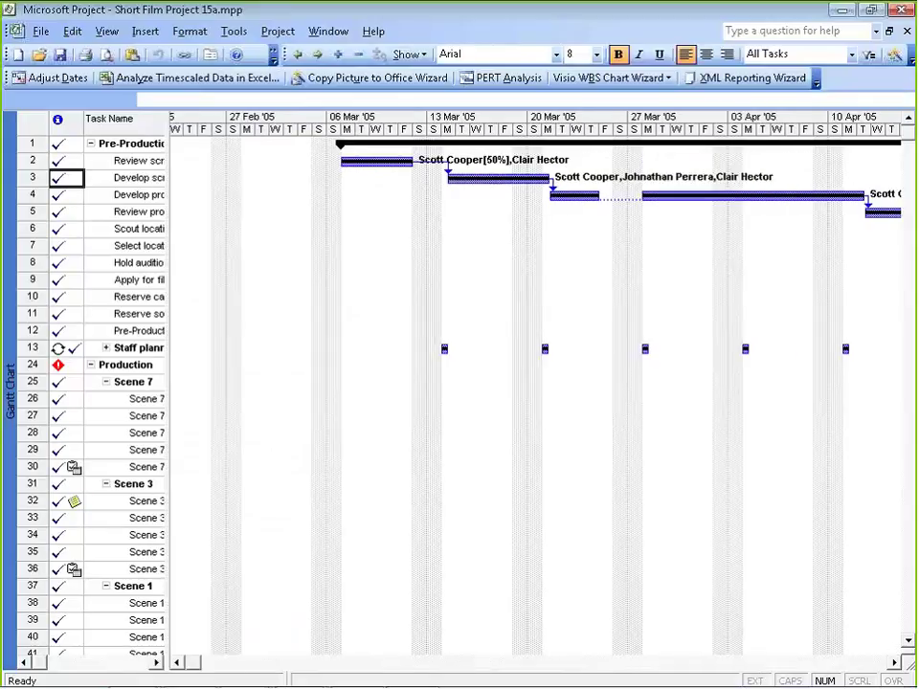
right_click(515, 247)
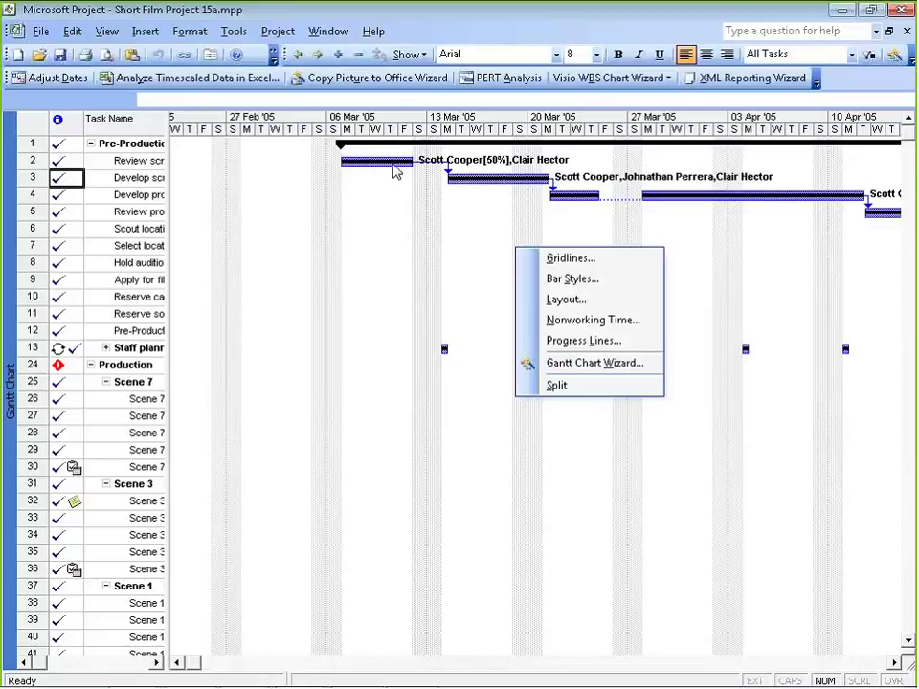
left_click(394, 171)
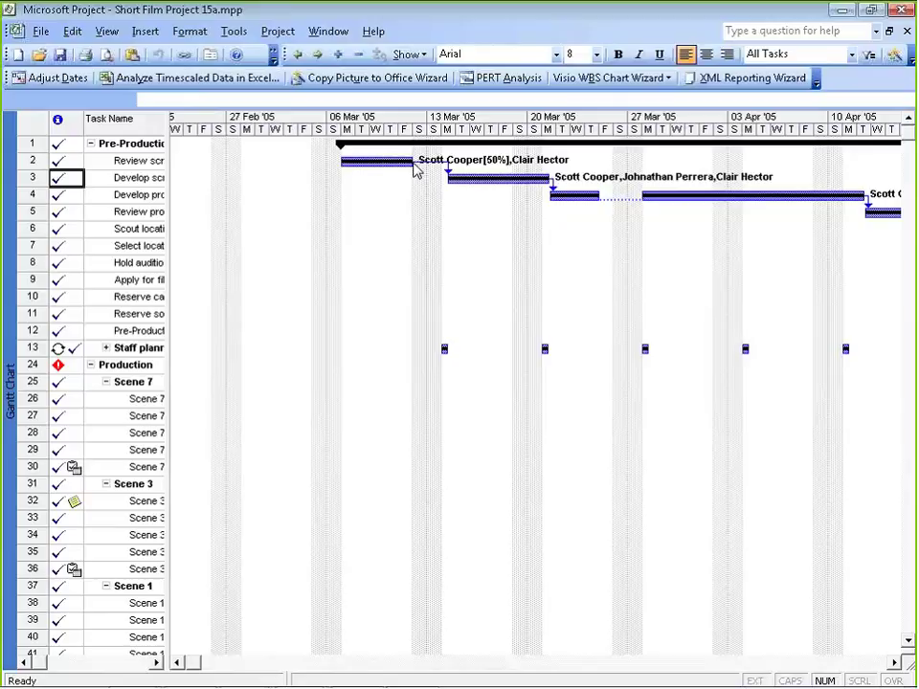
left_click_drag(404, 160, 405, 160)
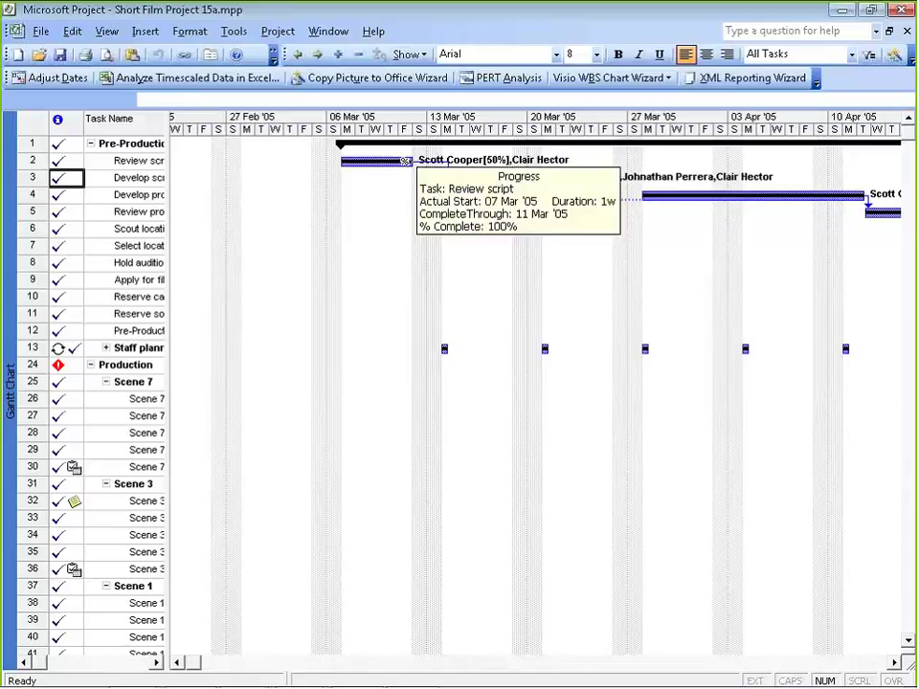
left_click_drag(405, 160, 405, 160)
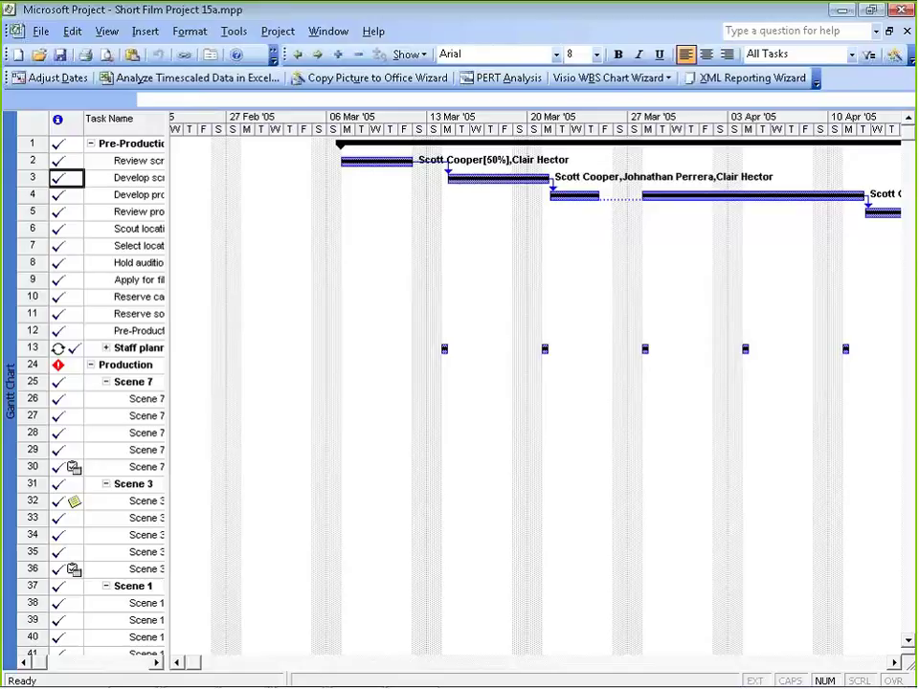
Step: Zoom the Gantt chart timescale to the entire project
left_click(894, 663)
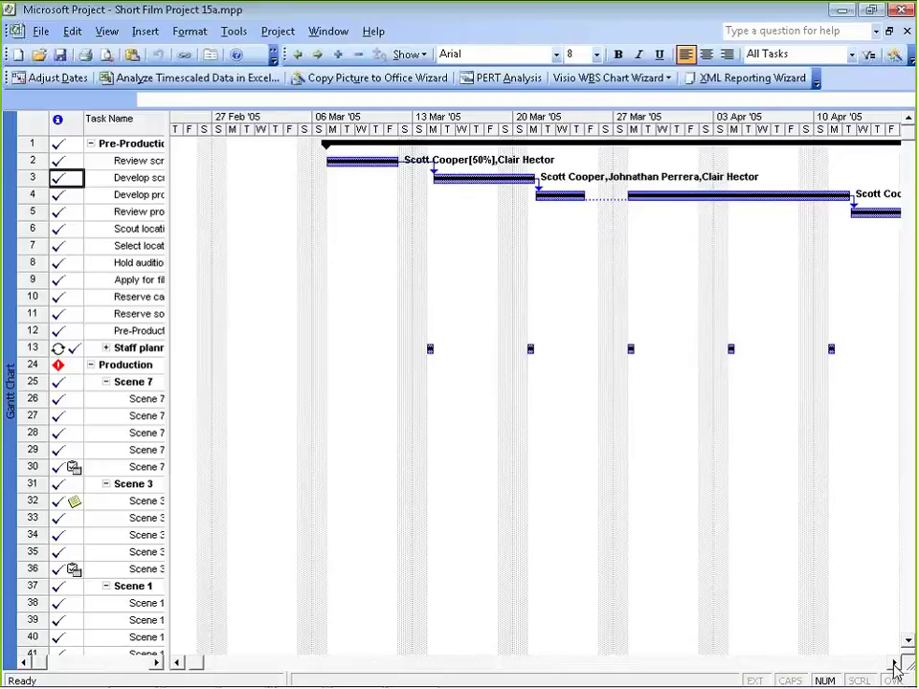
left_click(893, 662)
left_click(894, 662)
left_click(894, 662)
left_click(894, 663)
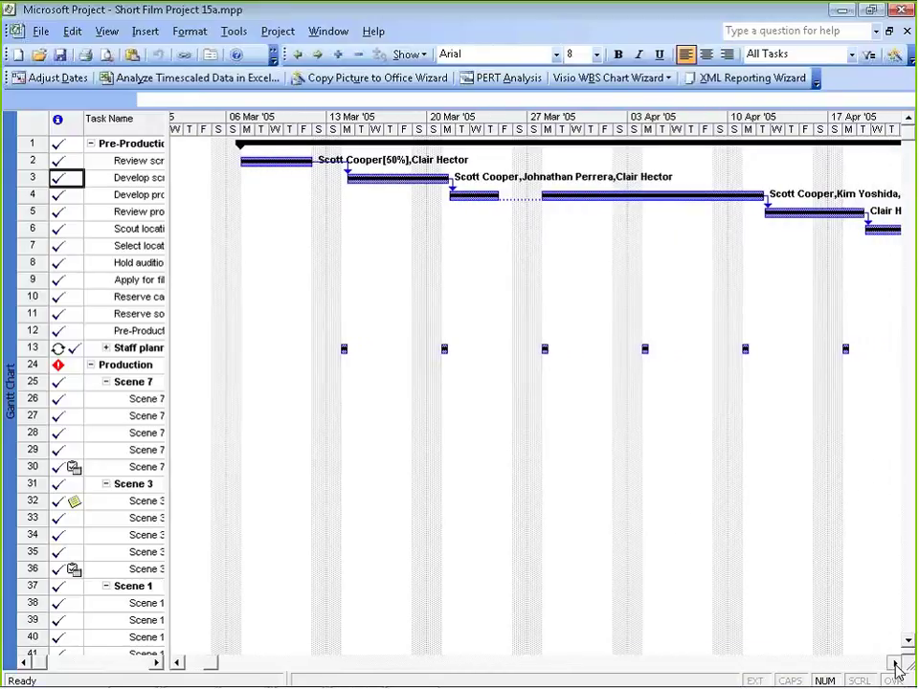
left_click(894, 663)
scroll(833, 557, "down", 4)
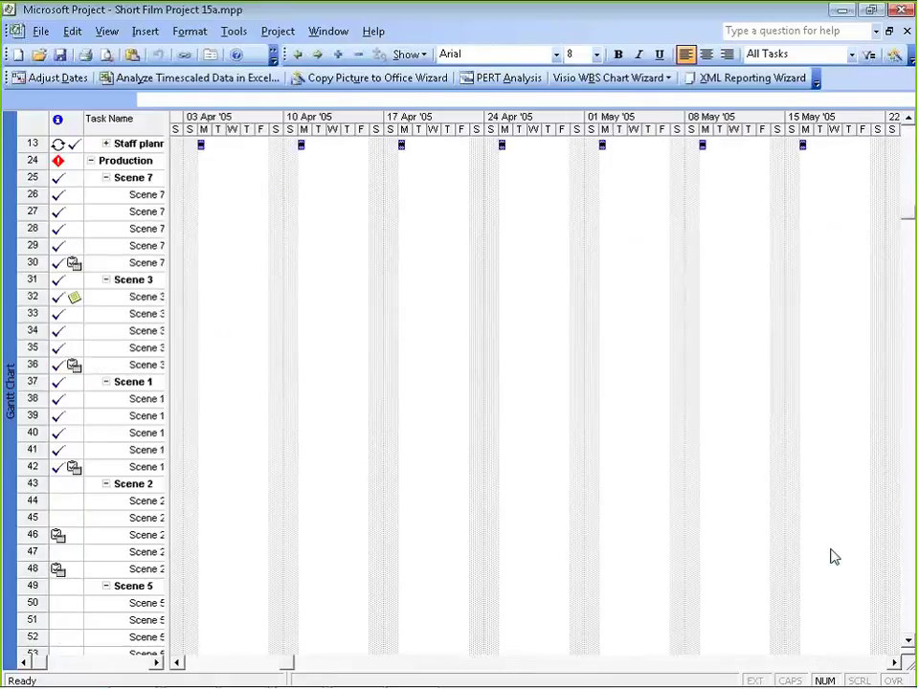
right_click(302, 264)
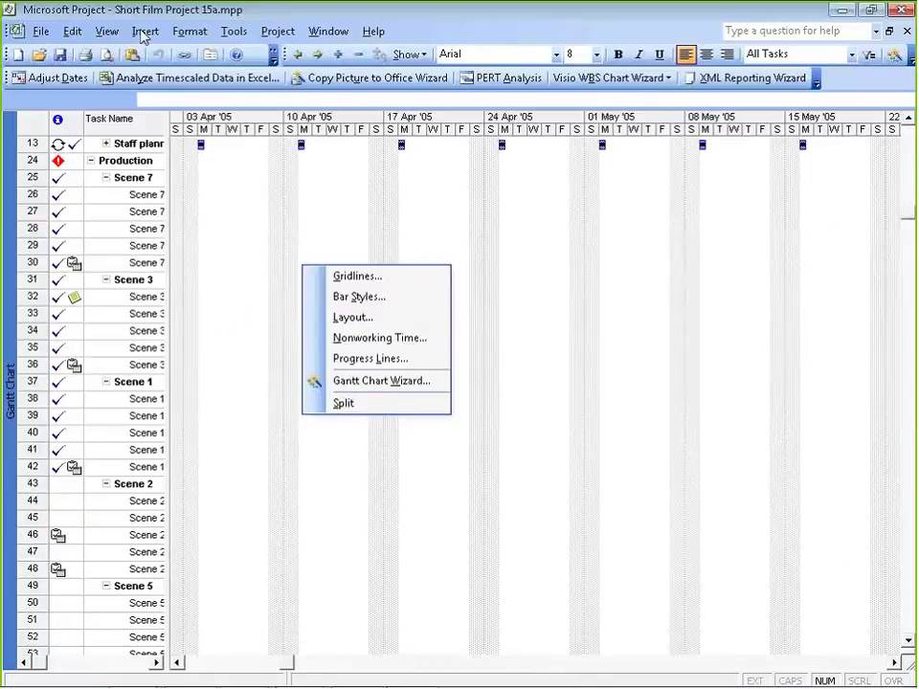
left_click(106, 30)
key("Return")
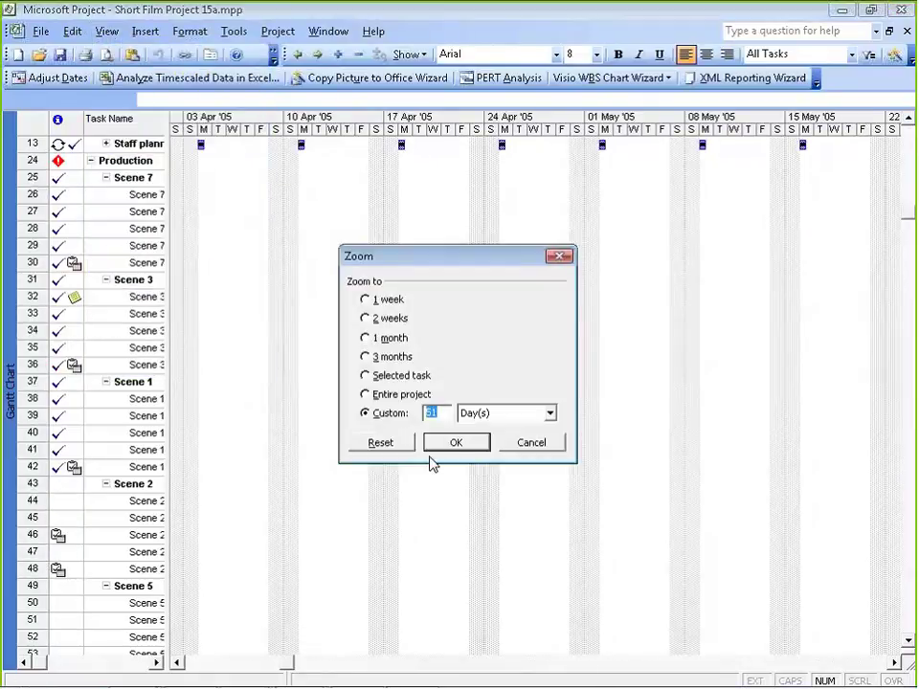
key("alt+e")
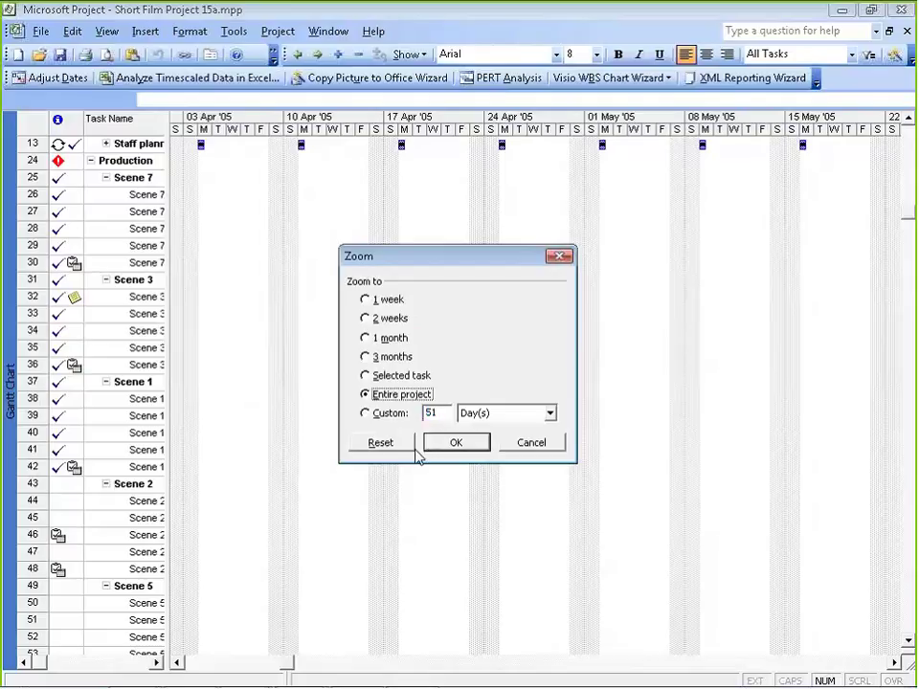
left_click(454, 442)
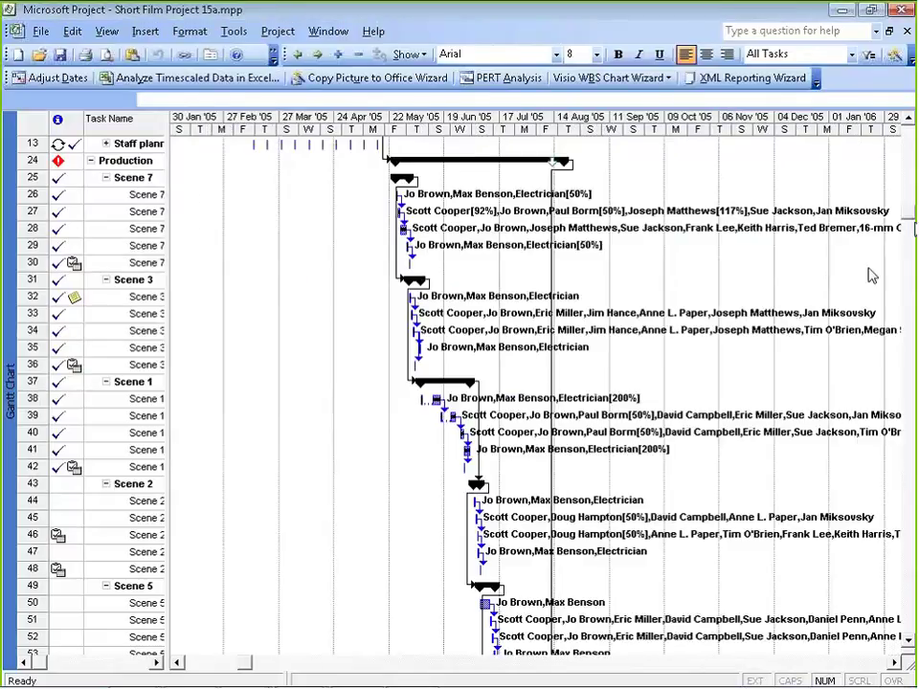
Step: Select the Log footage task (74) and widen the task table to reveal the columns through Resource Names
scroll(771, 512, "down", 13)
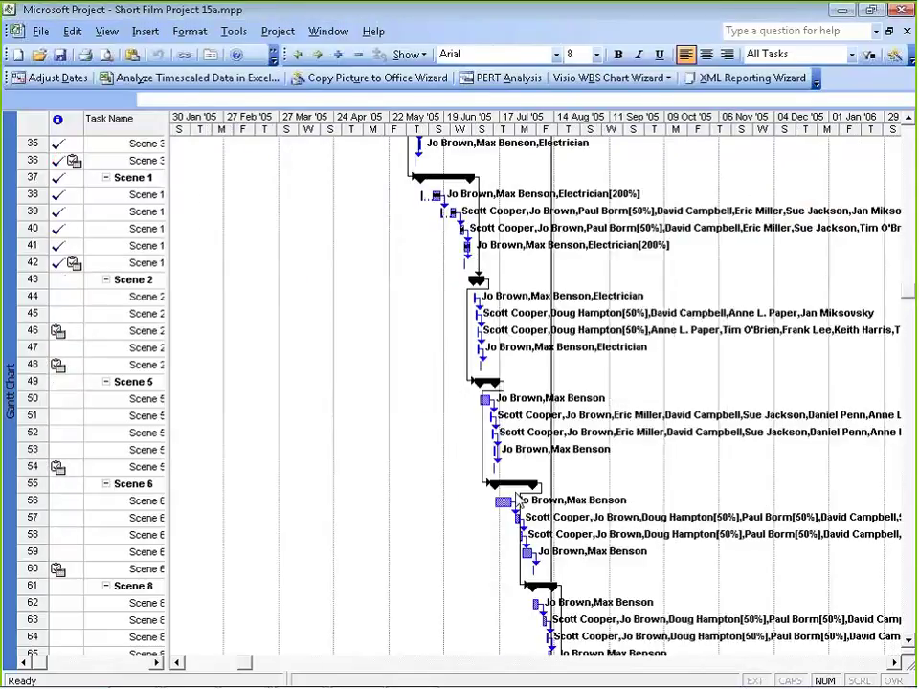
scroll(771, 512, "down", 3)
scroll(560, 432, "up", 6)
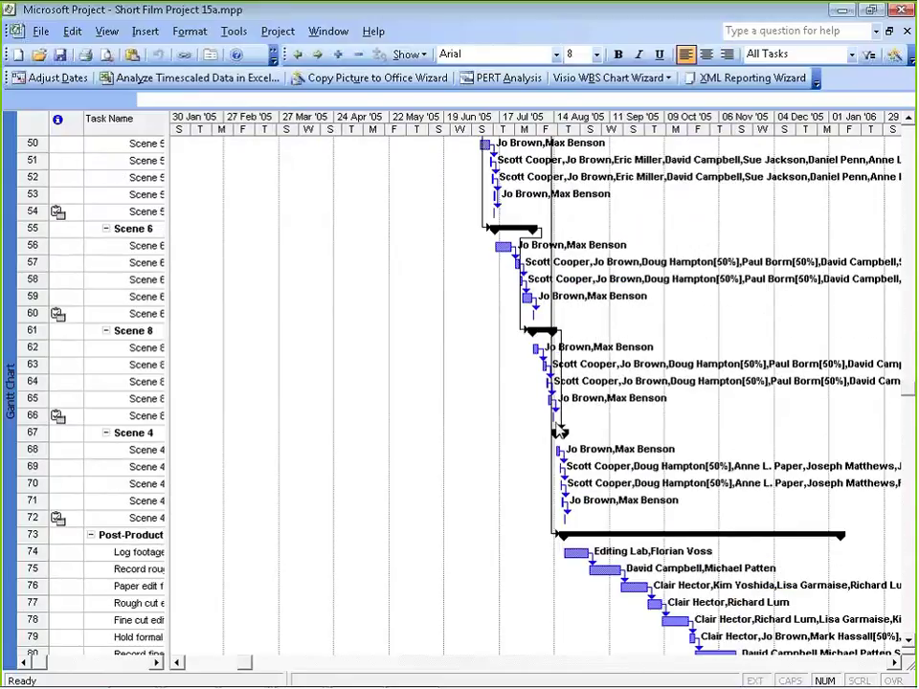
left_click(580, 552)
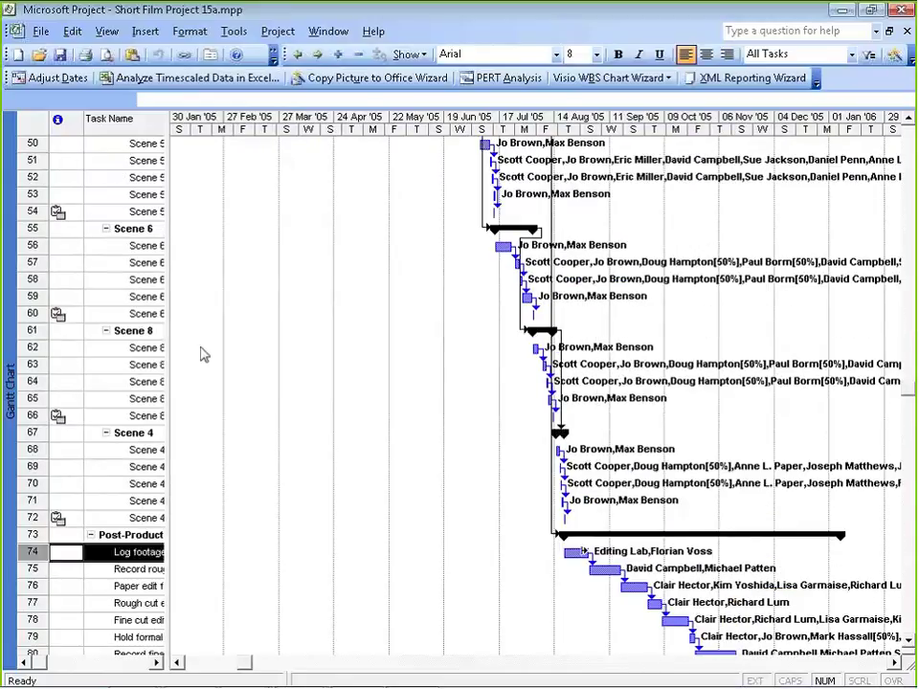
left_click_drag(168, 354, 595, 330)
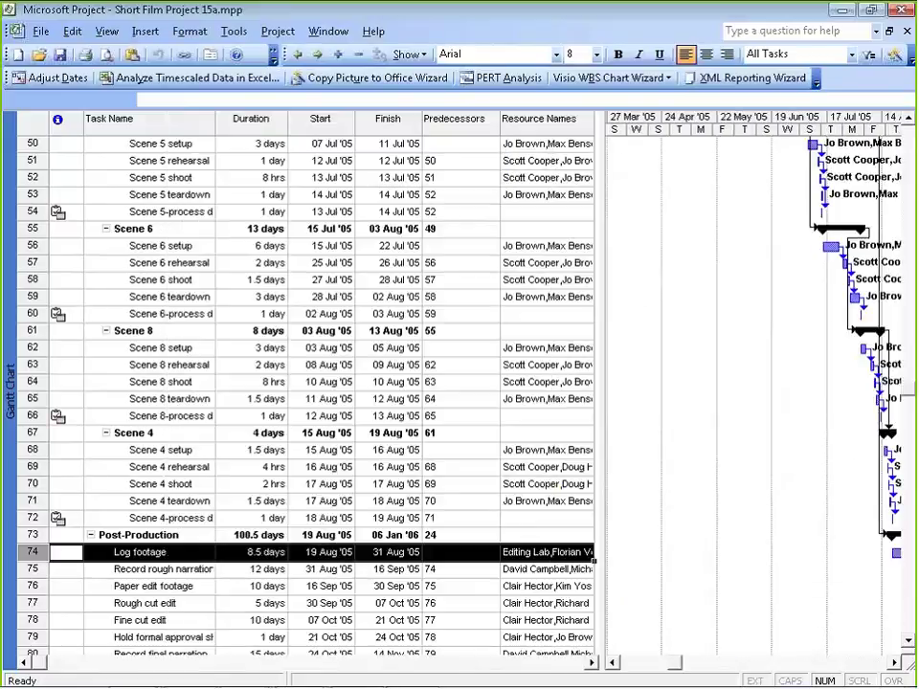
Step: Open the project summary report from the Overview reports and examine its dates, duration, work, cost and status sections
left_click(107, 30)
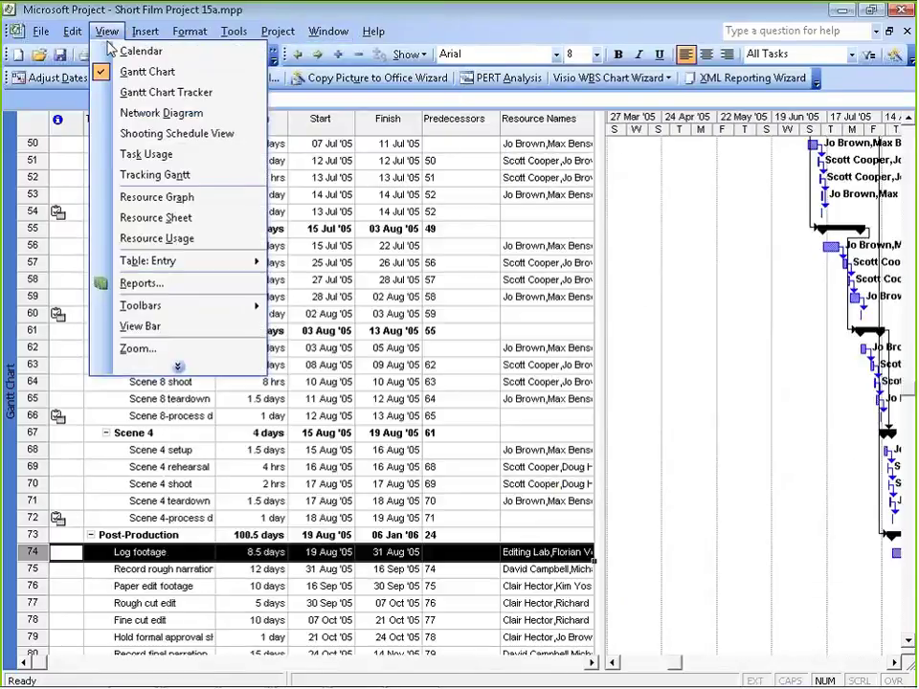
left_click(145, 283)
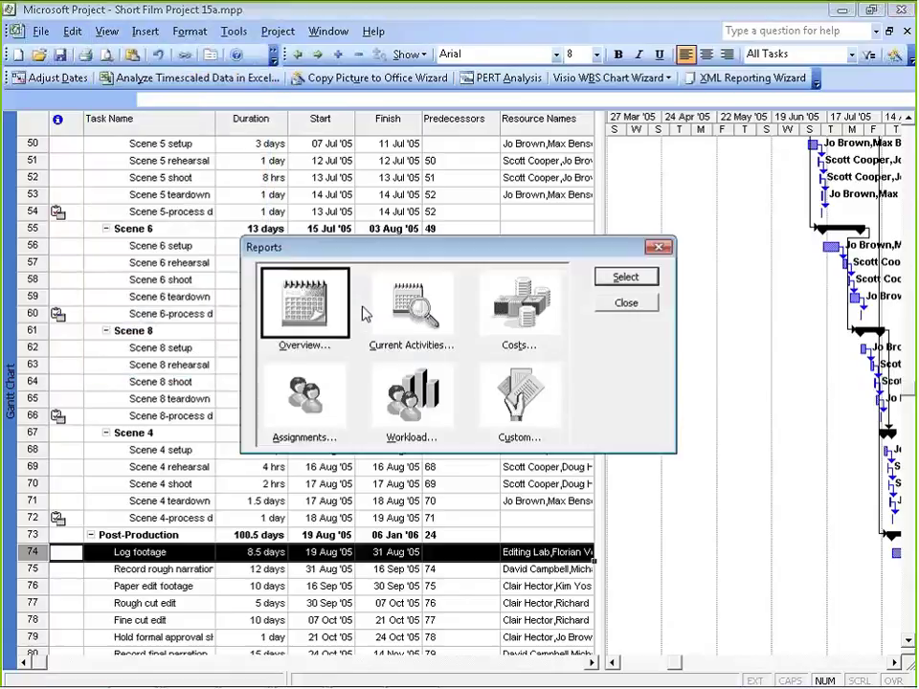
double_click(306, 304)
double_click(306, 301)
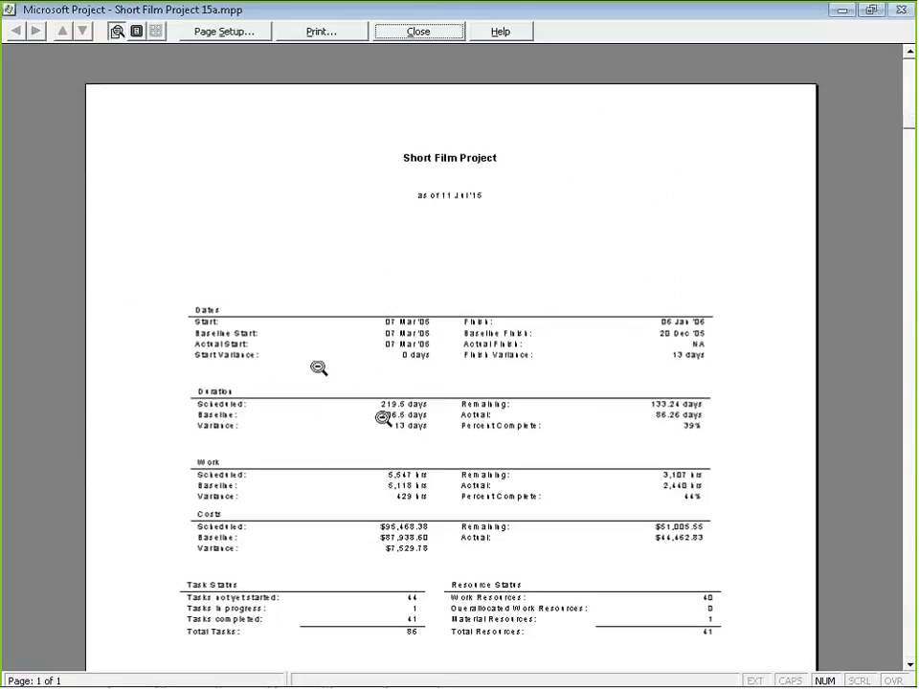
scroll(437, 303, "down", 2)
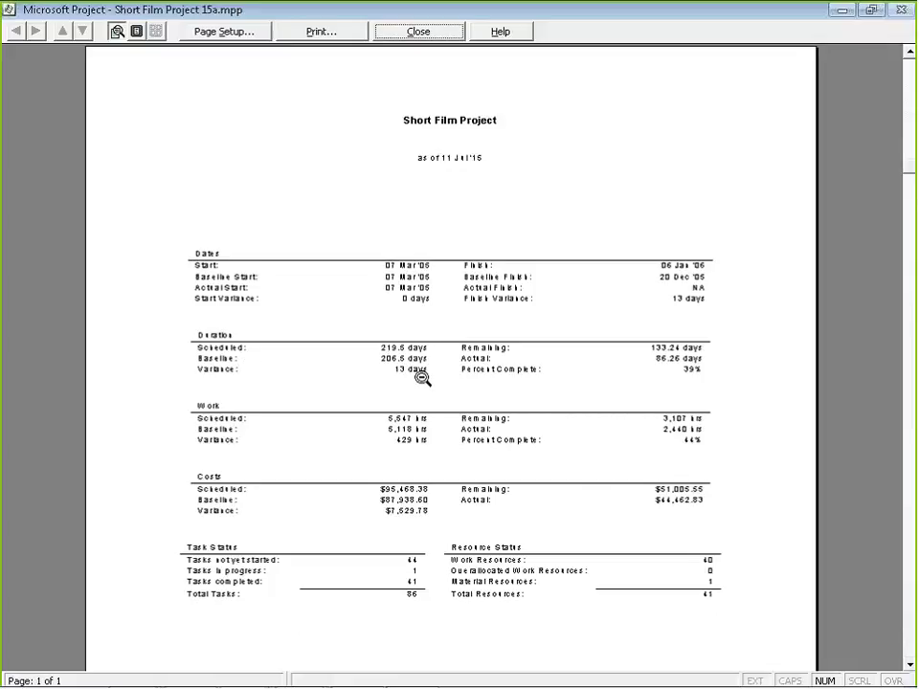
left_click(426, 524)
left_click(421, 516)
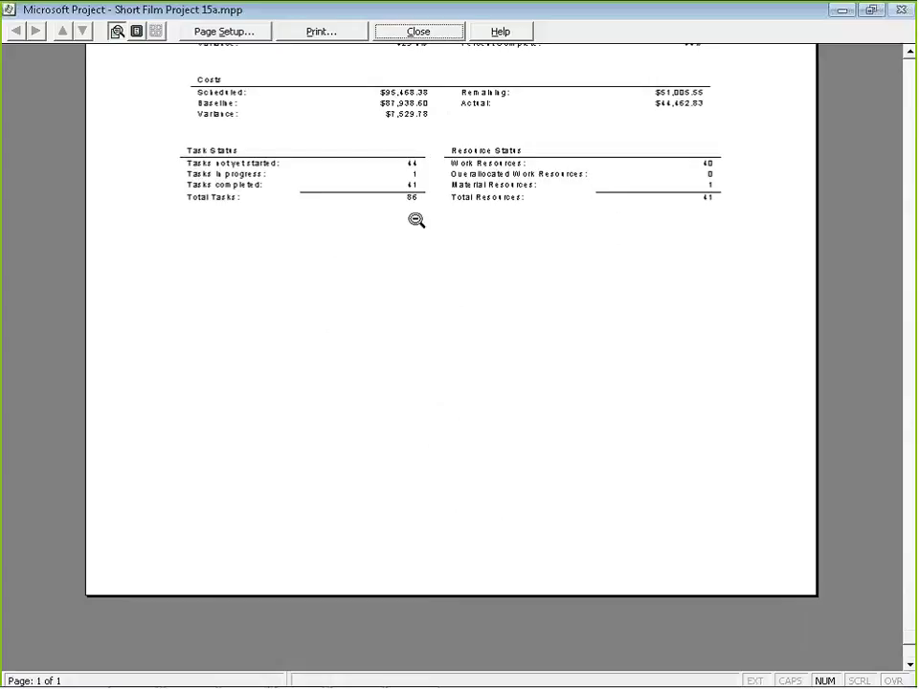
scroll(491, 248, "up", 5)
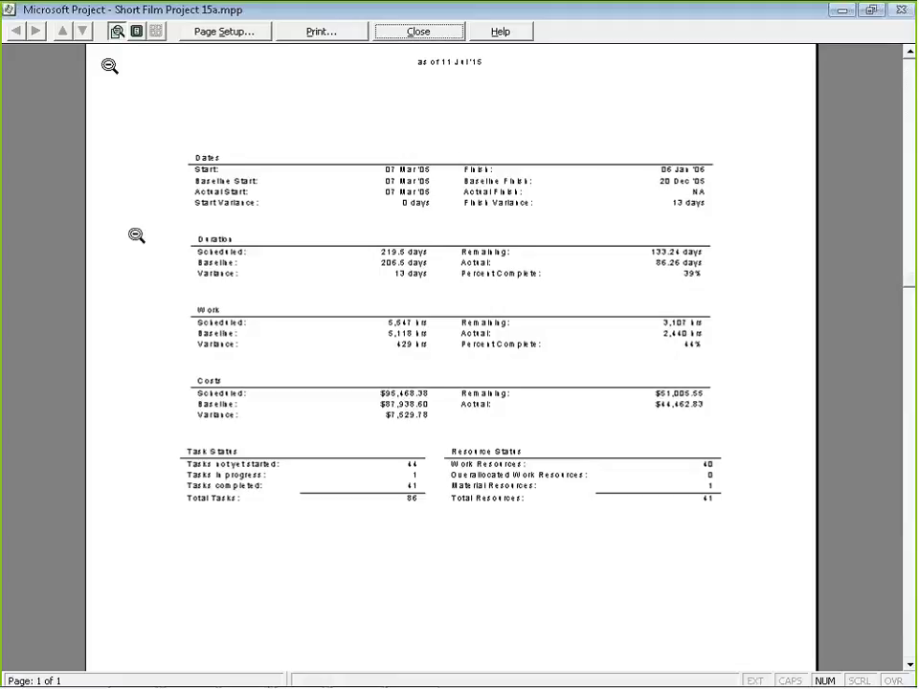
Step: Close the project summary preview and the Reports dialog, and widen the task table area past the Resource Names column
left_click(410, 36)
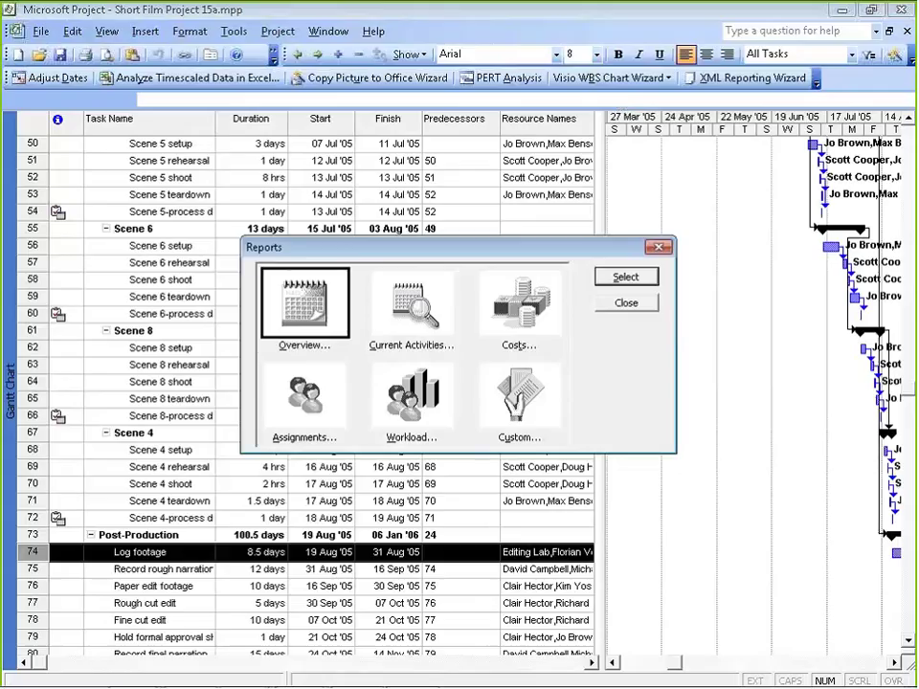
left_click(613, 305)
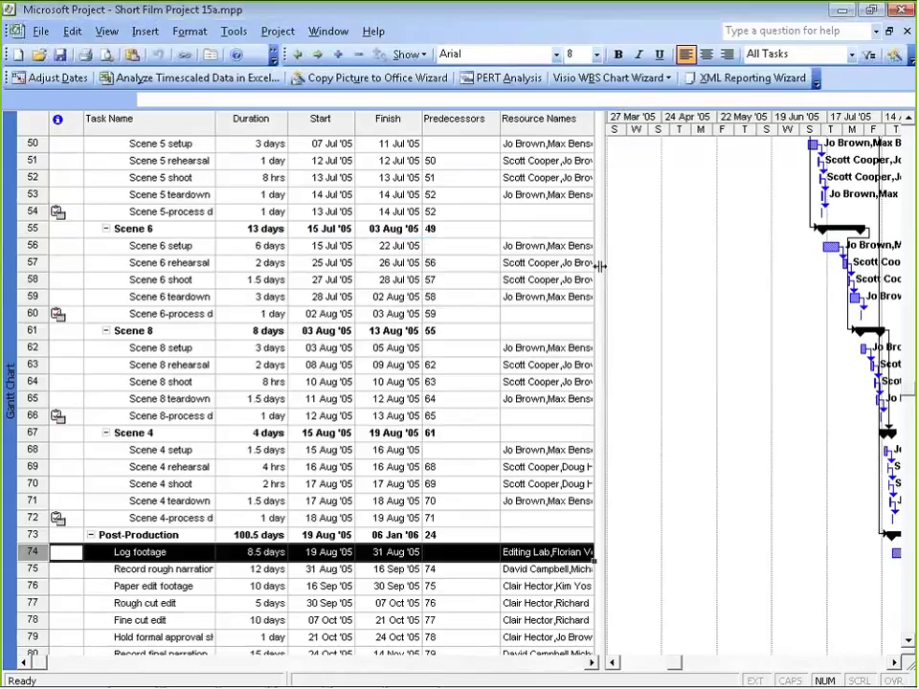
left_click_drag(599, 266, 693, 266)
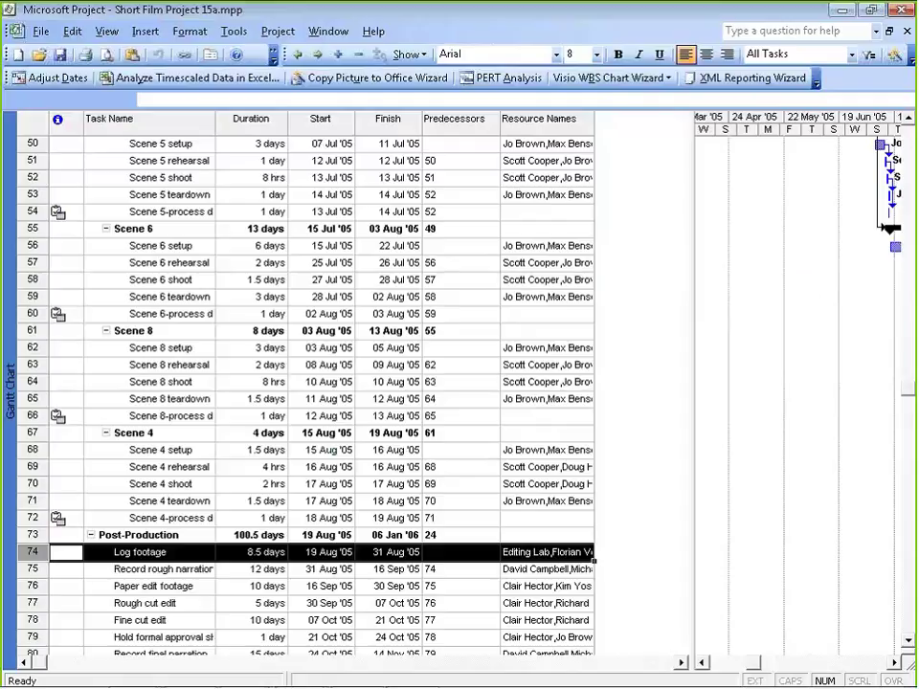
Step: Search the installed programs for ProjectLibre, launch it and dismiss the Tip of the Day
mouse_move(3, 643)
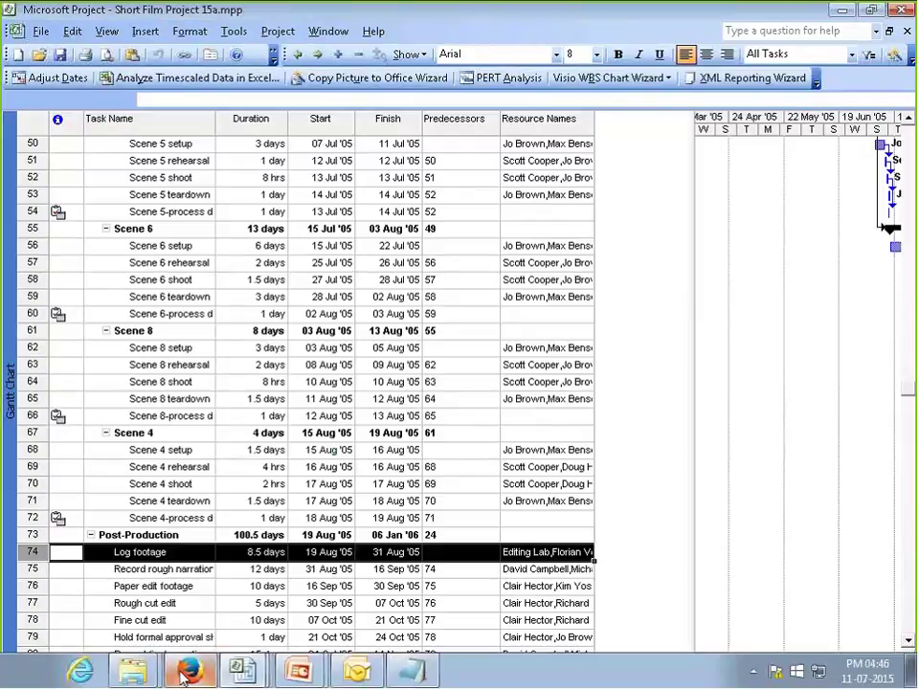
mouse_move(132, 672)
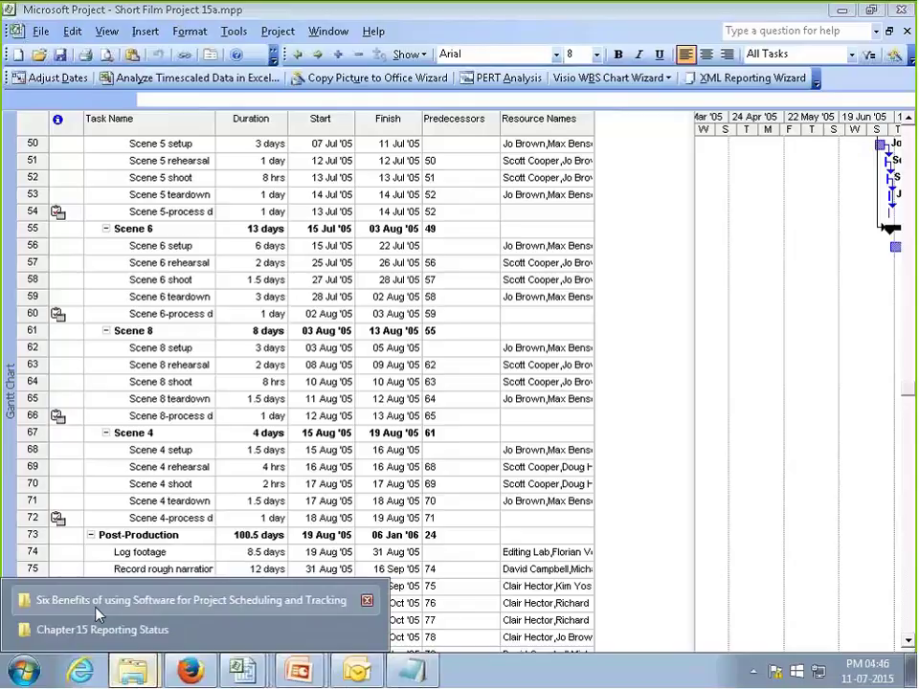
left_click(32, 654)
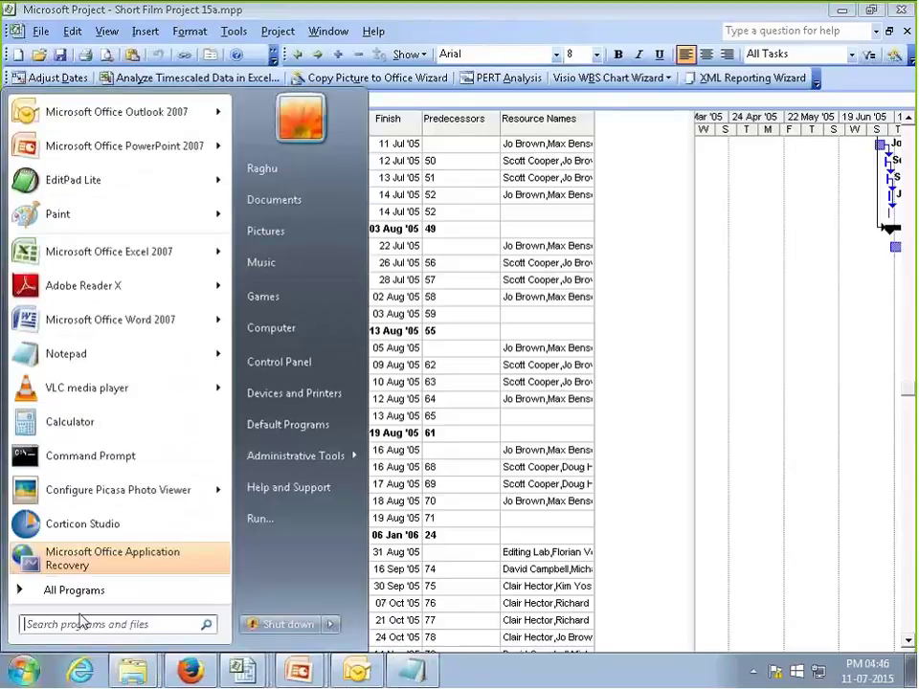
type("pro")
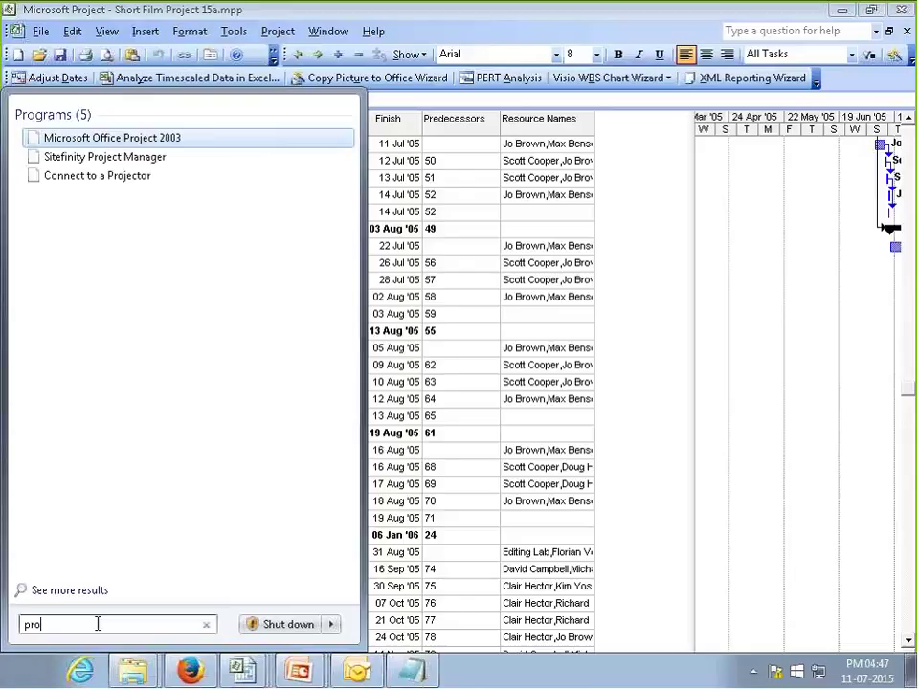
type("ject")
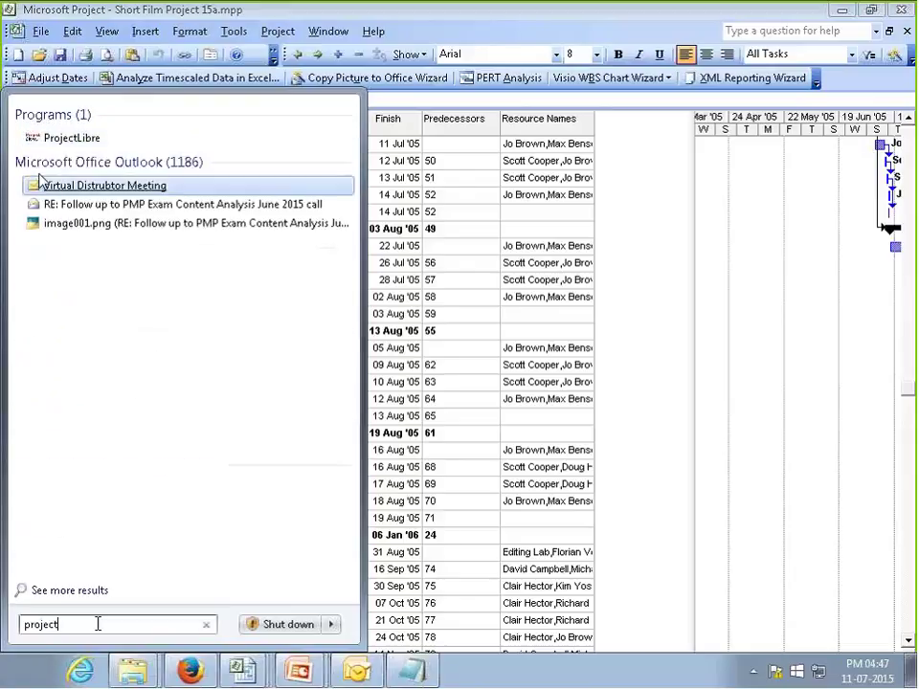
type("li")
key("Return")
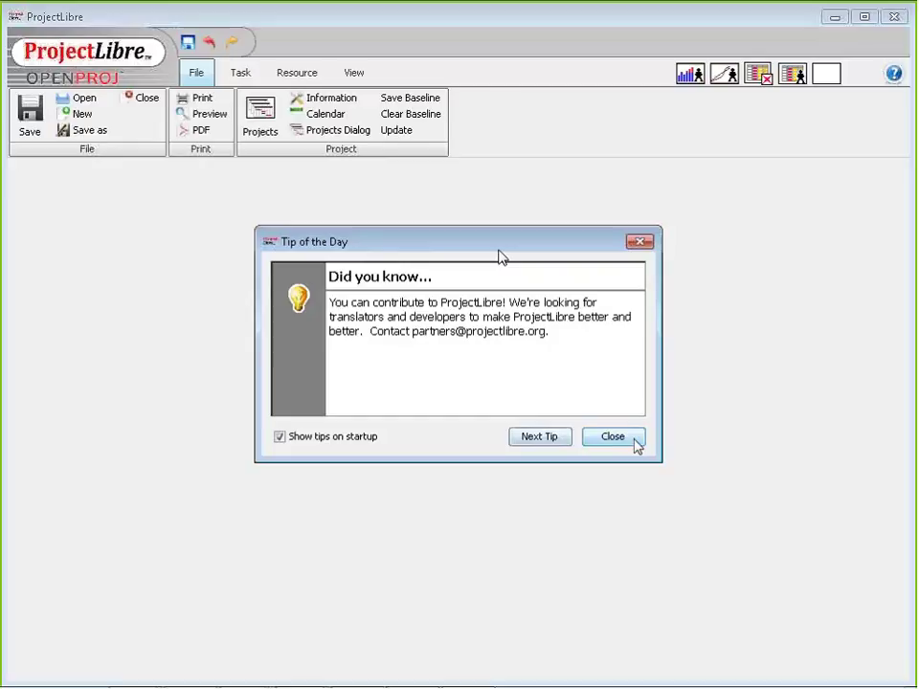
left_click(635, 444)
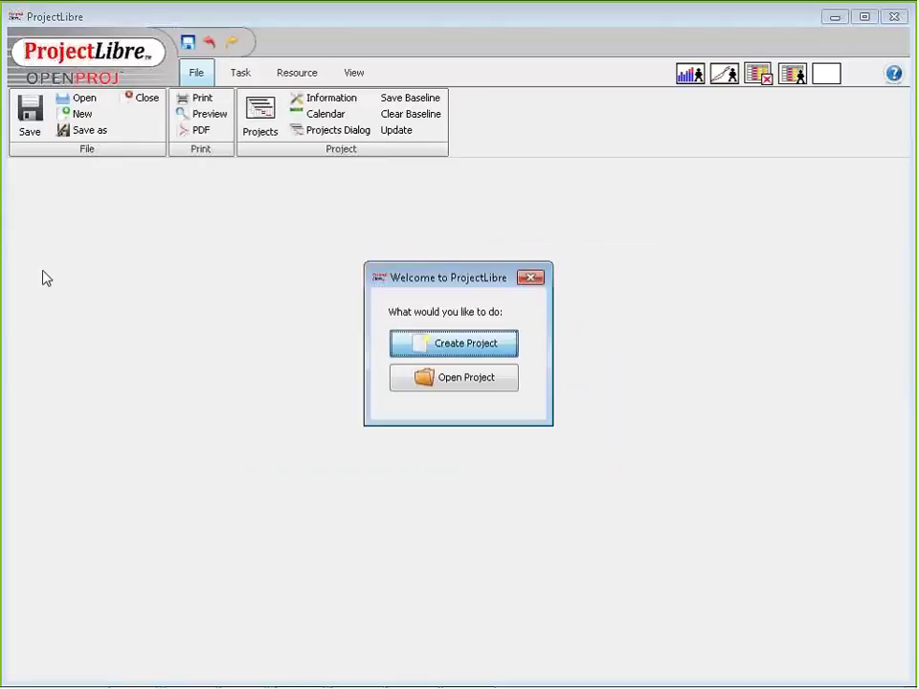
Step: Open the project Wingtip Toys Commercial - Baseline.mpp from the Six Benefits of using Software for Project Scheduling and Tracking folder under webinars
left_click(455, 382)
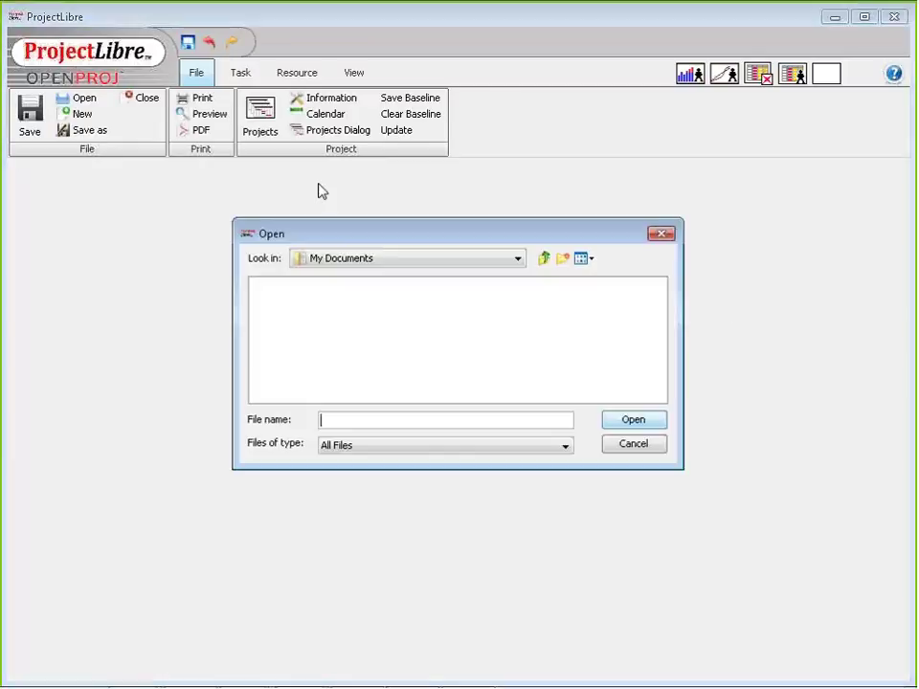
left_click(433, 258)
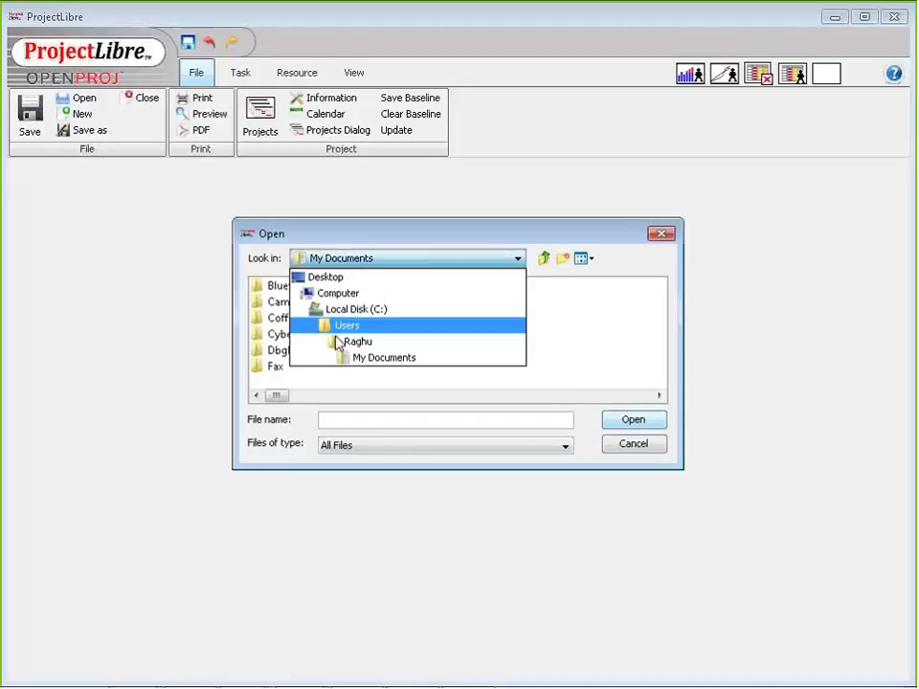
left_click(358, 310)
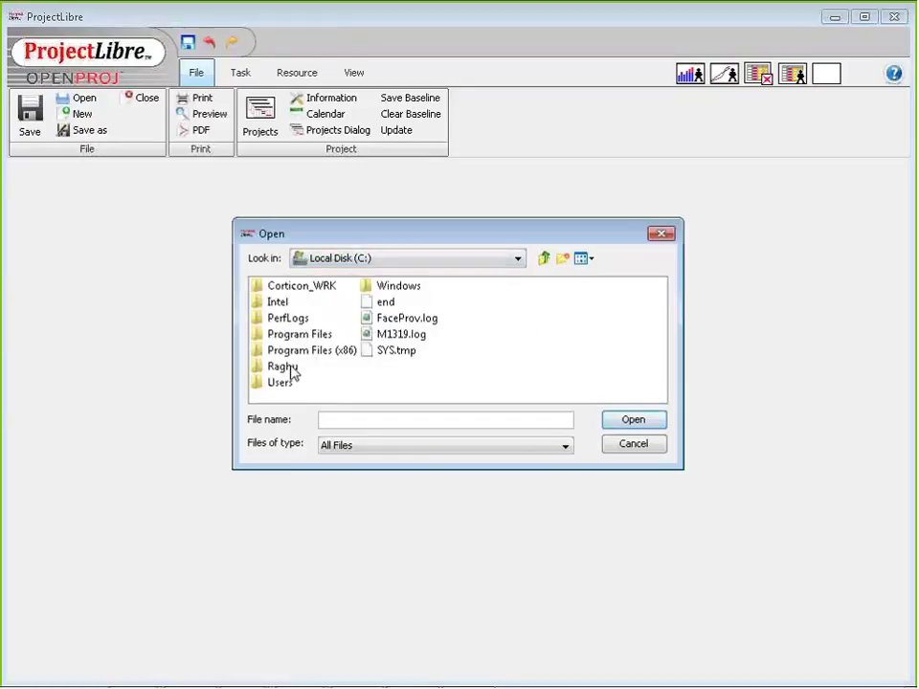
double_click(288, 368)
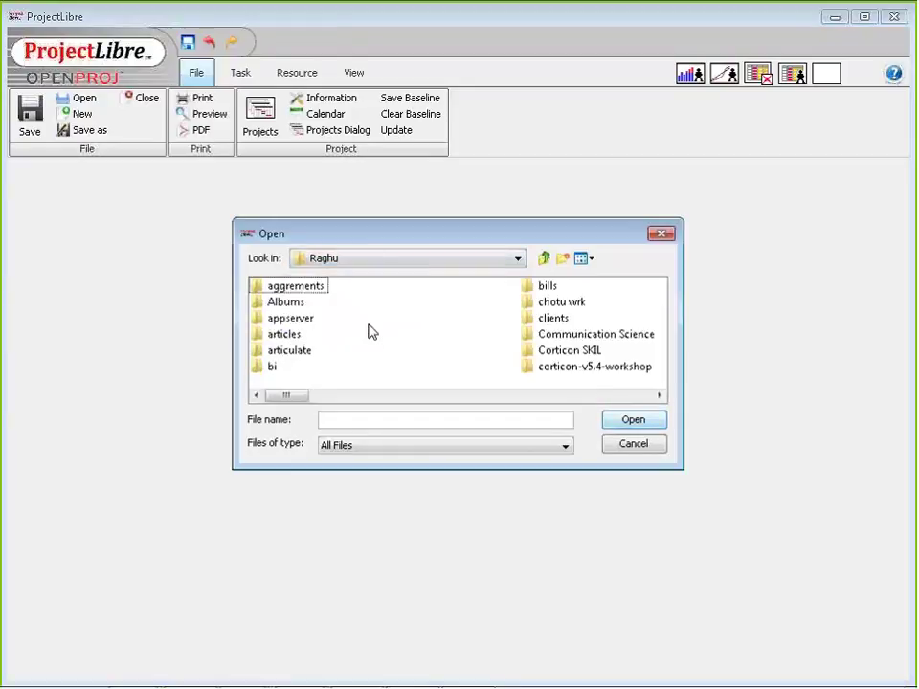
key("w")
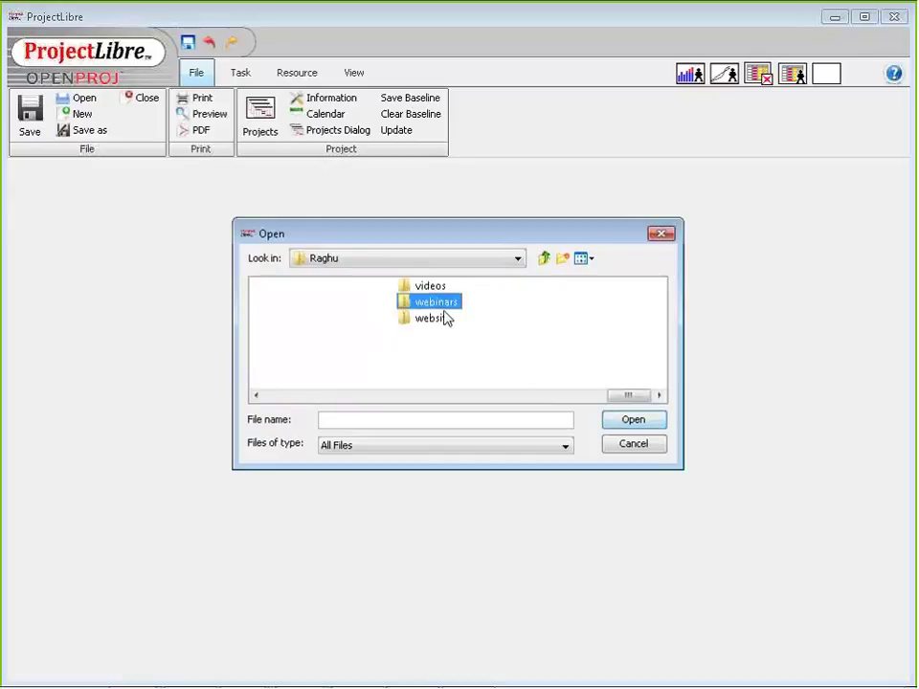
key("Return")
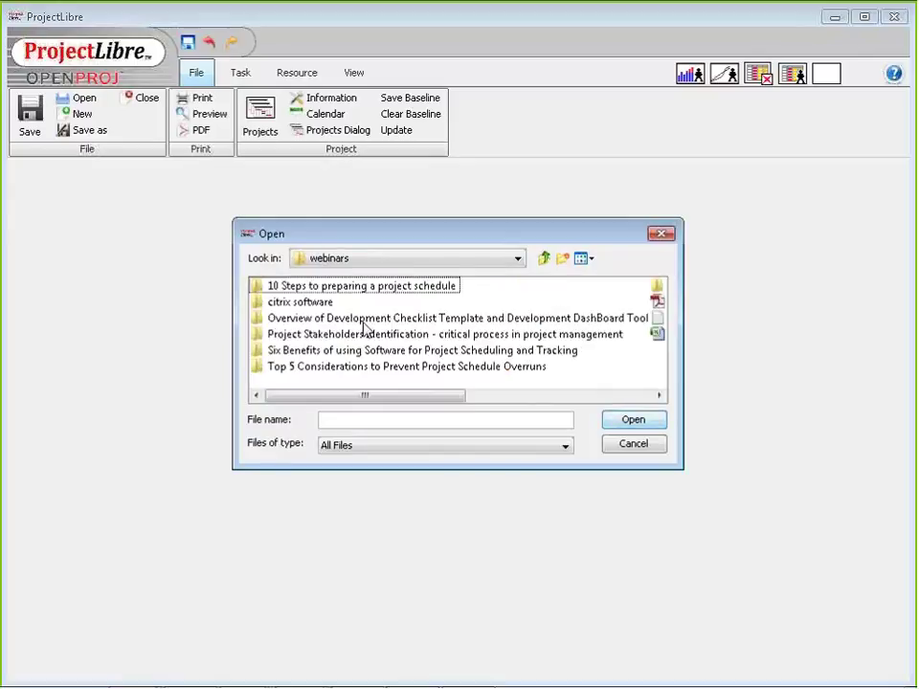
double_click(361, 351)
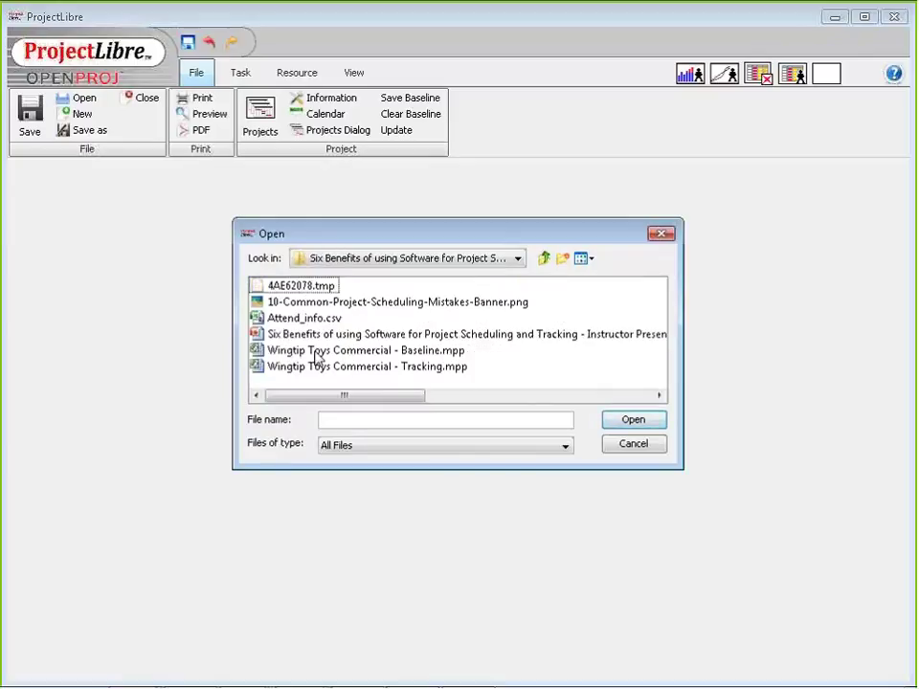
double_click(354, 366)
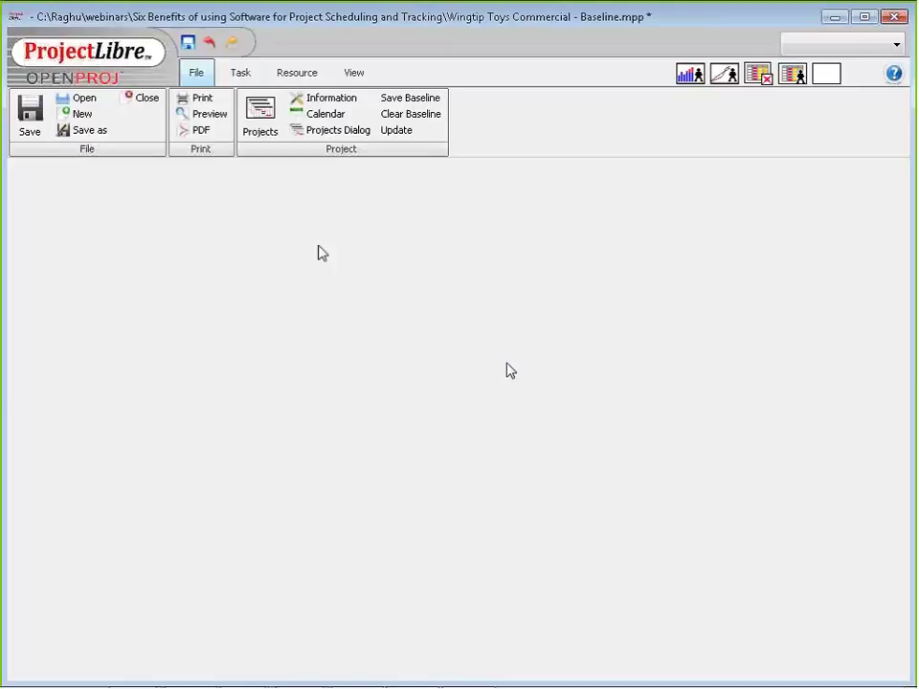
Step: Show the task commands and narrow the task table to the Duration column so the Gantt chart gets more room
left_click(236, 74)
left_click_drag(449, 411, 317, 412)
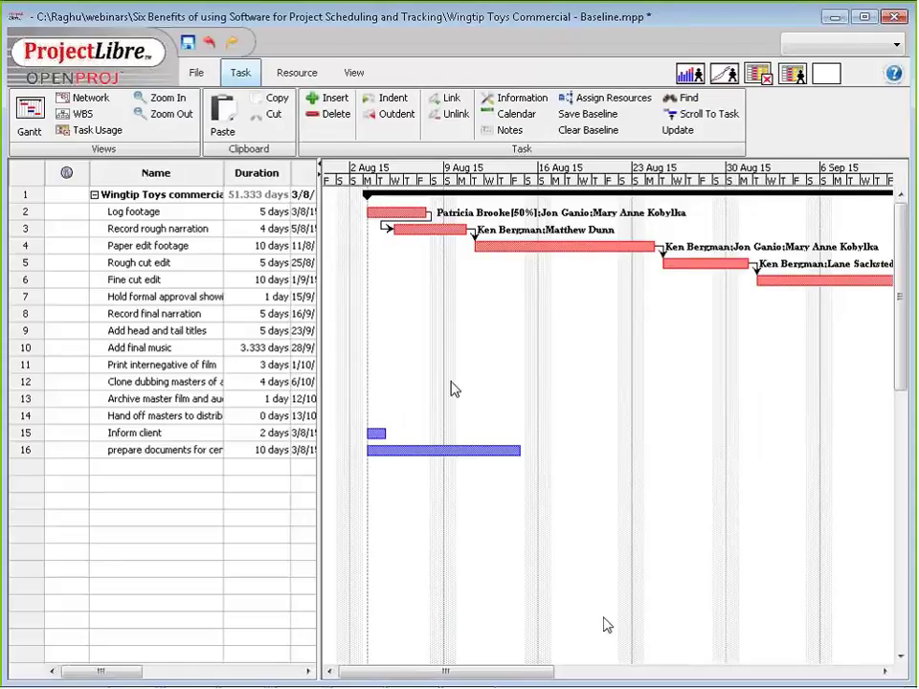
left_click_drag(525, 667, 844, 131)
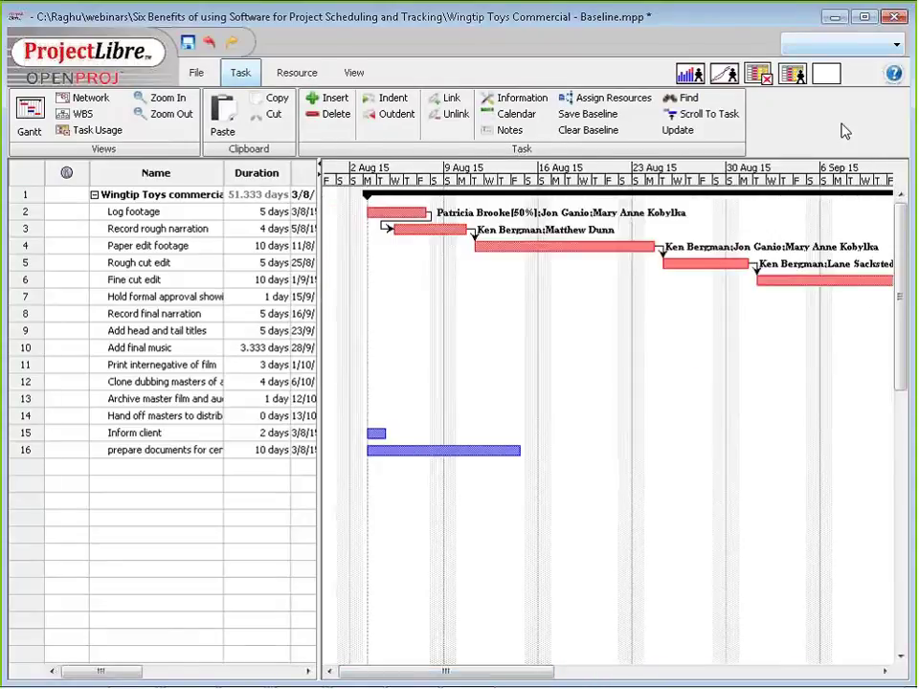
Step: Show the resource histogram and the work/cost charts below the Gantt chart, examine their options and adjust the task table width
left_click(689, 75)
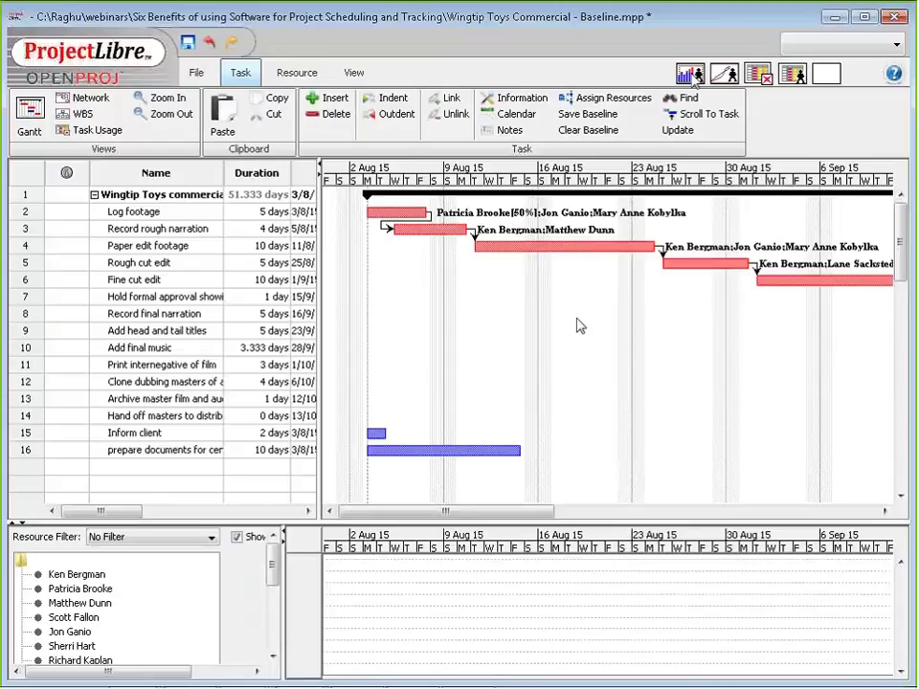
left_click_drag(273, 569, 290, 613)
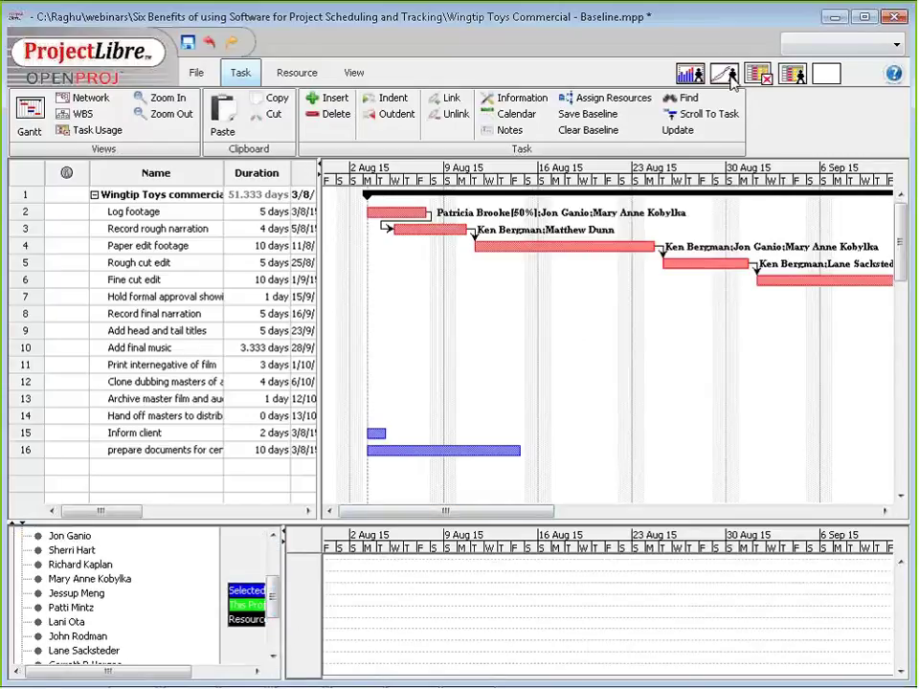
left_click(728, 76)
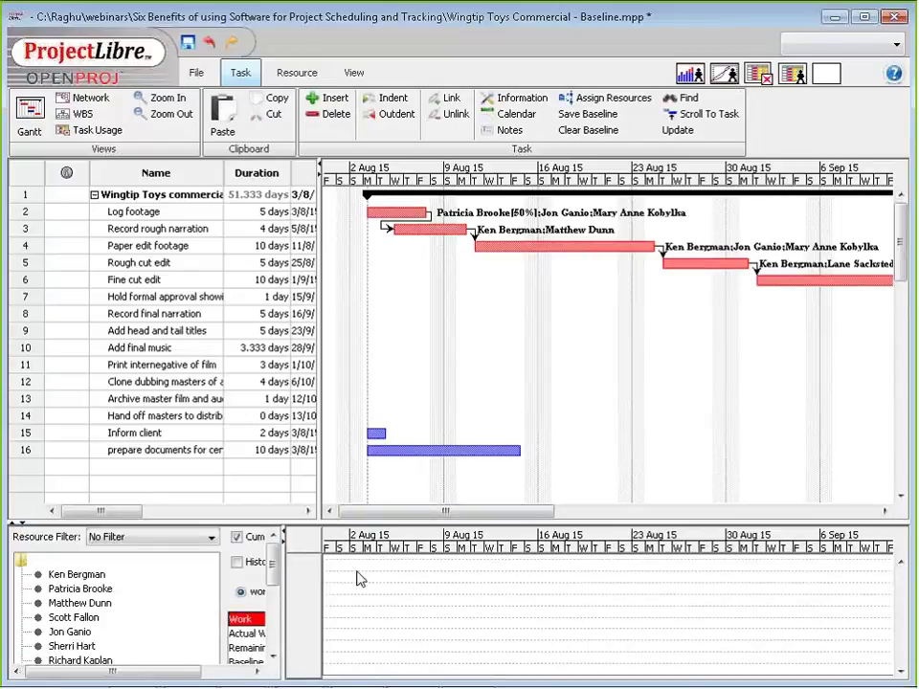
left_click_drag(275, 590, 465, 625)
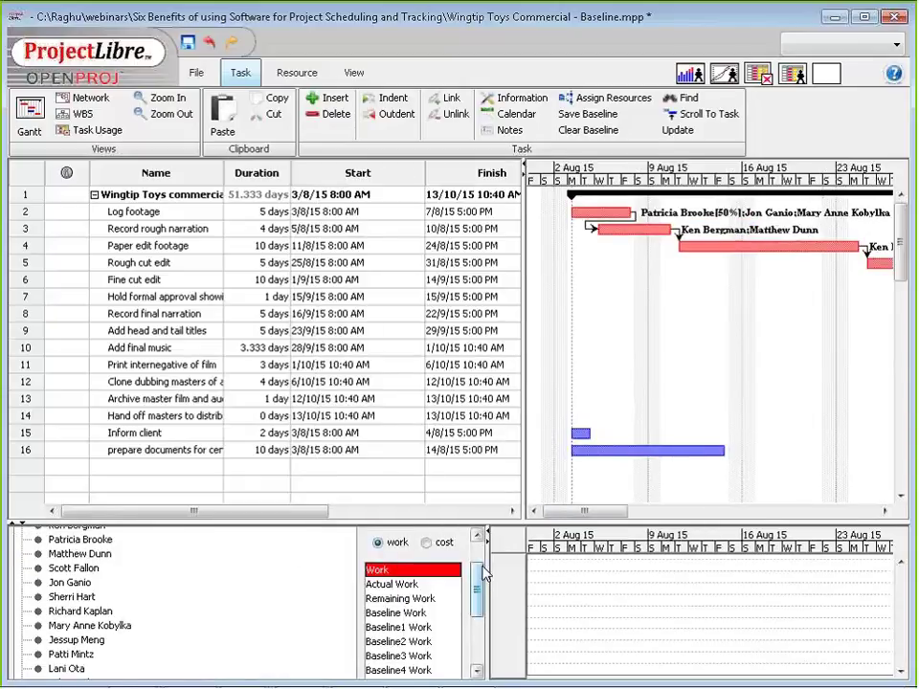
left_click_drag(524, 383, 366, 382)
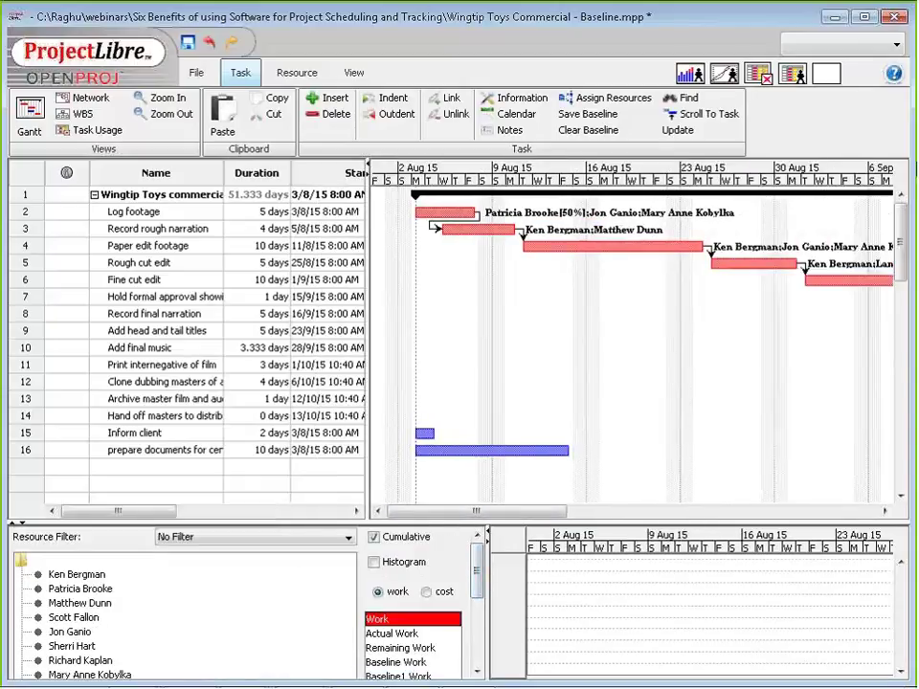
left_click(294, 76)
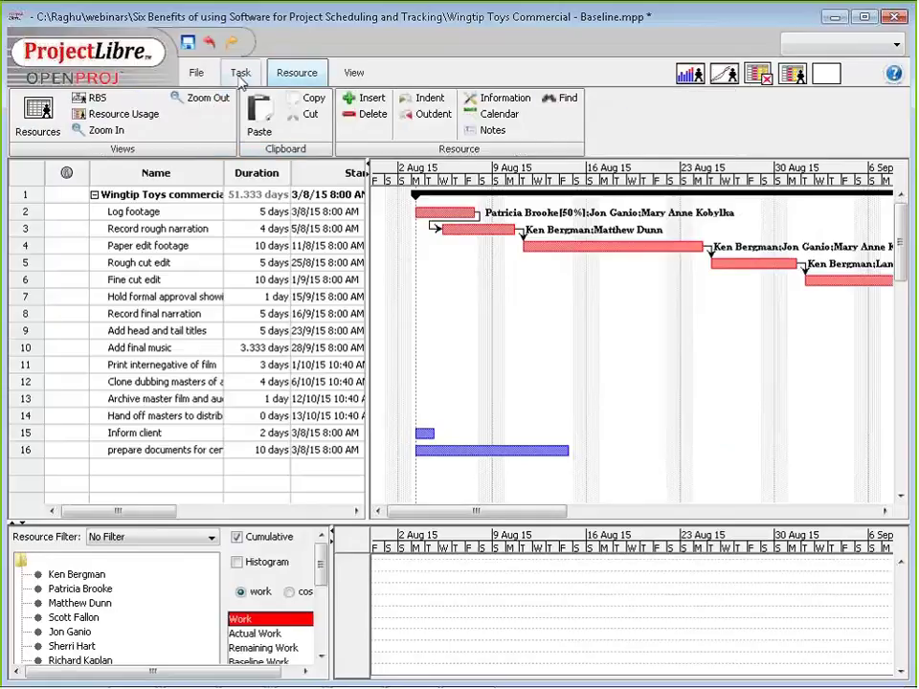
left_click(241, 73)
left_click(362, 74)
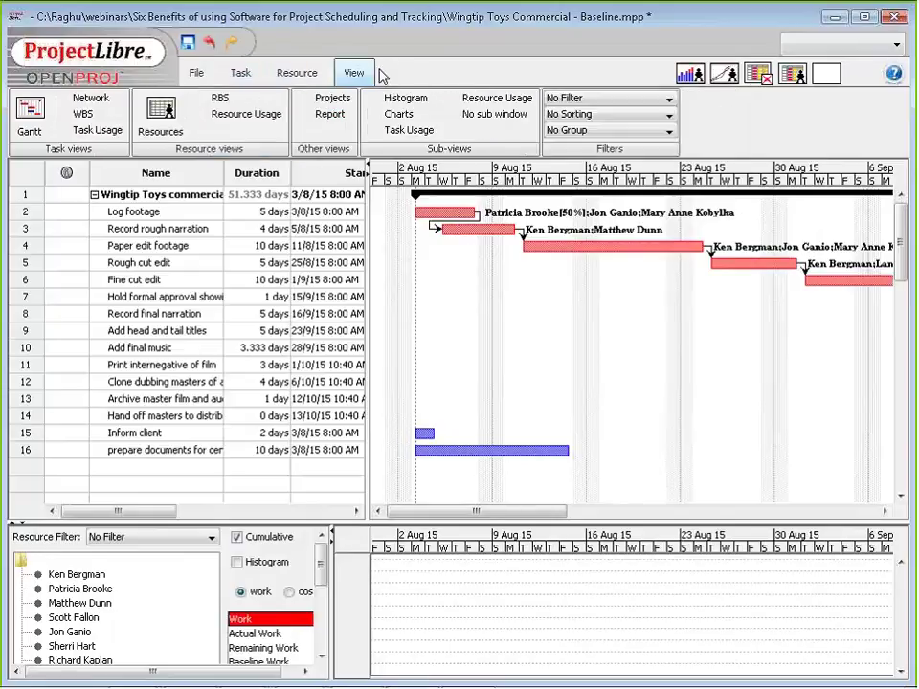
left_click(240, 77)
Step: Display the resource sheet and examine its columns from RBS through the rates, cost per use and base calendar
left_click(294, 74)
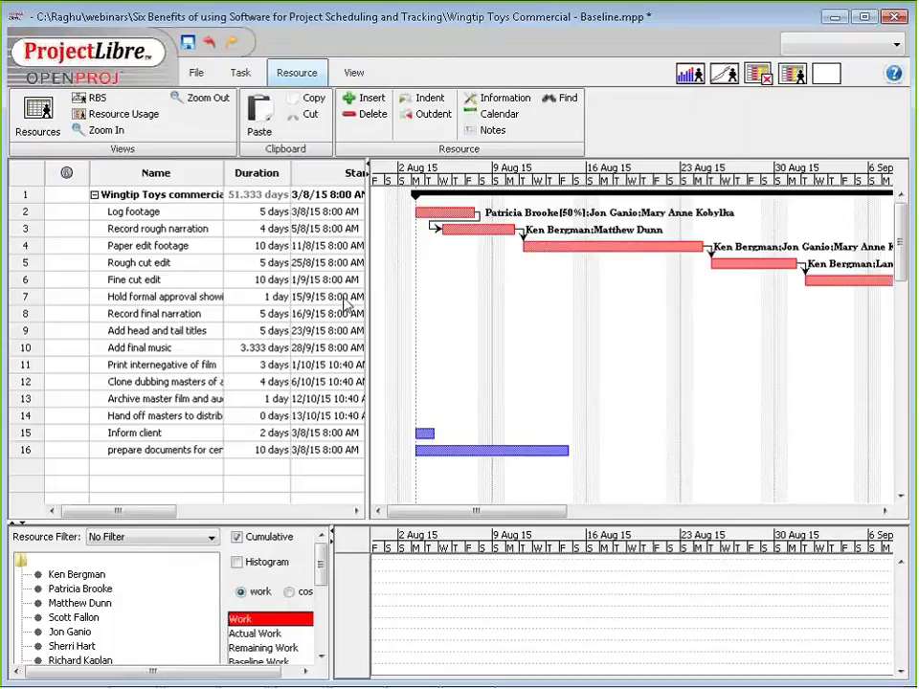
left_click_drag(375, 303, 387, 302)
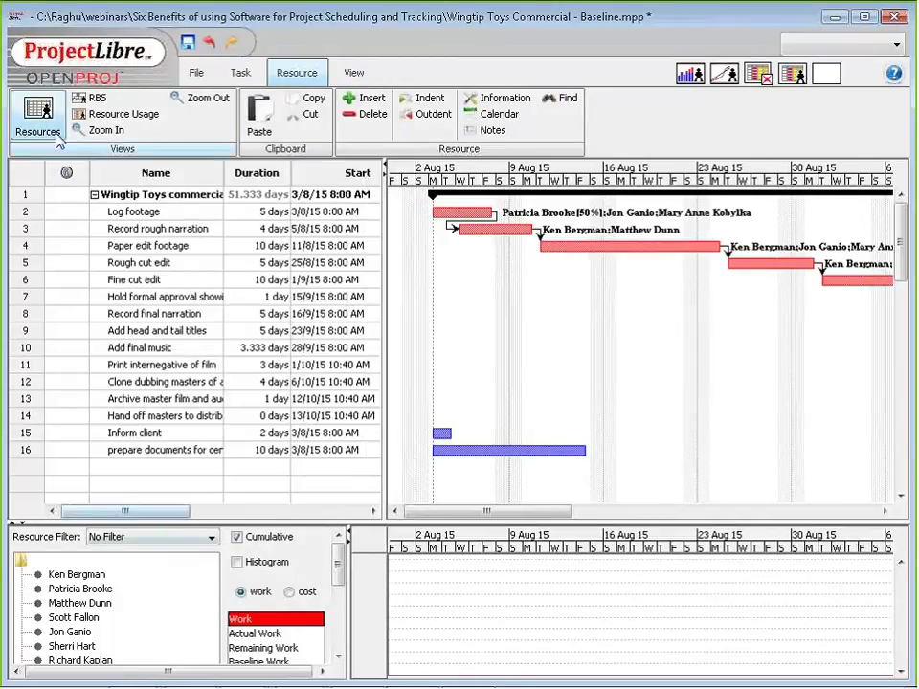
left_click(56, 137)
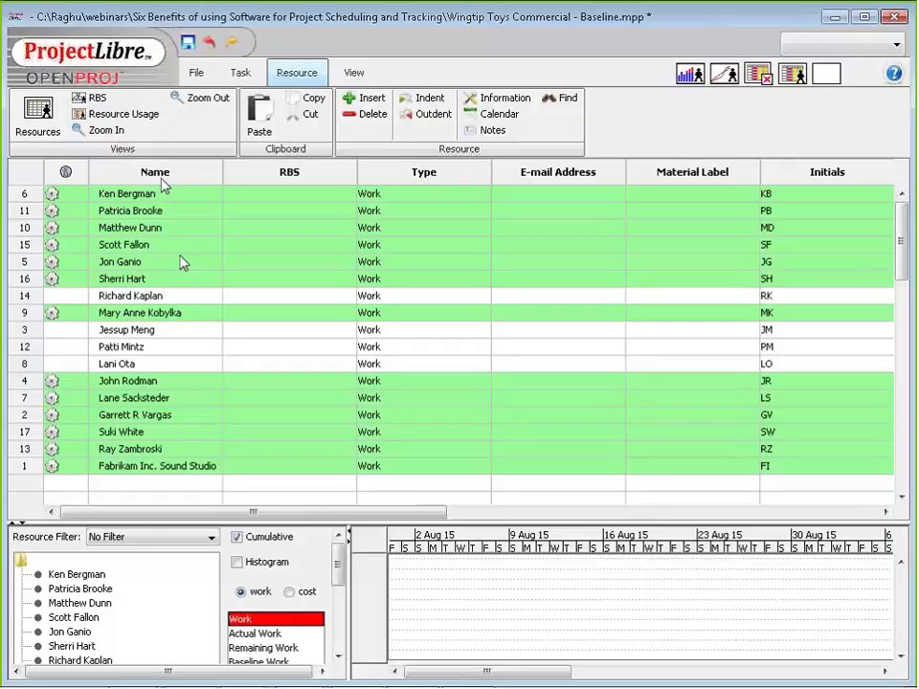
scroll(586, 508, "right", 2)
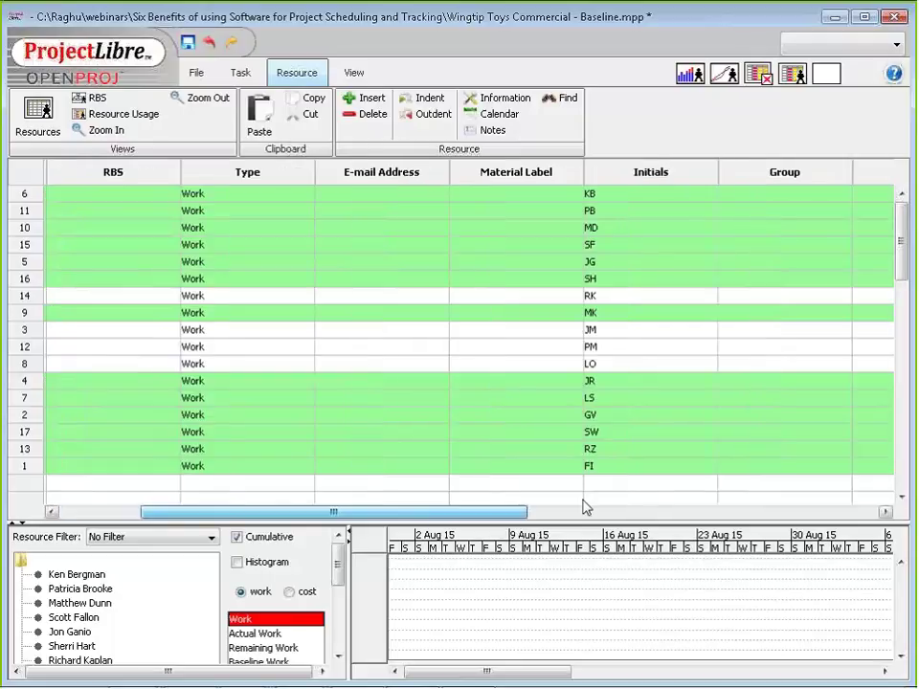
scroll(586, 509, "right", 5)
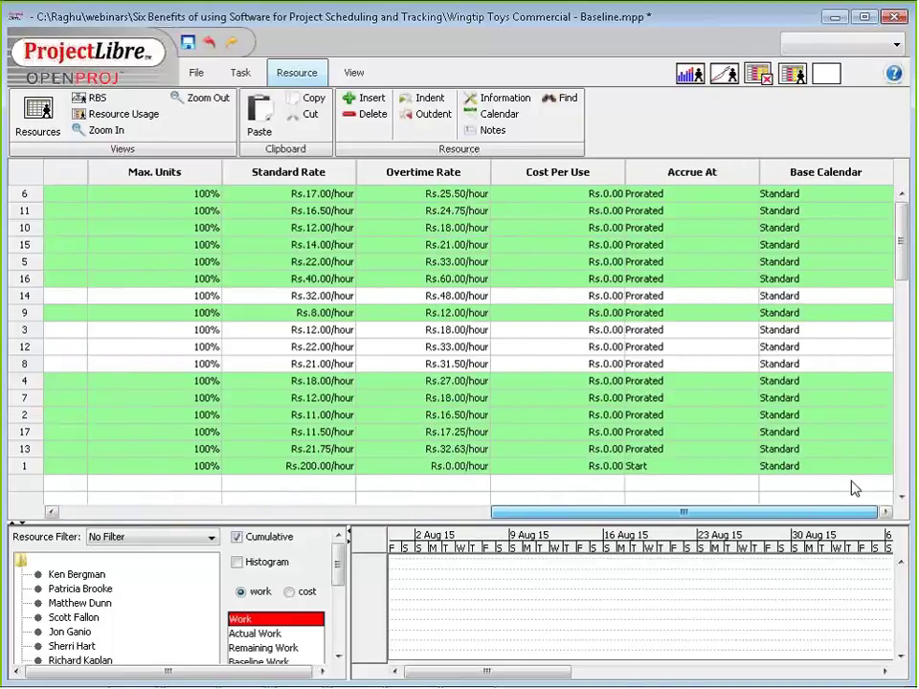
scroll(854, 488, "left", 7)
Step: Open the first resource's information, review its General and Costs details and the available resource types, and close it
double_click(117, 193)
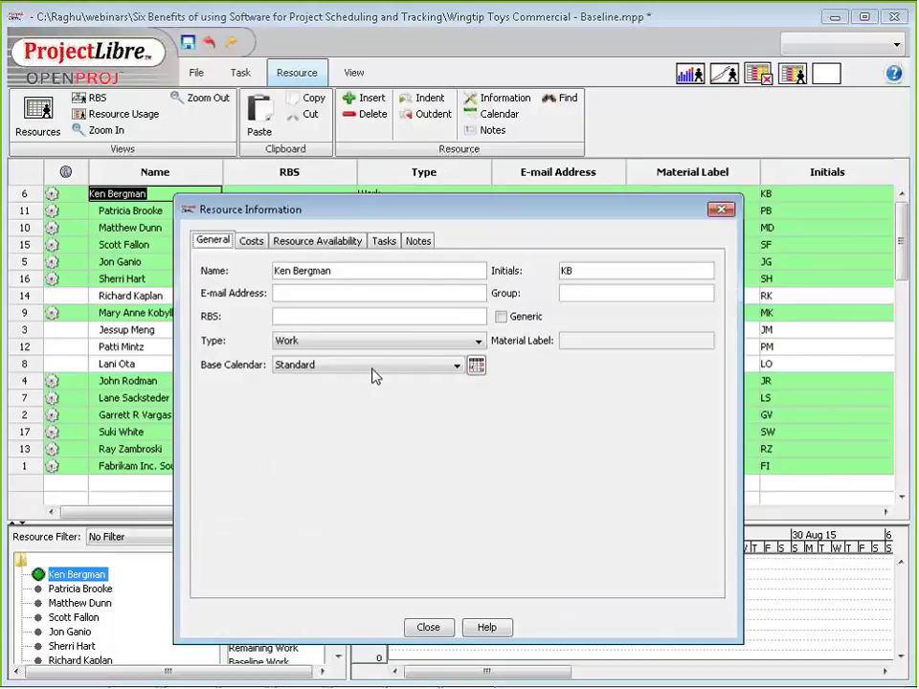
left_click(250, 240)
left_click(212, 240)
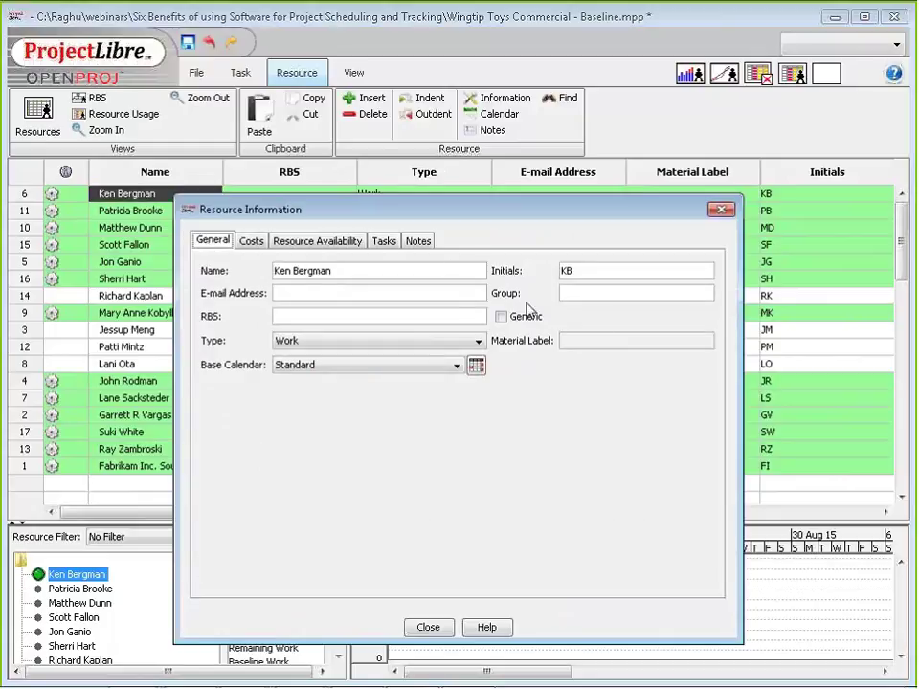
left_click(328, 341)
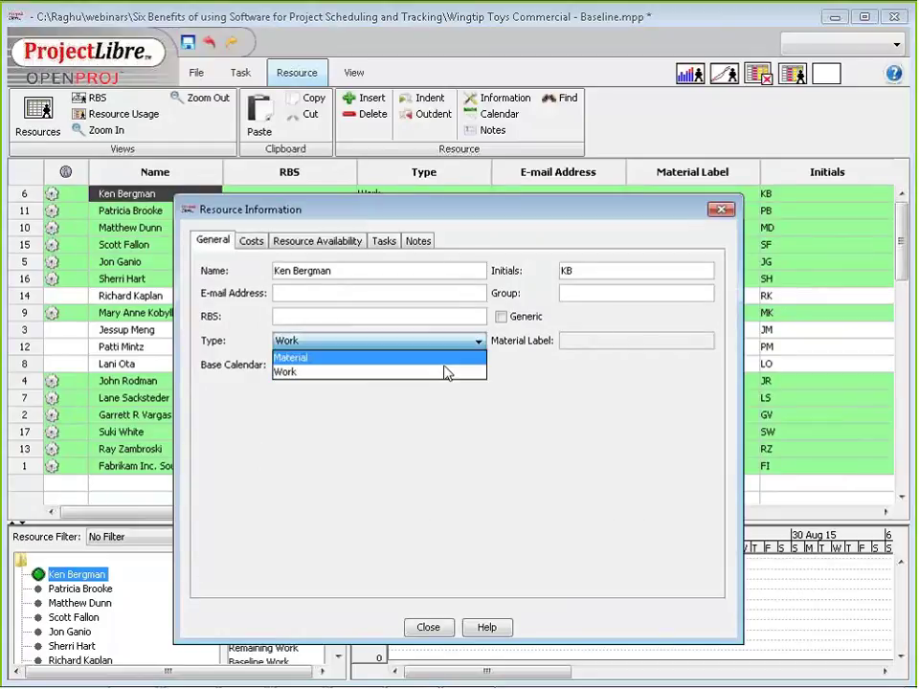
left_click(473, 342)
left_click(719, 209)
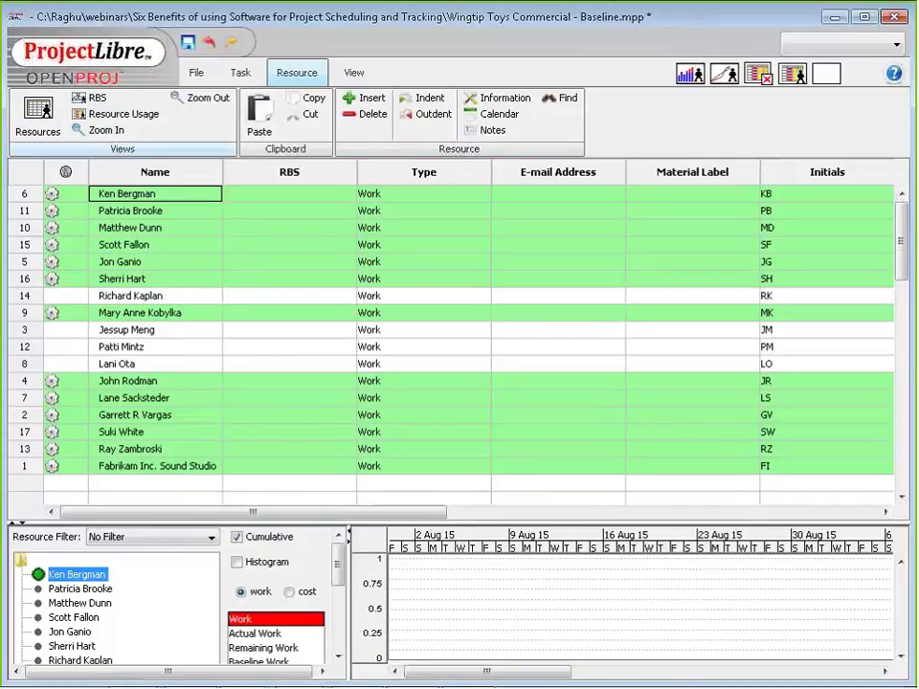
Step: Switch to PowerPoint and bring up the slide show of the Six Benefits of using Software for Project Scheduling and Tracking presentation
mouse_move(57, 194)
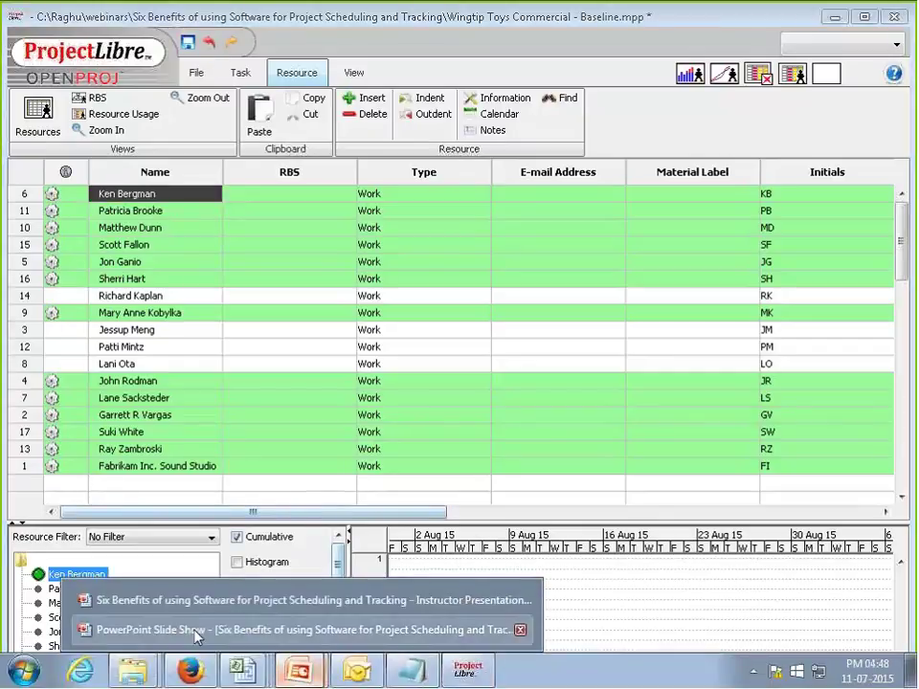
left_click(298, 670)
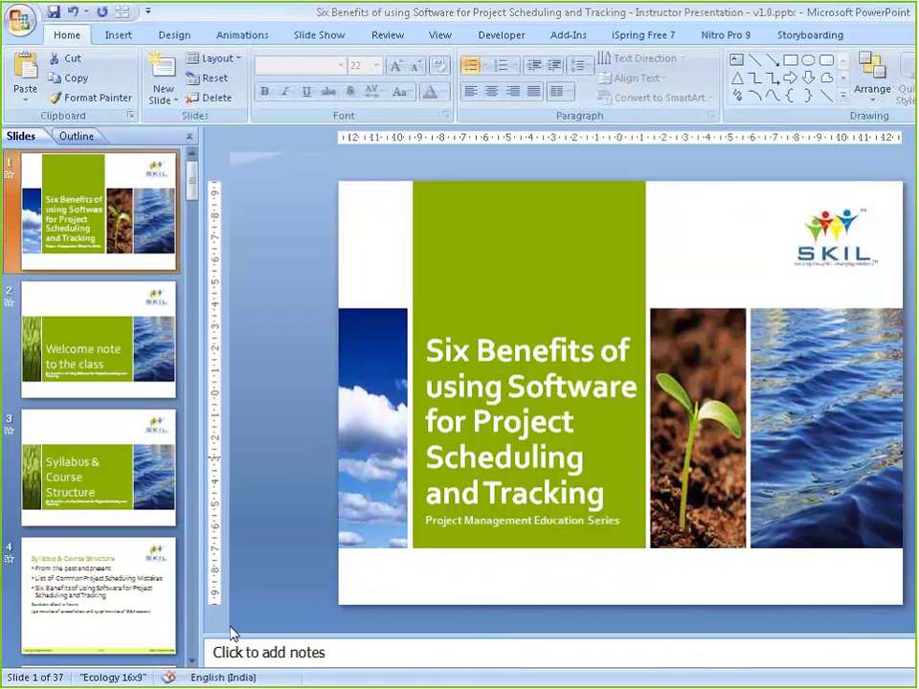
key("super")
left_click(296, 672)
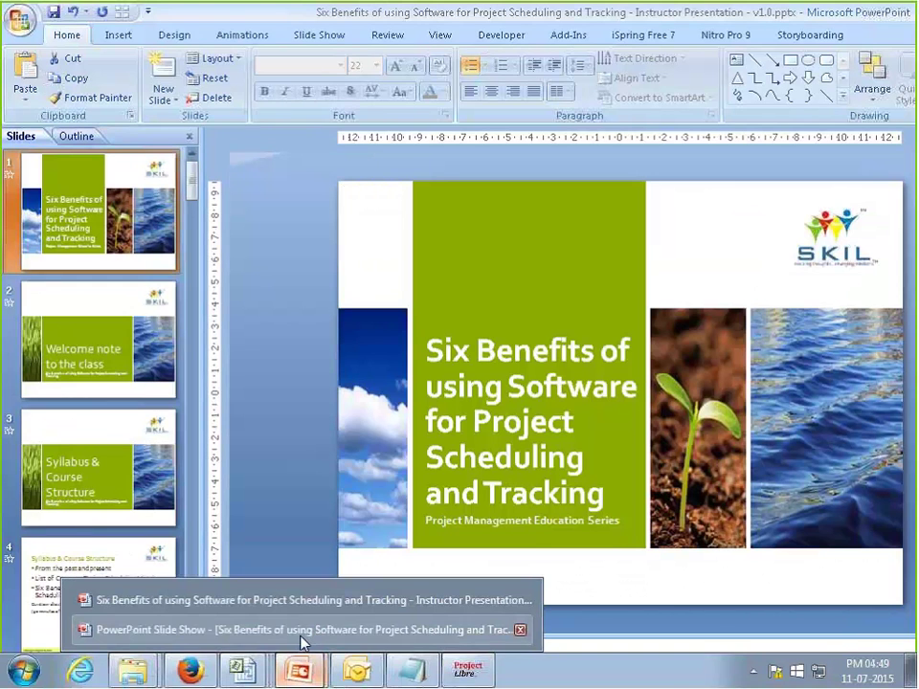